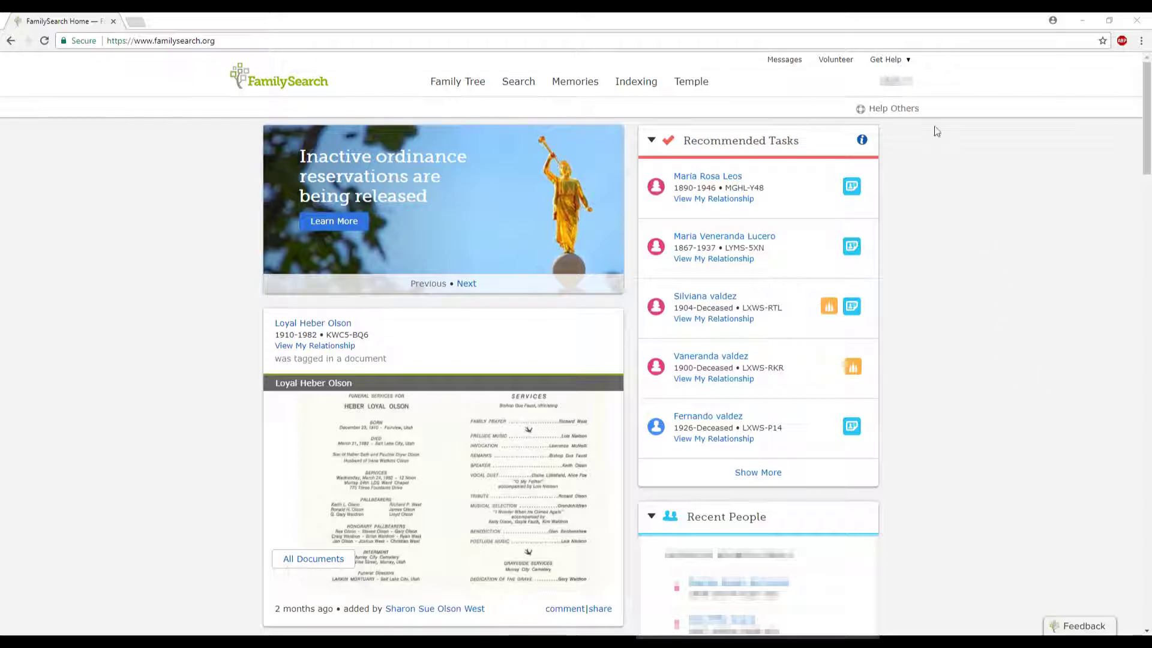
Step: Go to the Indexing overview page of the FamilySearch site
{"action": "mouse_move", "coordinate": [487, 89]}
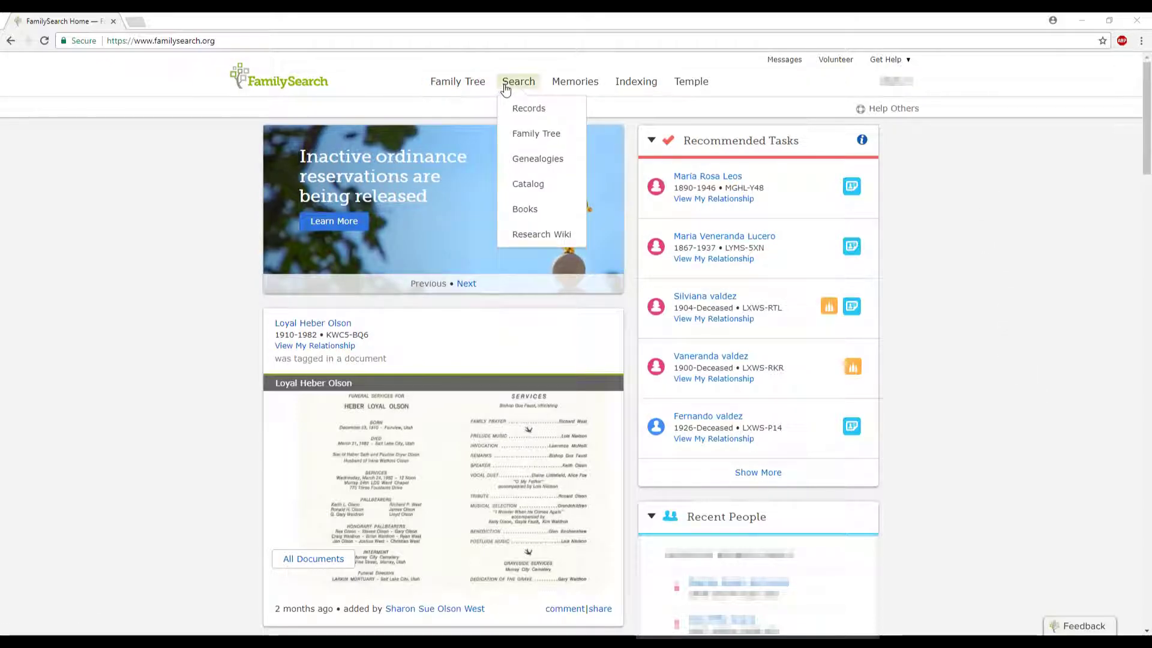
{"action": "mouse_move", "coordinate": [645, 87]}
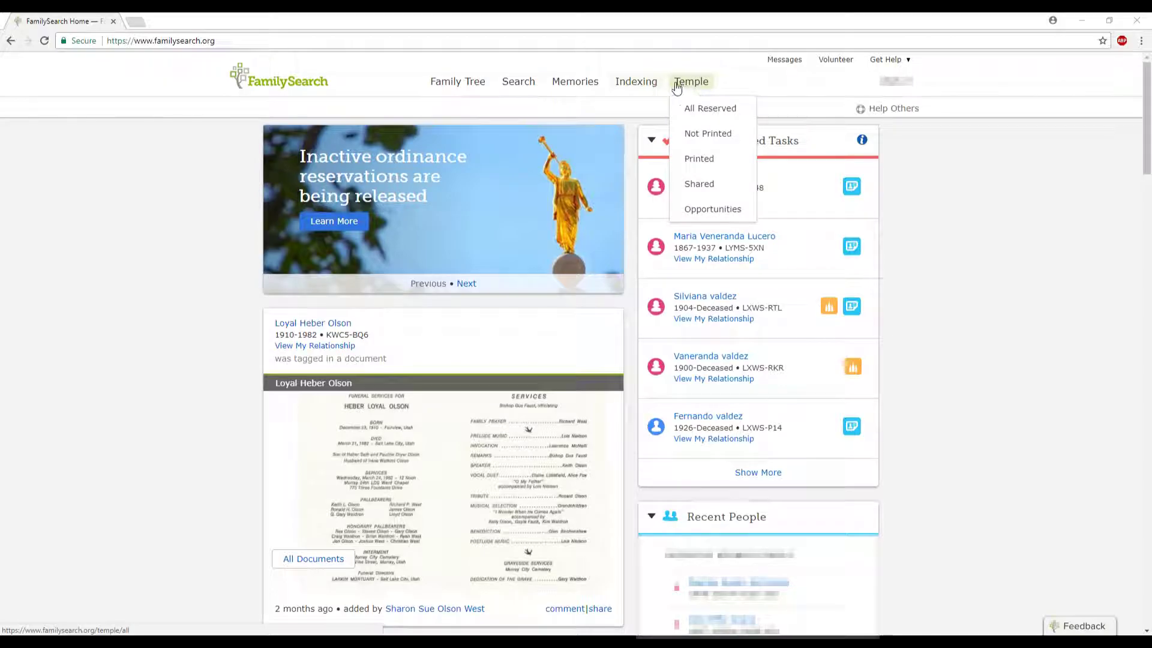
{"action": "left_click", "coordinate": [650, 87]}
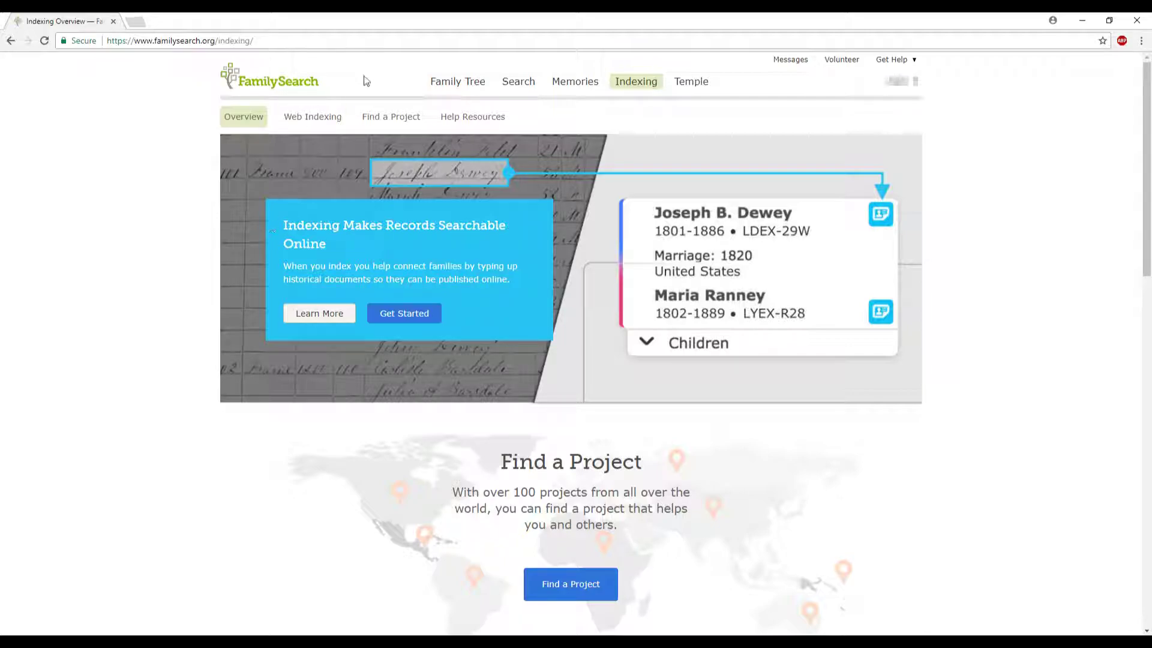
Step: Examine the indexing overview page, including the featured slides, the guided tour, the help section and the indexing statistics
{"action": "mouse_move", "coordinate": [508, 87]}
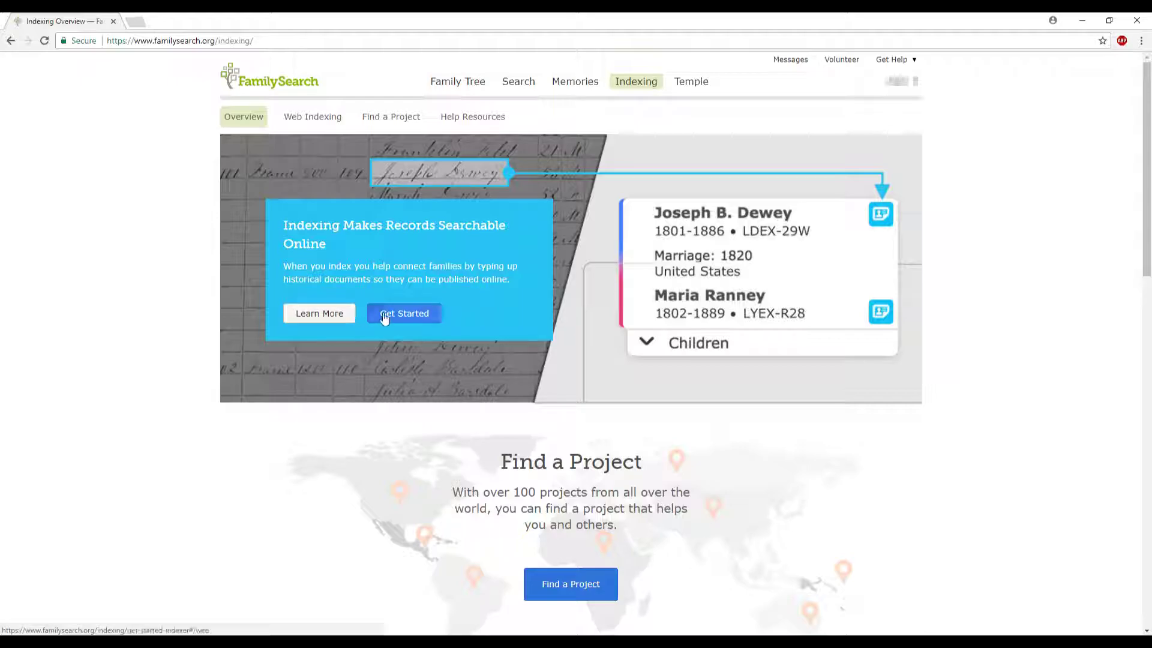
{"action": "scroll", "coordinate": [478, 375], "scroll_direction": "down", "scroll_amount": 3}
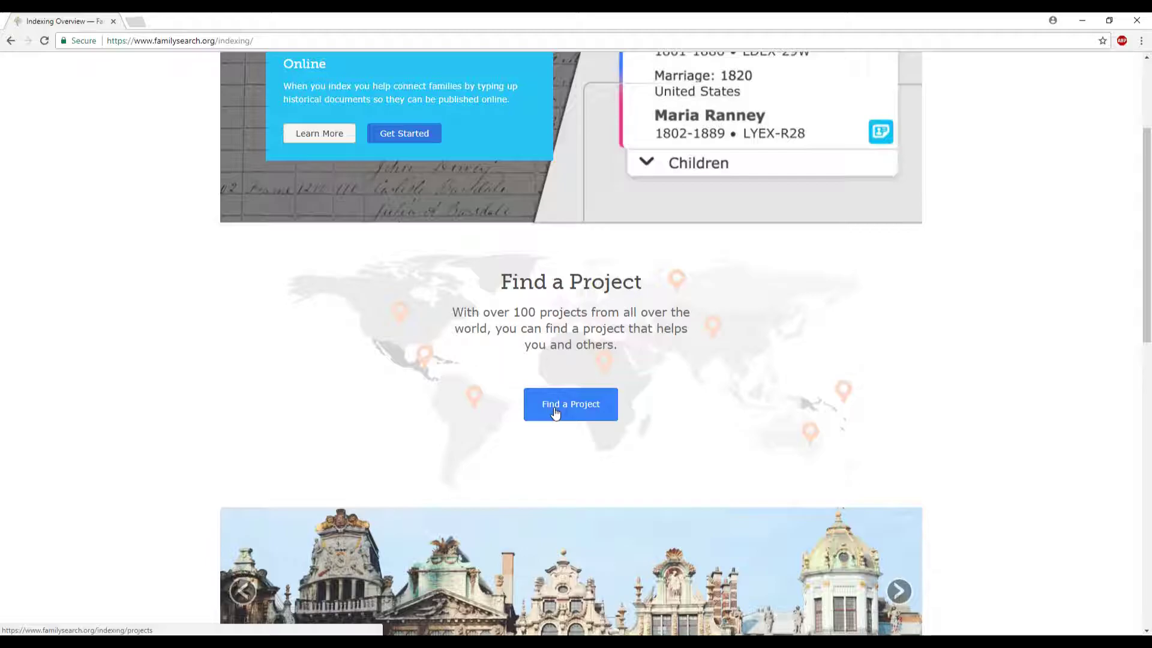
{"action": "scroll", "coordinate": [398, 378], "scroll_direction": "up", "scroll_amount": 3}
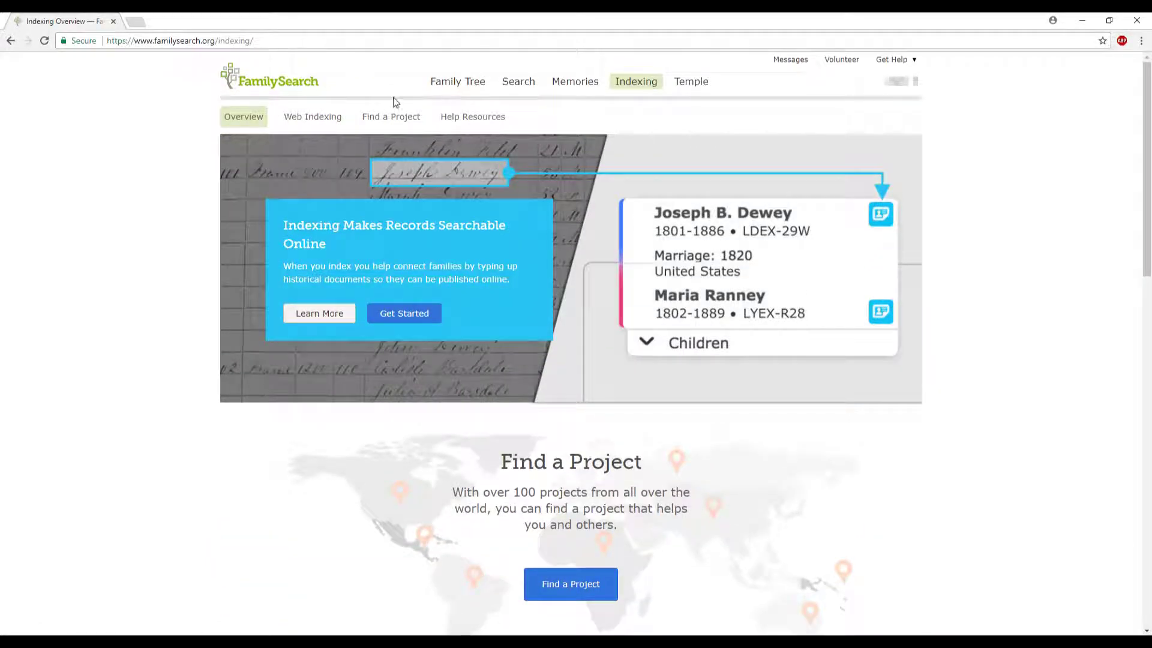
{"action": "scroll", "coordinate": [521, 489], "scroll_direction": "down", "scroll_amount": 1}
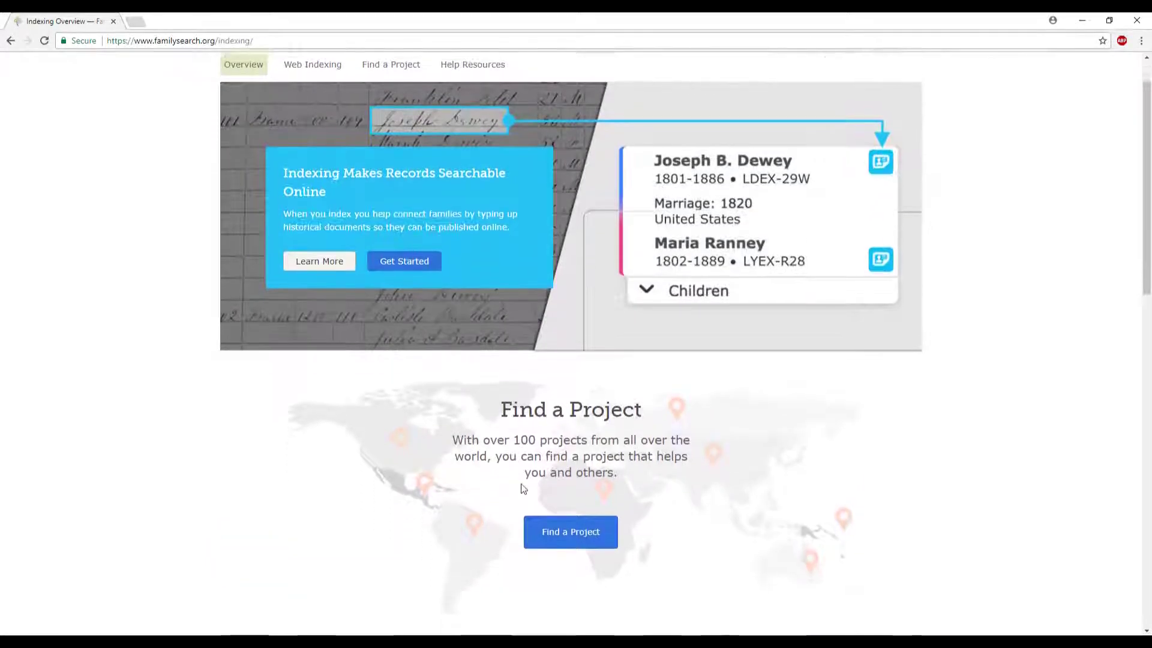
{"action": "scroll", "coordinate": [522, 488], "scroll_direction": "down", "scroll_amount": 2}
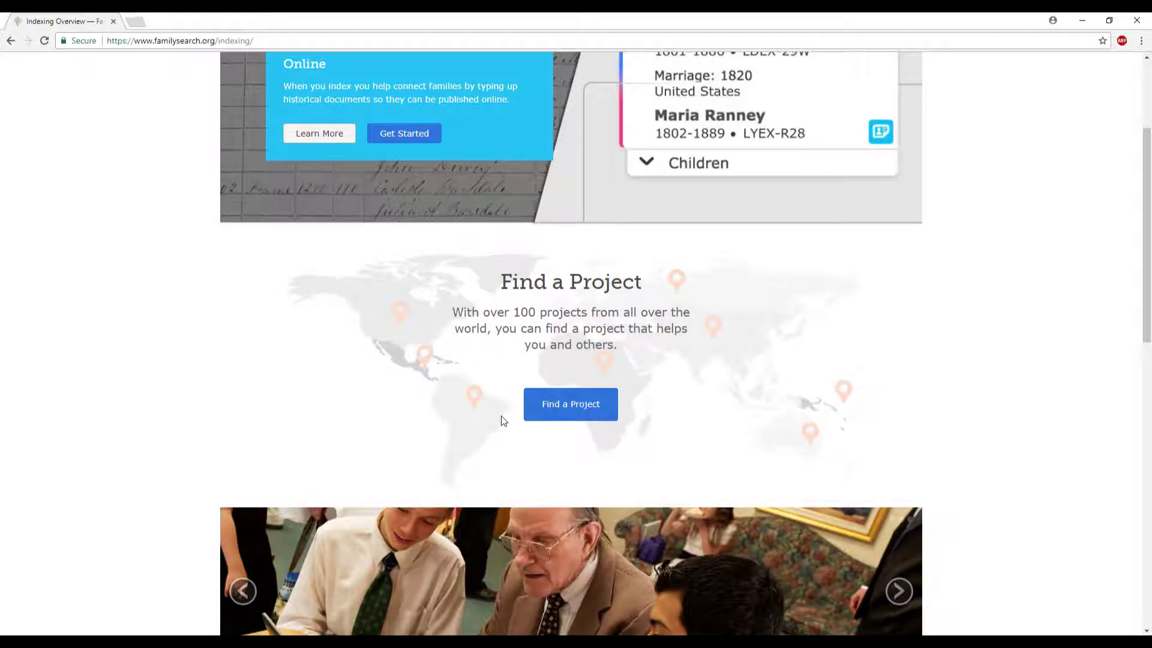
{"action": "scroll", "coordinate": [500, 420], "scroll_direction": "down", "scroll_amount": 2}
{"action": "scroll", "coordinate": [502, 432], "scroll_direction": "down", "scroll_amount": 2}
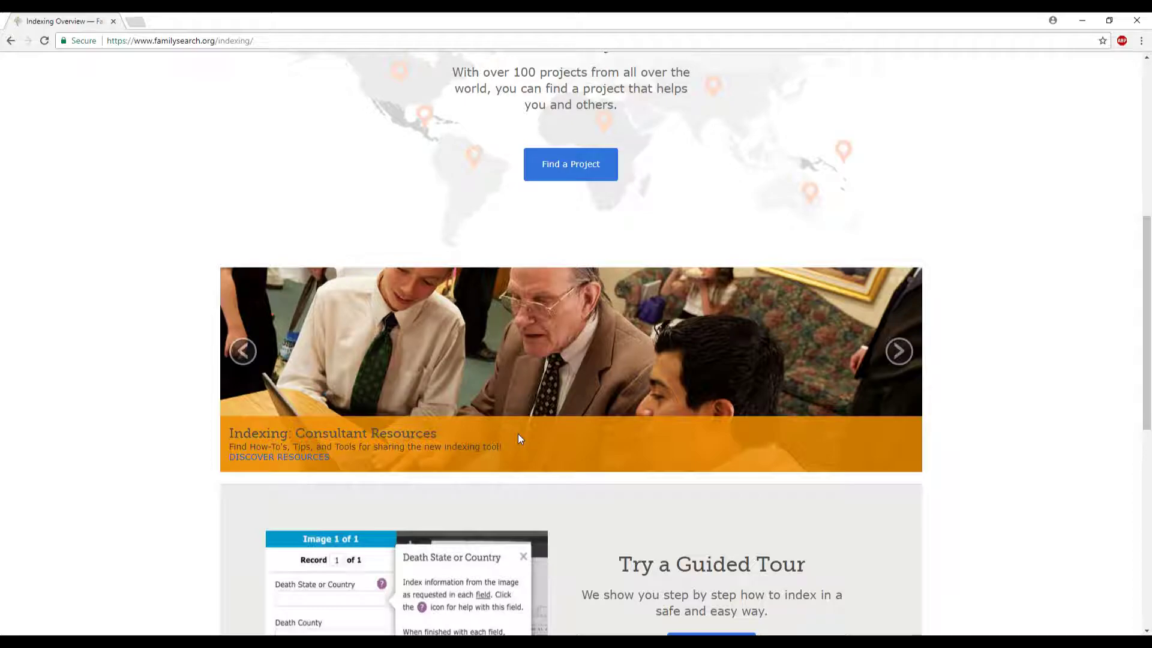
{"action": "left_click", "coordinate": [903, 354]}
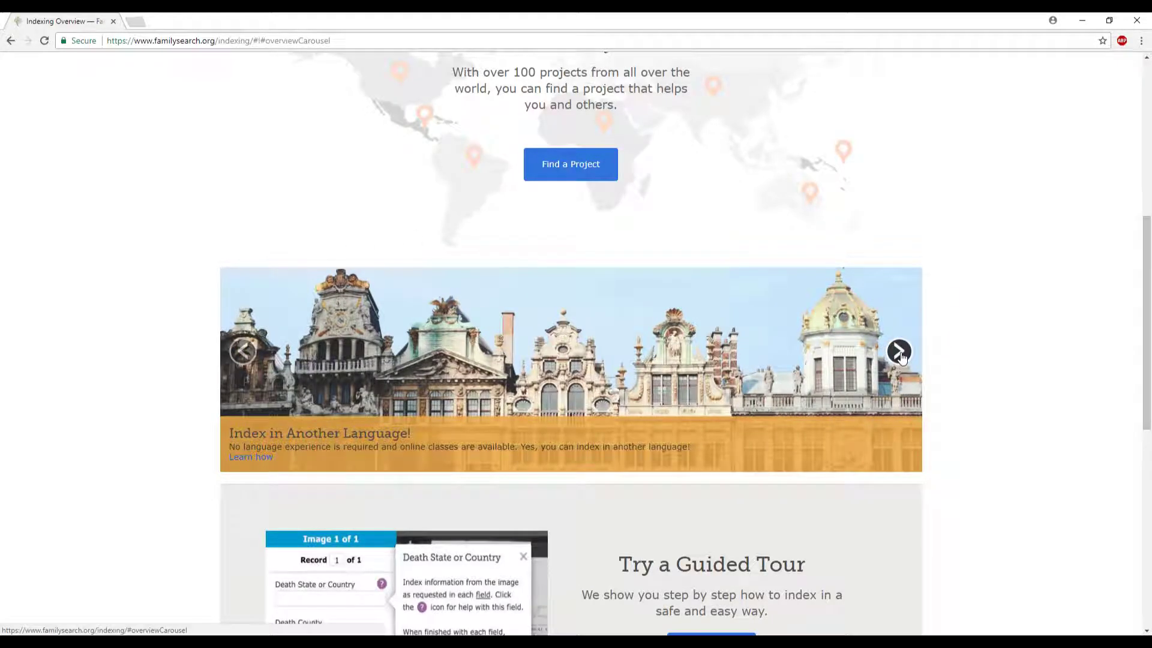
{"action": "left_click", "coordinate": [899, 352]}
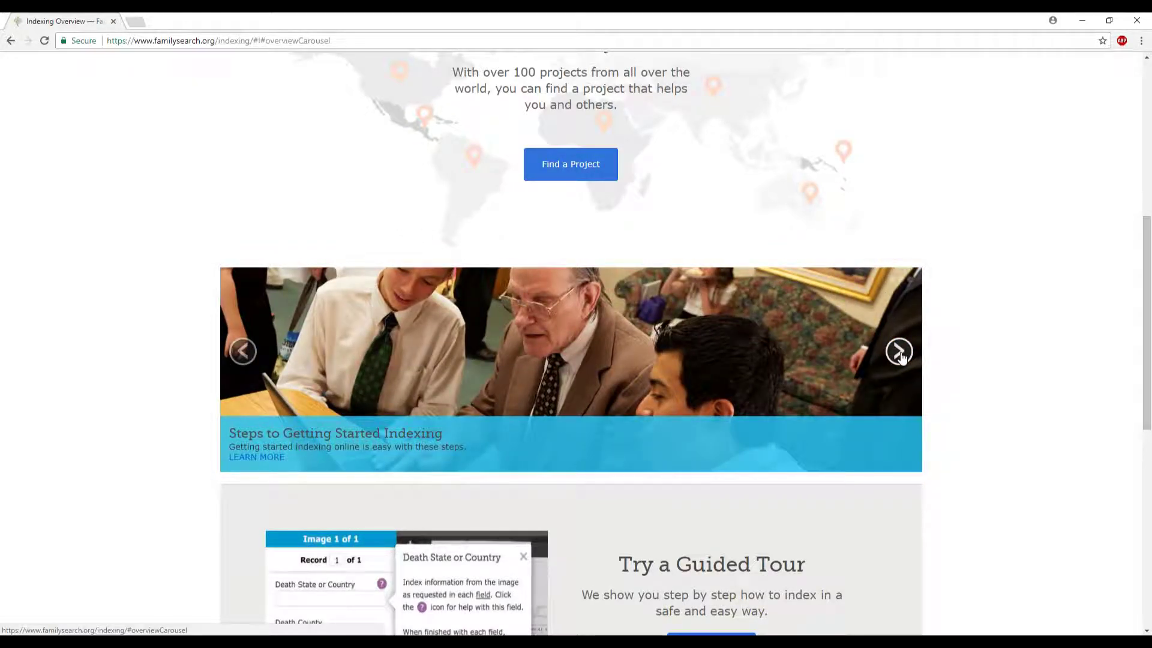
{"action": "left_click", "coordinate": [898, 352]}
{"action": "scroll", "coordinate": [945, 399], "scroll_direction": "down", "scroll_amount": 5}
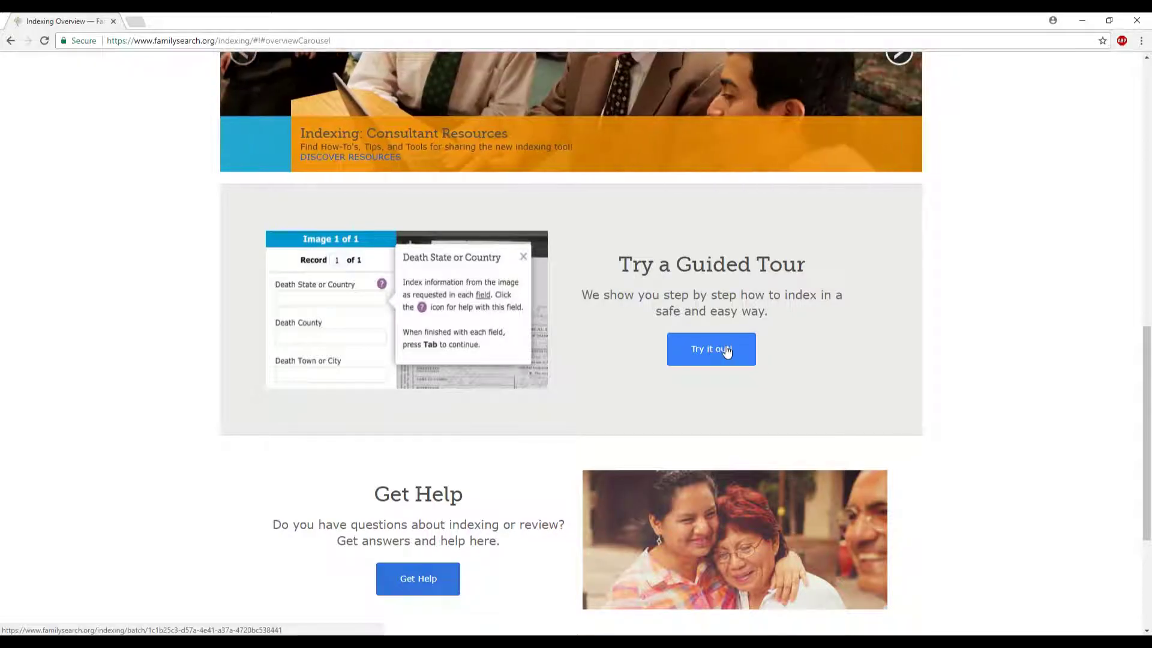
{"action": "scroll", "coordinate": [622, 421], "scroll_direction": "down", "scroll_amount": 3}
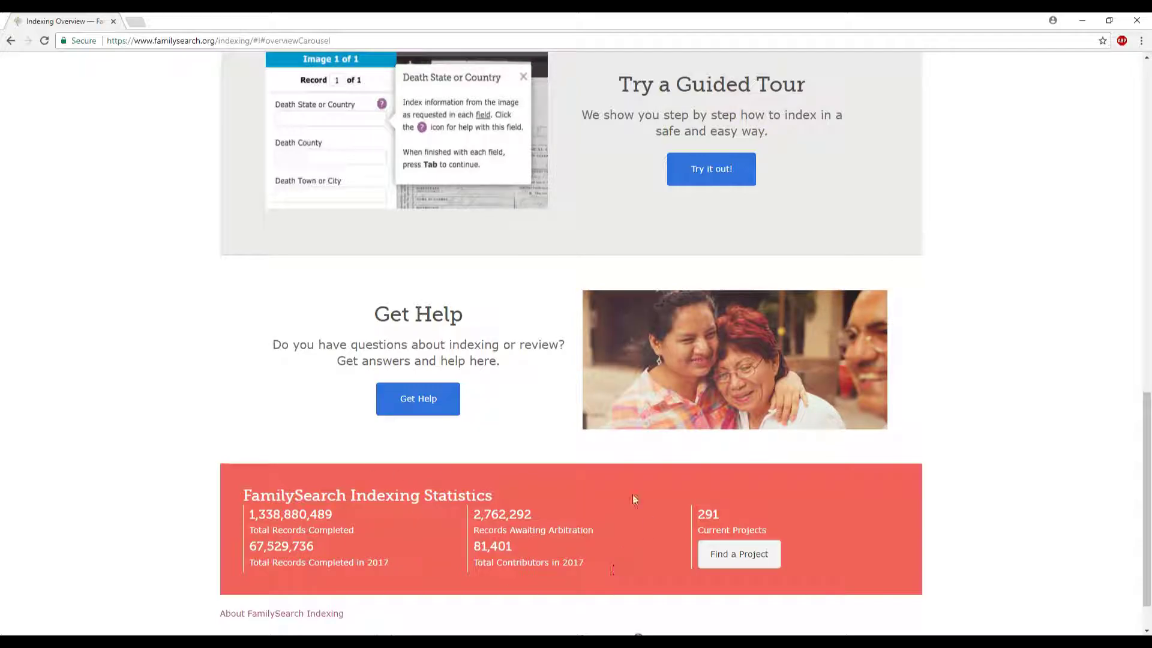
{"action": "scroll", "coordinate": [477, 544], "scroll_direction": "up", "scroll_amount": 4}
{"action": "scroll", "coordinate": [476, 541], "scroll_direction": "up", "scroll_amount": 10}
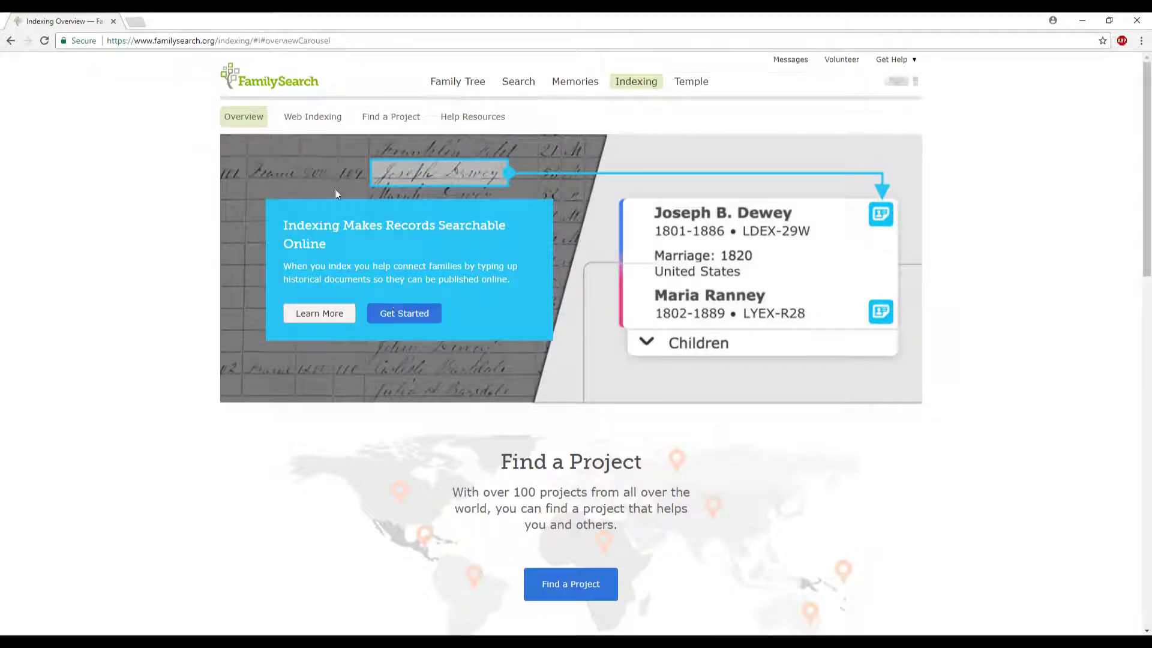
Step: Open the batch finder on the Web Indexing page and choose Indexing as the activity
{"action": "left_click", "coordinate": [305, 120]}
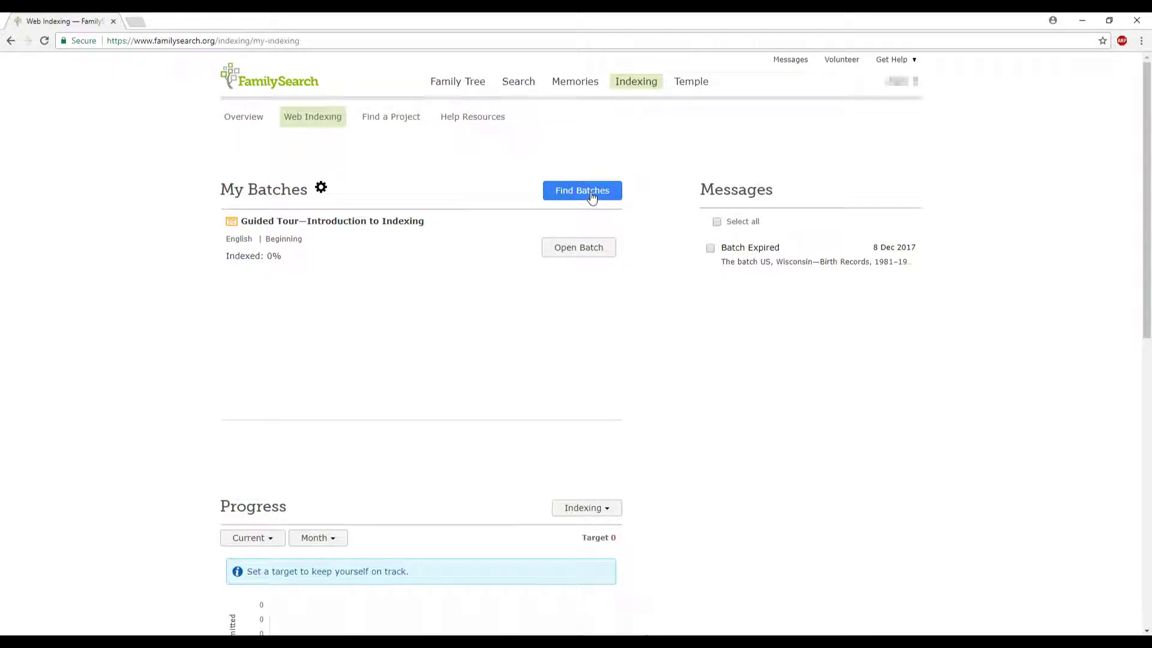
{"action": "left_click", "coordinate": [574, 193]}
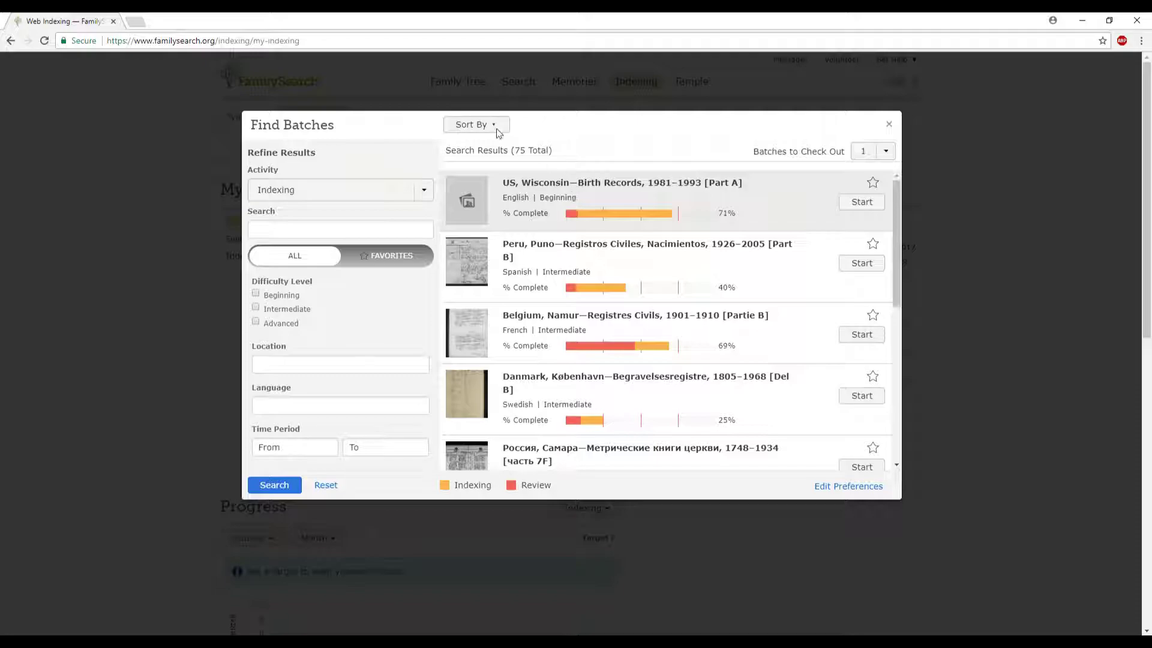
{"action": "left_click_drag", "start_coordinate": [384, 139], "coordinate": [383, 164]}
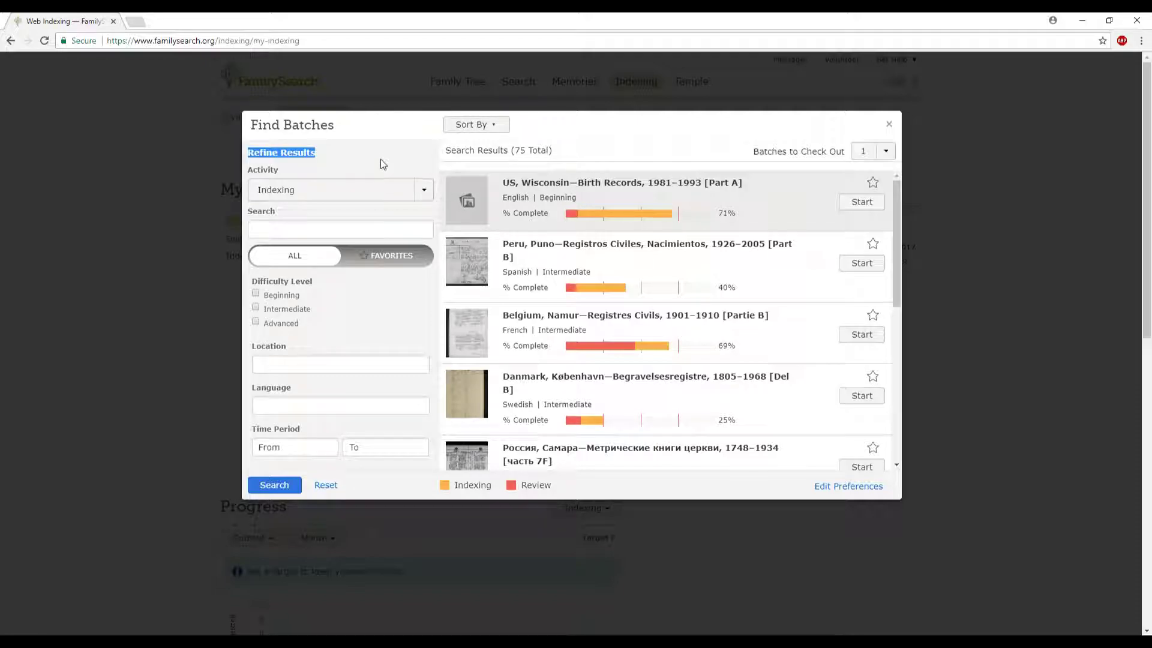
{"action": "left_click", "coordinate": [888, 125]}
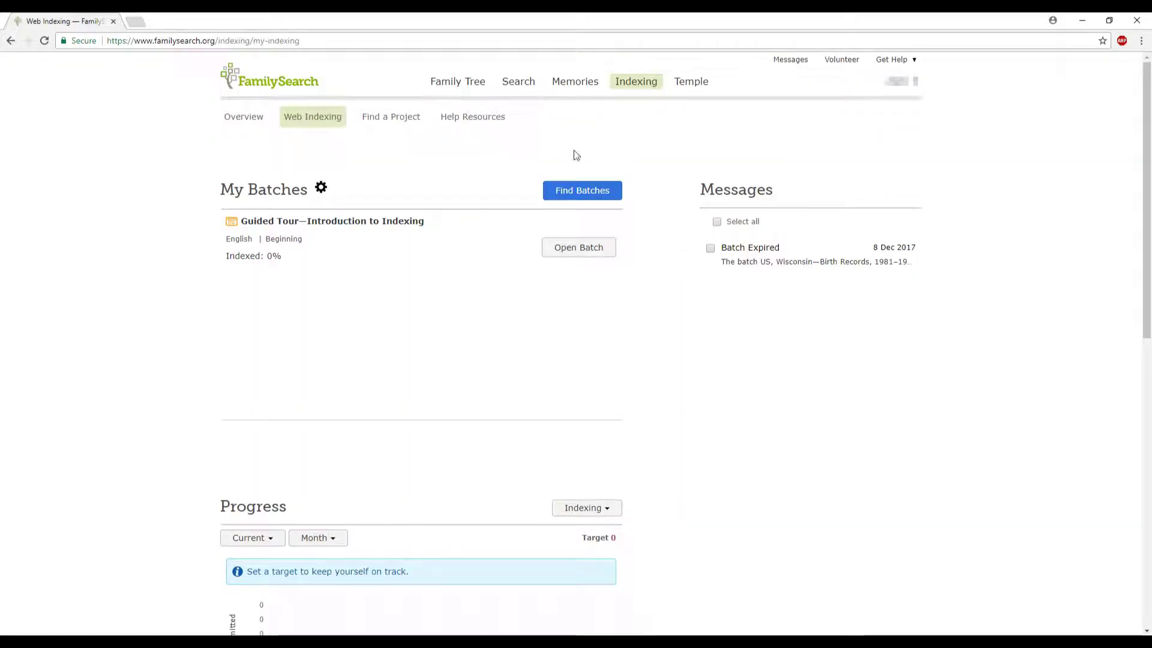
{"action": "left_click", "coordinate": [593, 197]}
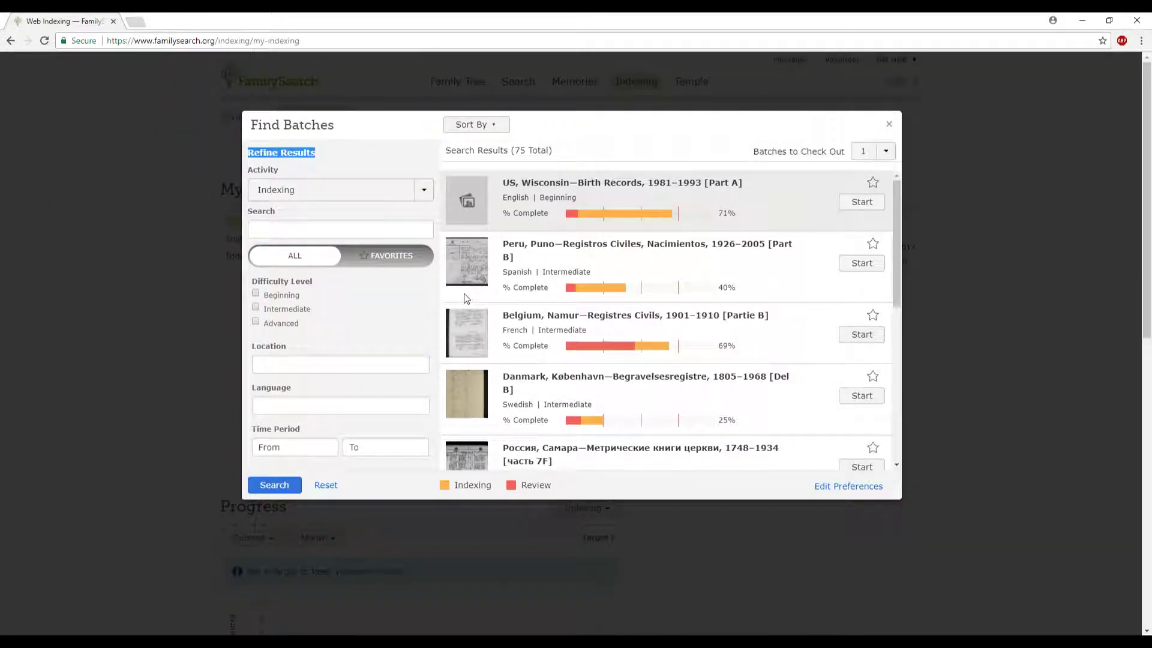
{"action": "left_click", "coordinate": [423, 157]}
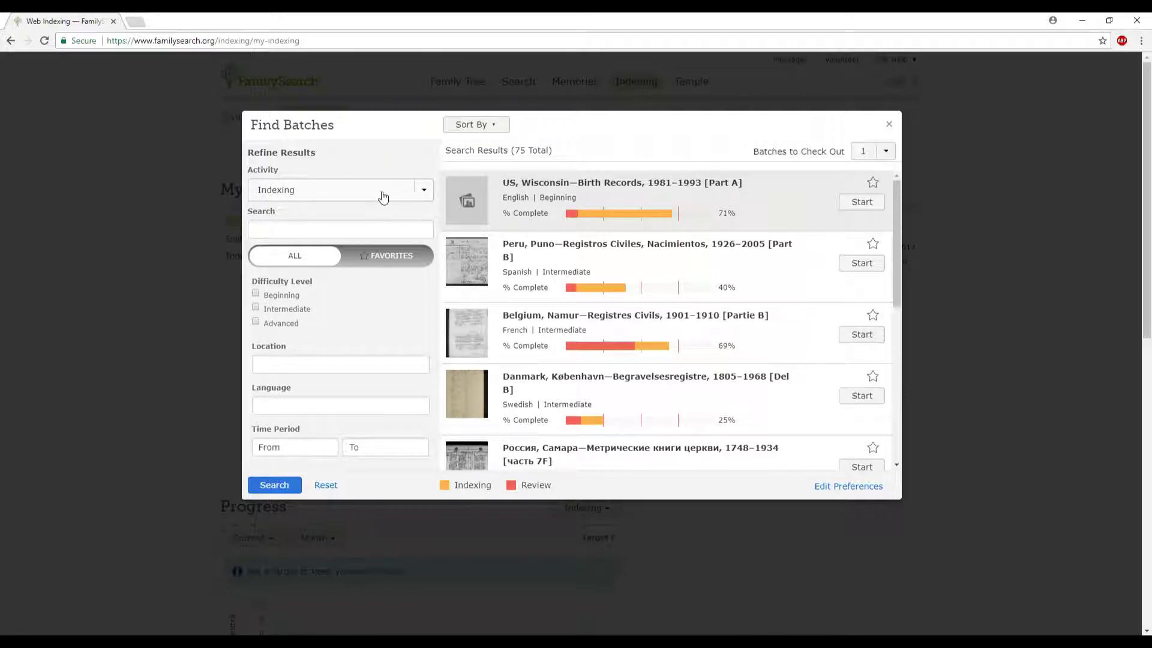
{"action": "left_click", "coordinate": [424, 193]}
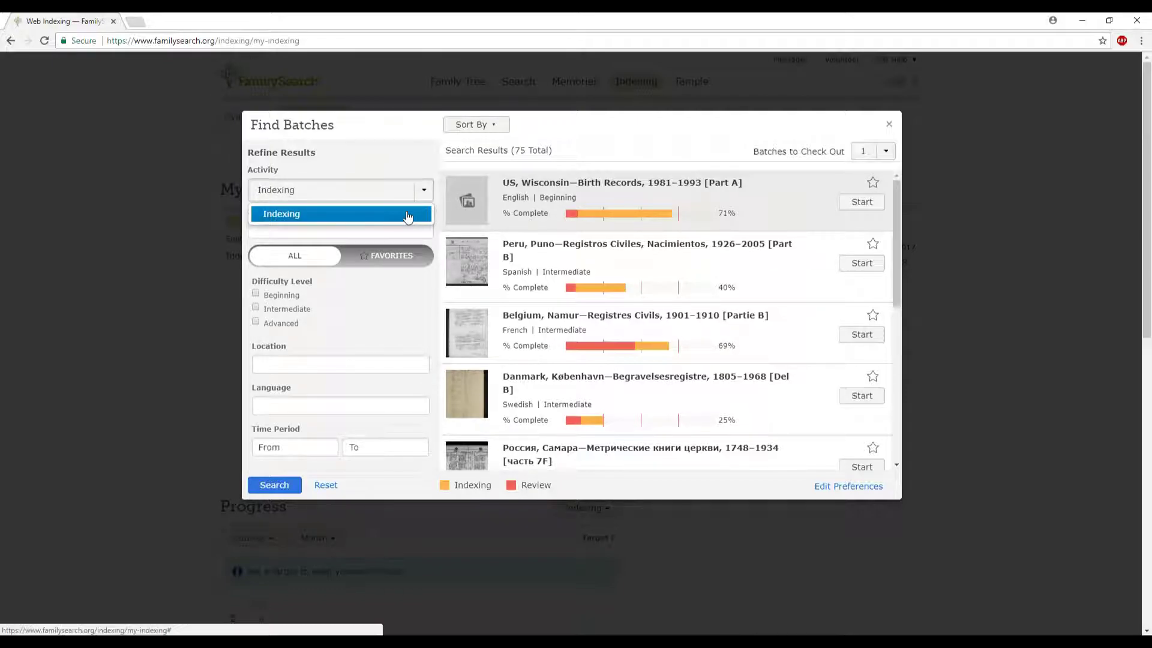
{"action": "left_click", "coordinate": [407, 217]}
{"action": "left_click", "coordinate": [370, 225]}
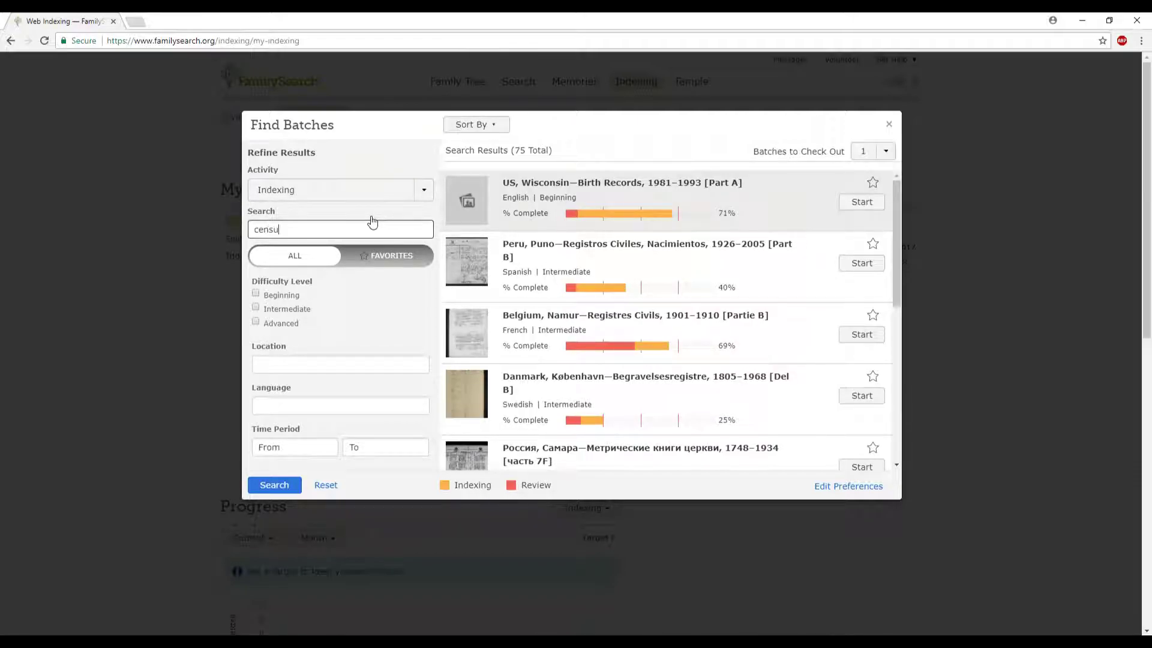
{"action": "type", "text": "census"}
{"action": "key", "text": "BackSpace"}
{"action": "key", "text": "BackSpace"}
{"action": "key", "text": "BackSpace"}
{"action": "key", "text": "BackSpace"}
{"action": "key", "text": "BackSpace"}
Step: View the favorite projects in the batch finder and return to the list of all projects
{"action": "left_click", "coordinate": [365, 258]}
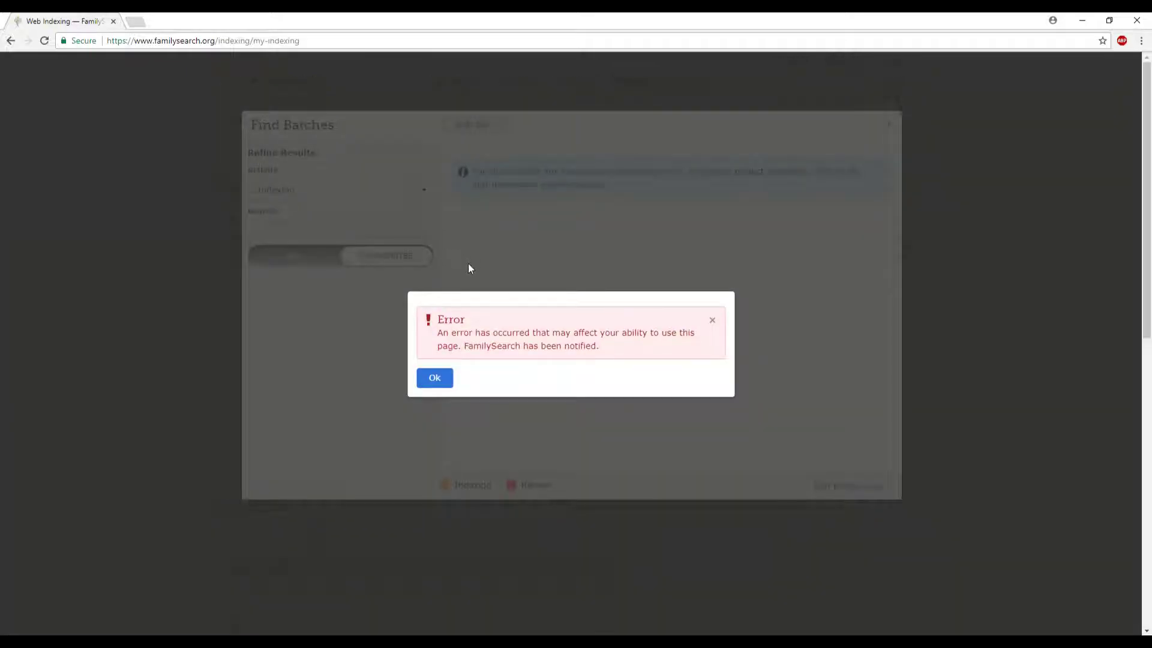
{"action": "left_click", "coordinate": [434, 377]}
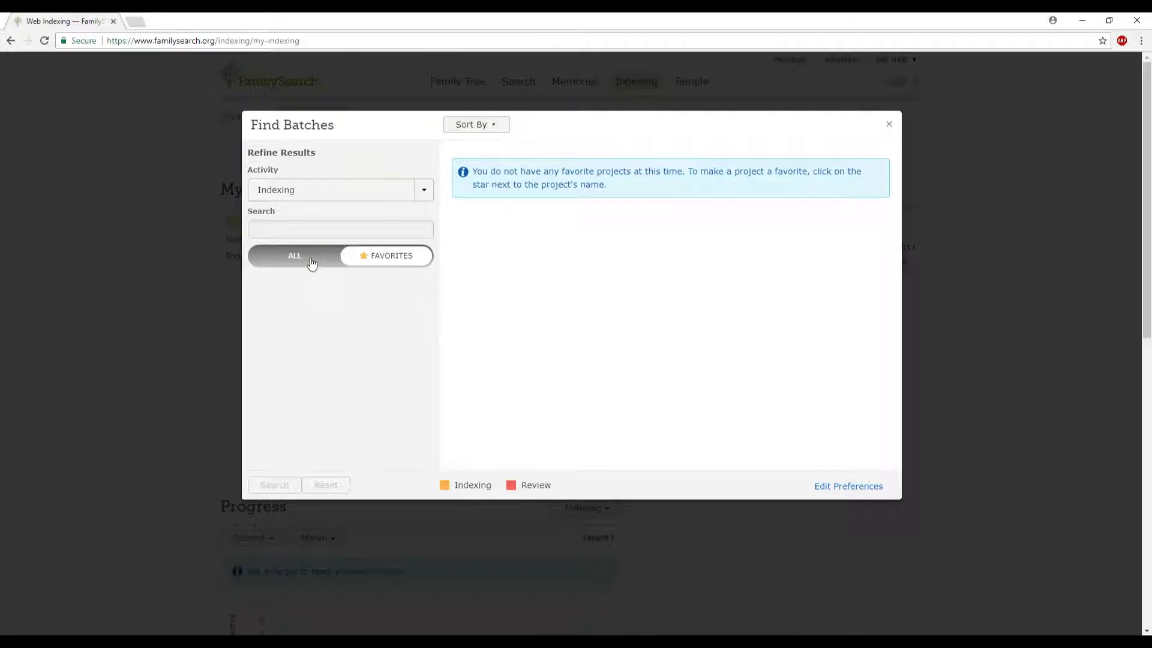
{"action": "left_click", "coordinate": [289, 259]}
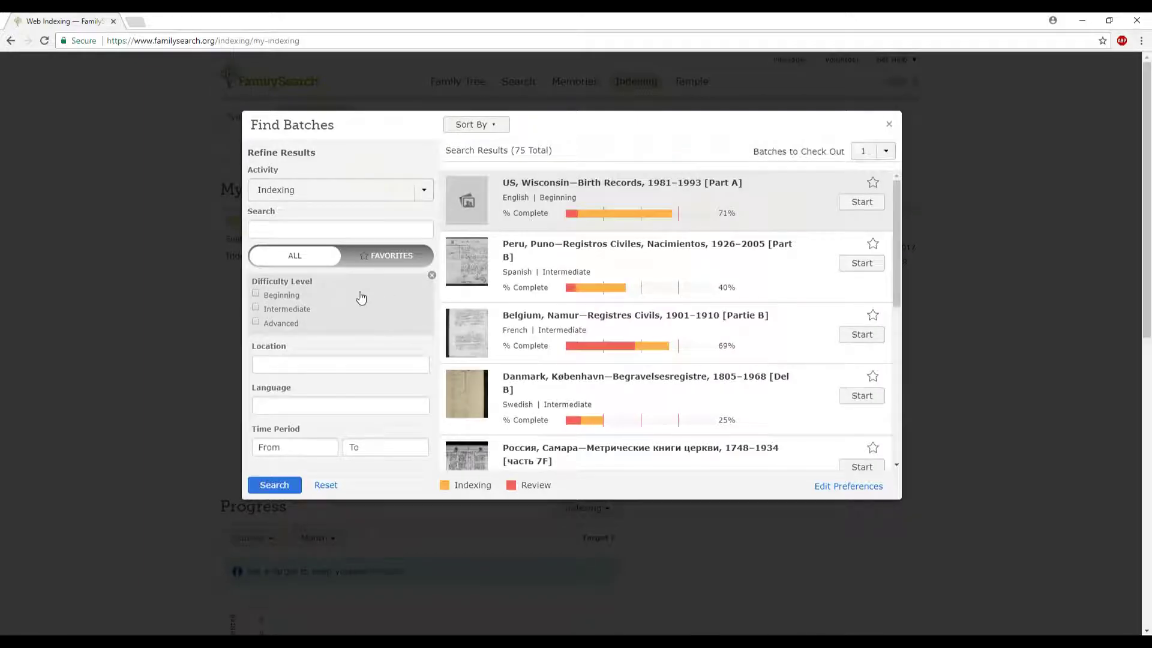
Step: Search for batches with Beginning difficulty, United States as the location and English as the language
{"action": "left_click", "coordinate": [256, 294]}
{"action": "left_click", "coordinate": [310, 367]}
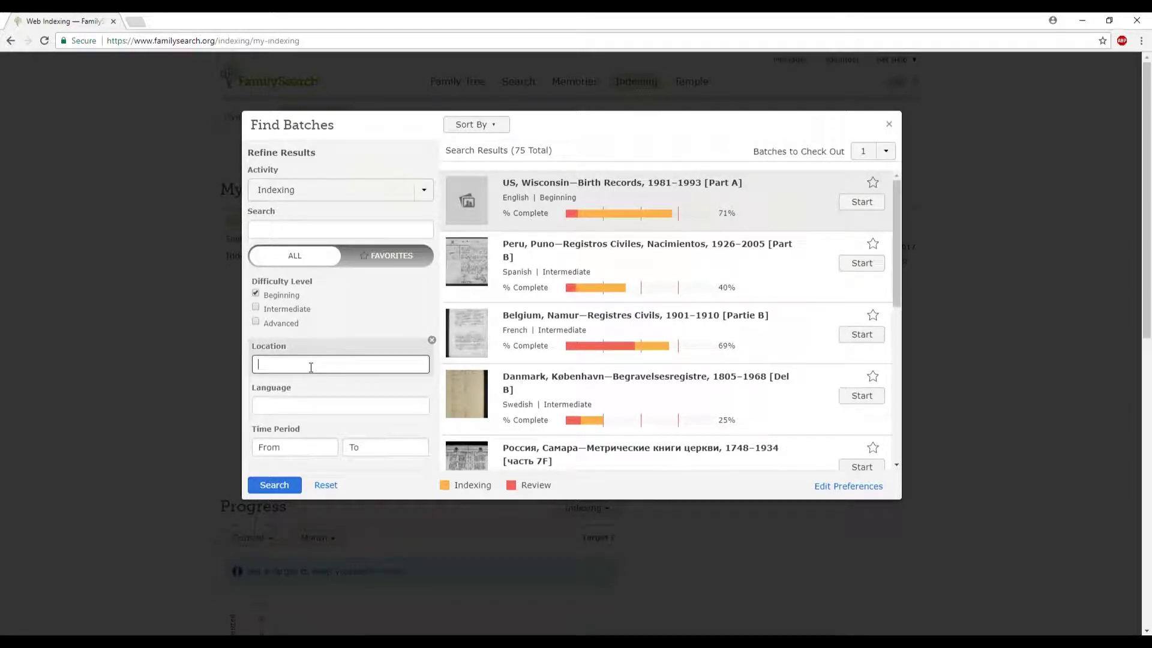
{"action": "type", "text": "u"}
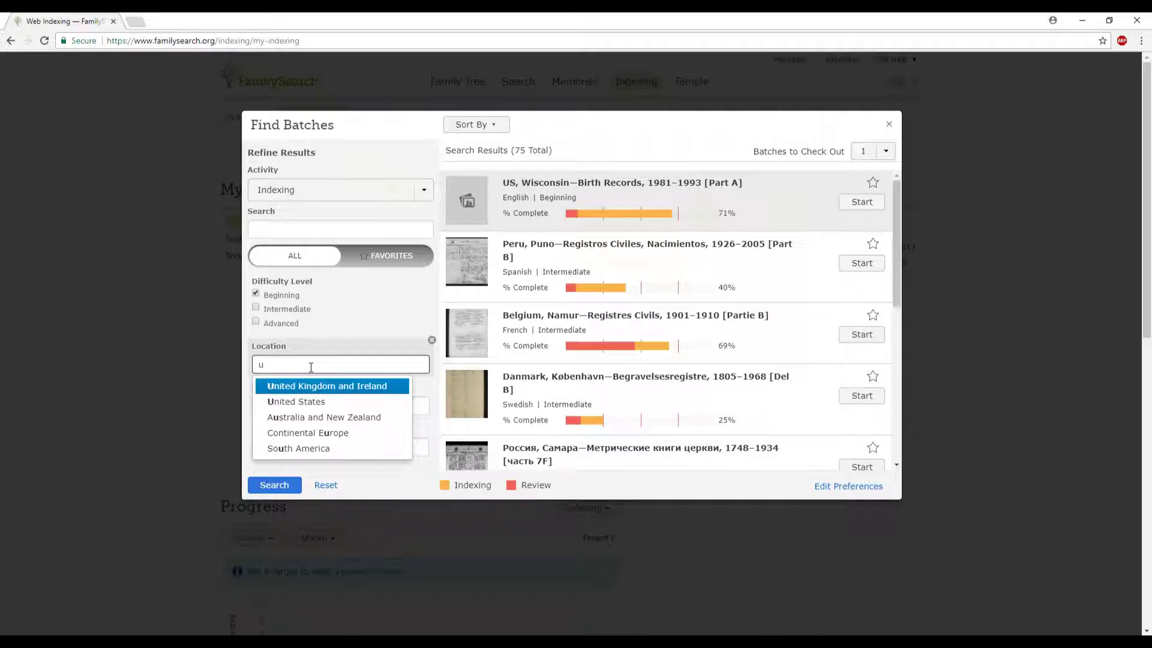
{"action": "left_click", "coordinate": [318, 402]}
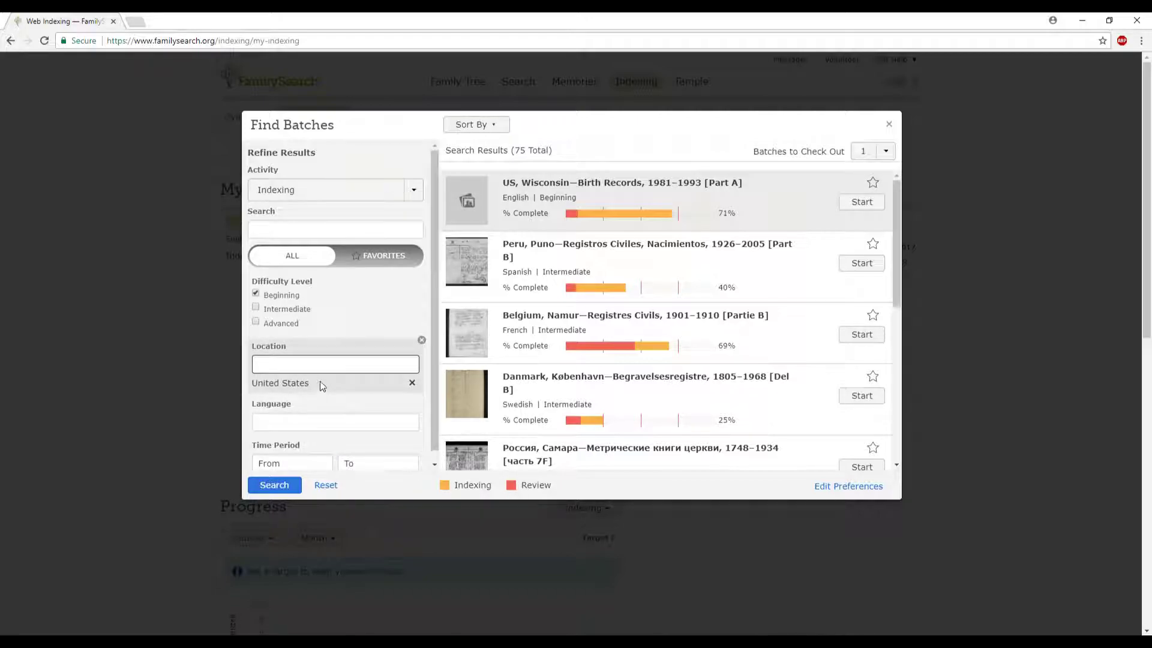
{"action": "scroll", "coordinate": [307, 403], "scroll_direction": "down", "scroll_amount": 1}
{"action": "left_click", "coordinate": [302, 412]}
{"action": "type", "text": "e"}
{"action": "left_click", "coordinate": [298, 431]}
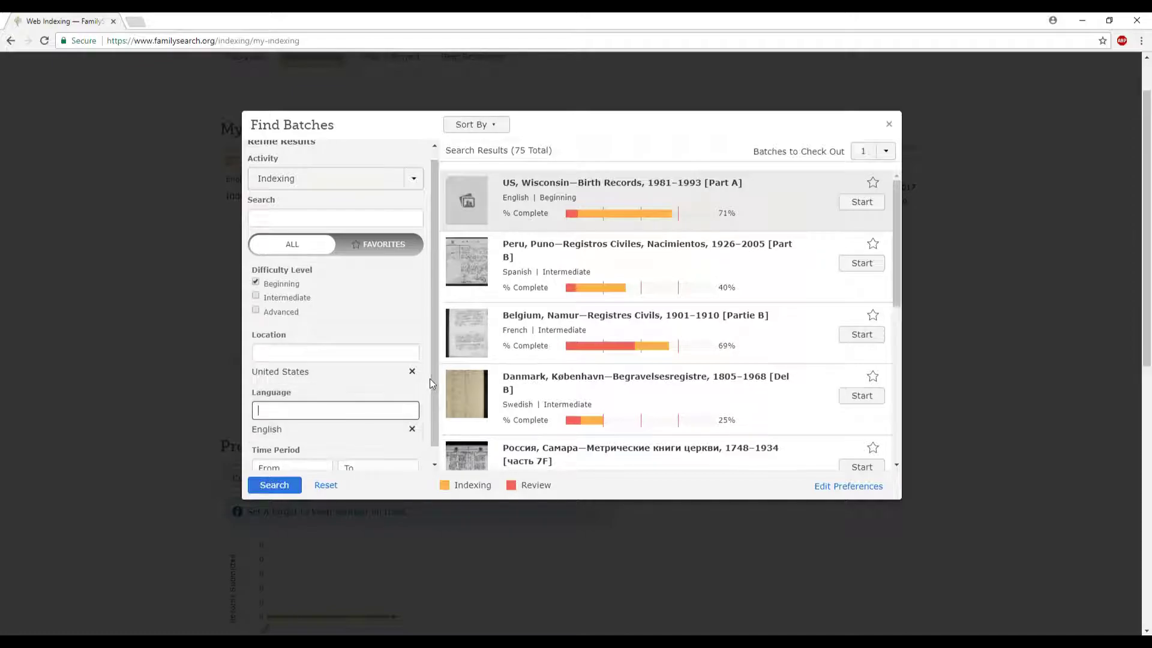
{"action": "scroll", "coordinate": [432, 382], "scroll_direction": "down", "scroll_amount": 1}
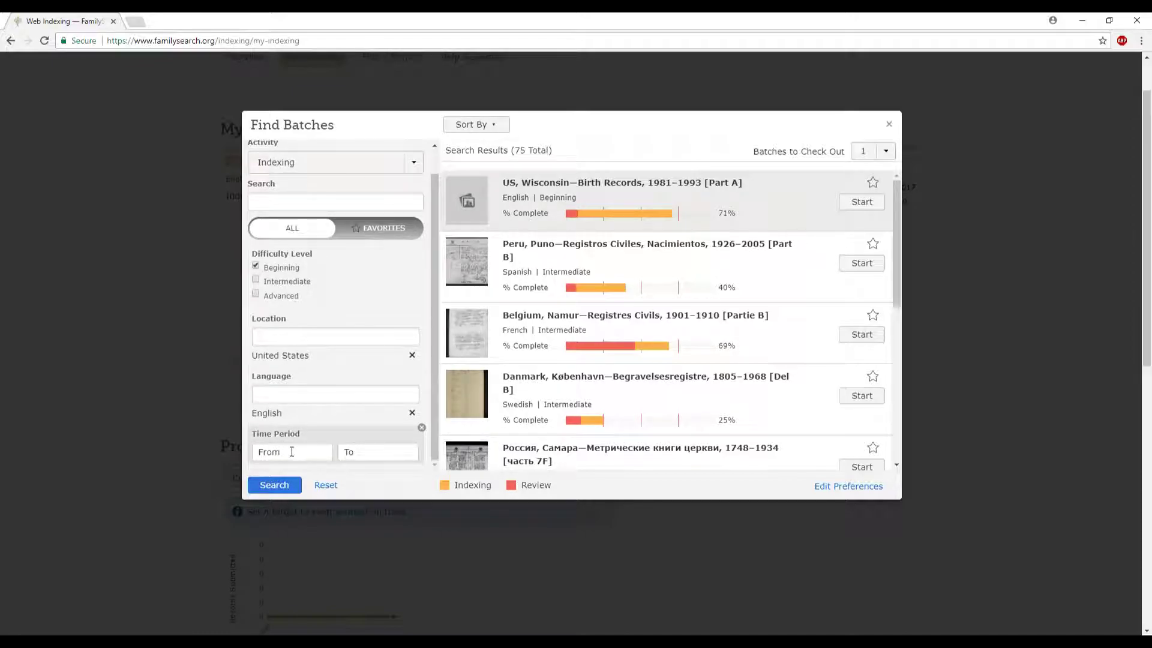
{"action": "left_click", "coordinate": [281, 486]}
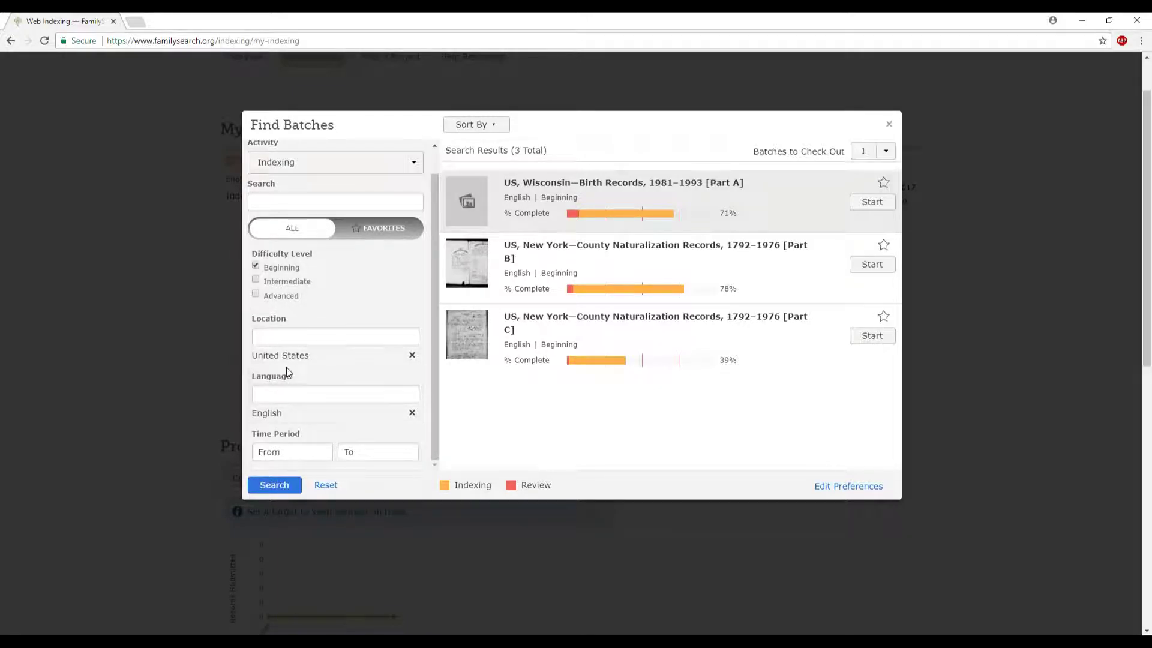
Step: Remove the United States location filter and rerun the batch search
{"action": "left_click", "coordinate": [412, 357]}
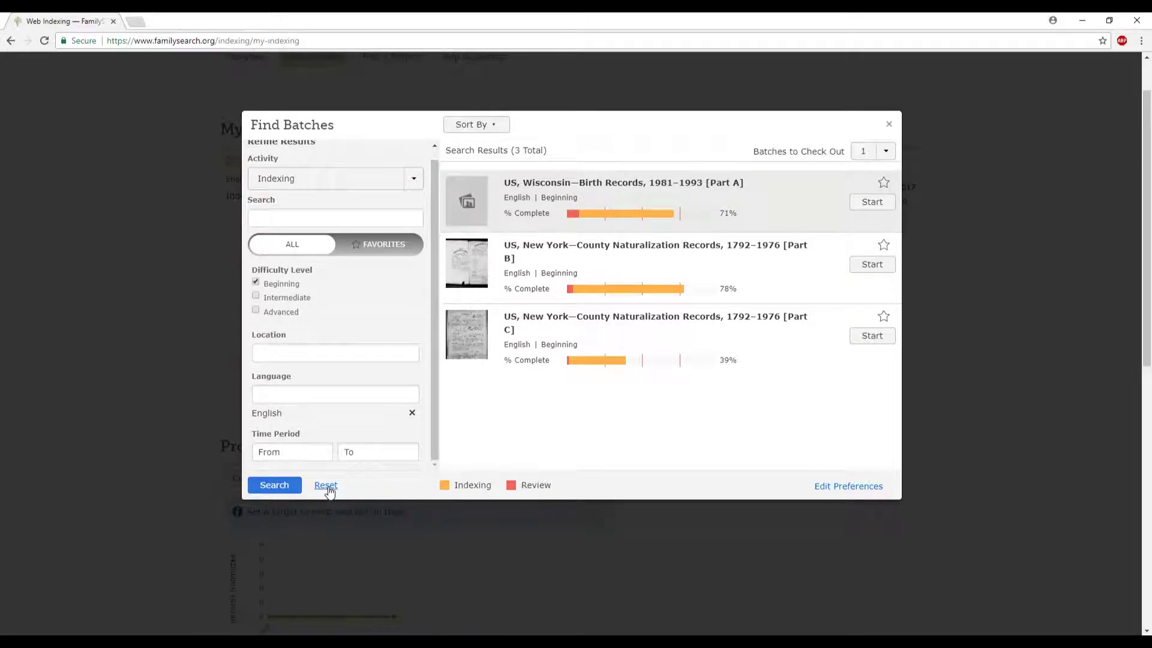
{"action": "left_click", "coordinate": [273, 485]}
Step: Mark US, Wisconsin—Birth Records, 1981–1993 [Part A] as a favorite and check the favorites list before returning to all projects
{"action": "left_click", "coordinate": [884, 184]}
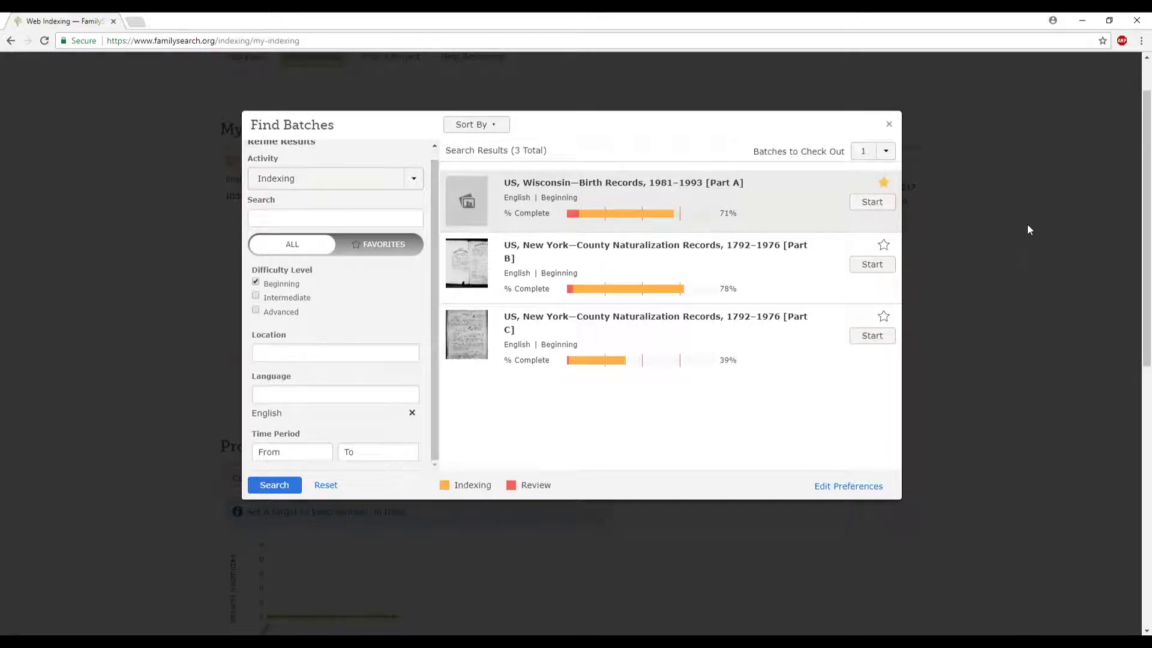
{"action": "left_click", "coordinate": [377, 246]}
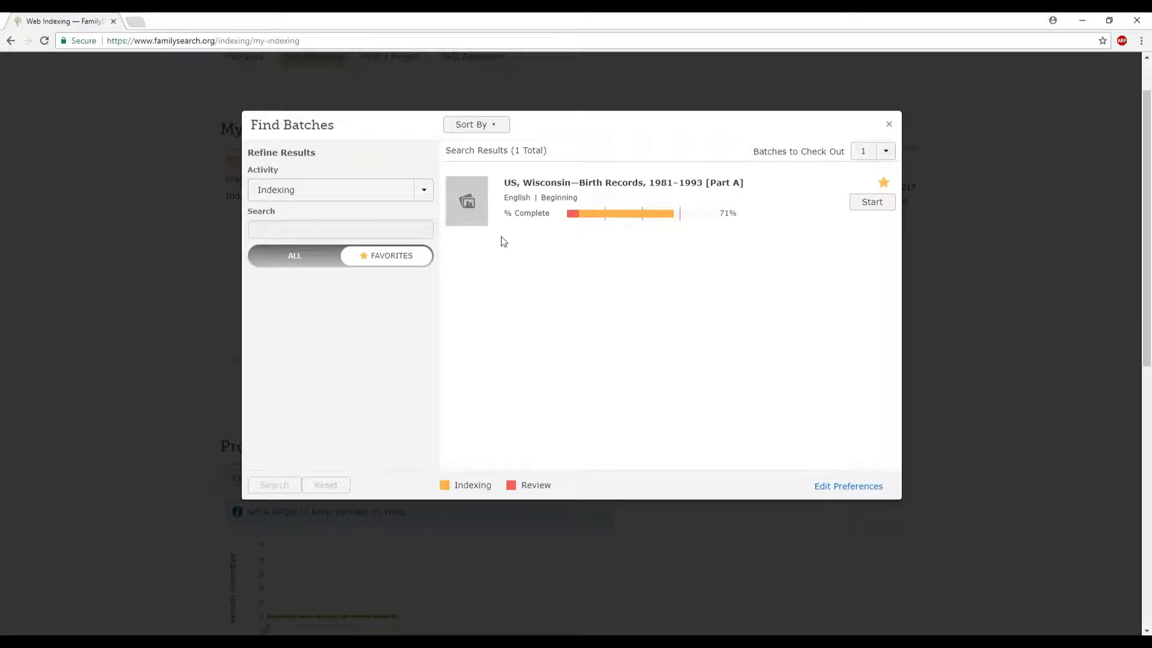
{"action": "left_click", "coordinate": [293, 257]}
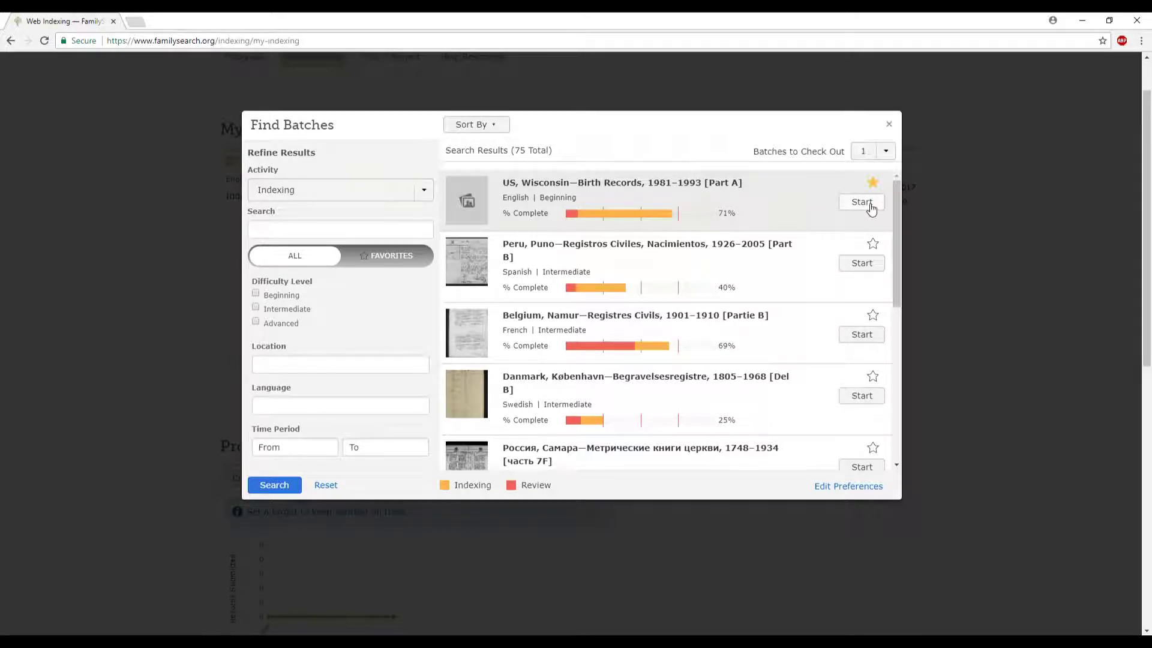
Step: Close the batch finder, view the Progress chart for the previous month, and switch it back to the current one
{"action": "left_click", "coordinate": [889, 126]}
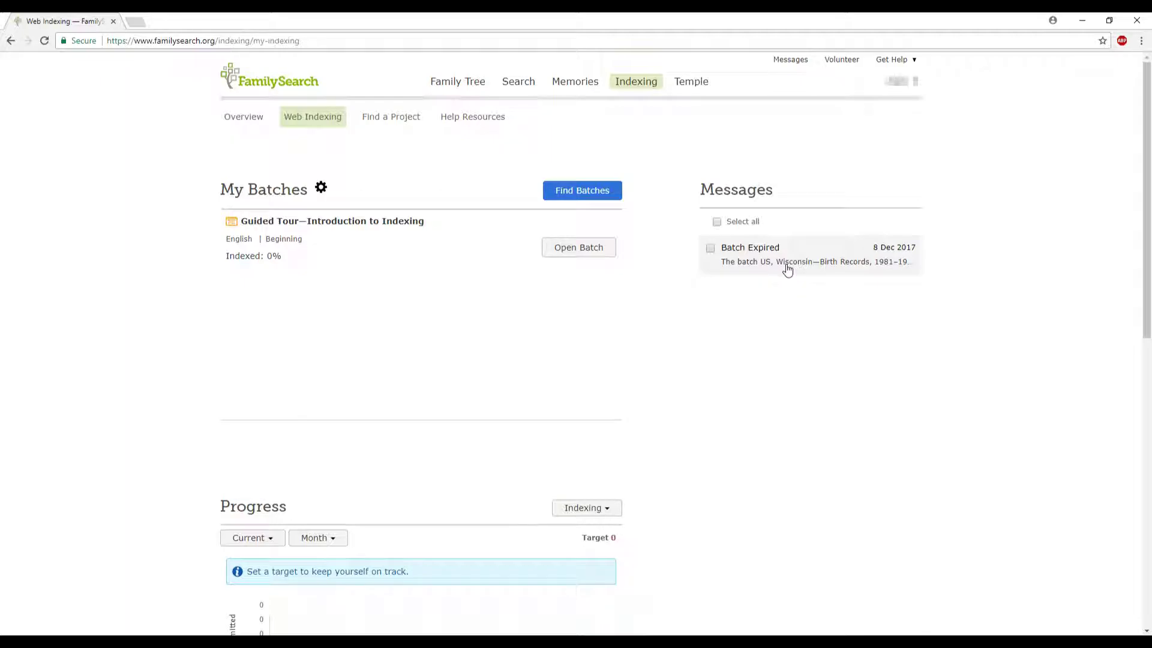
{"action": "scroll", "coordinate": [696, 380], "scroll_direction": "down", "scroll_amount": 6}
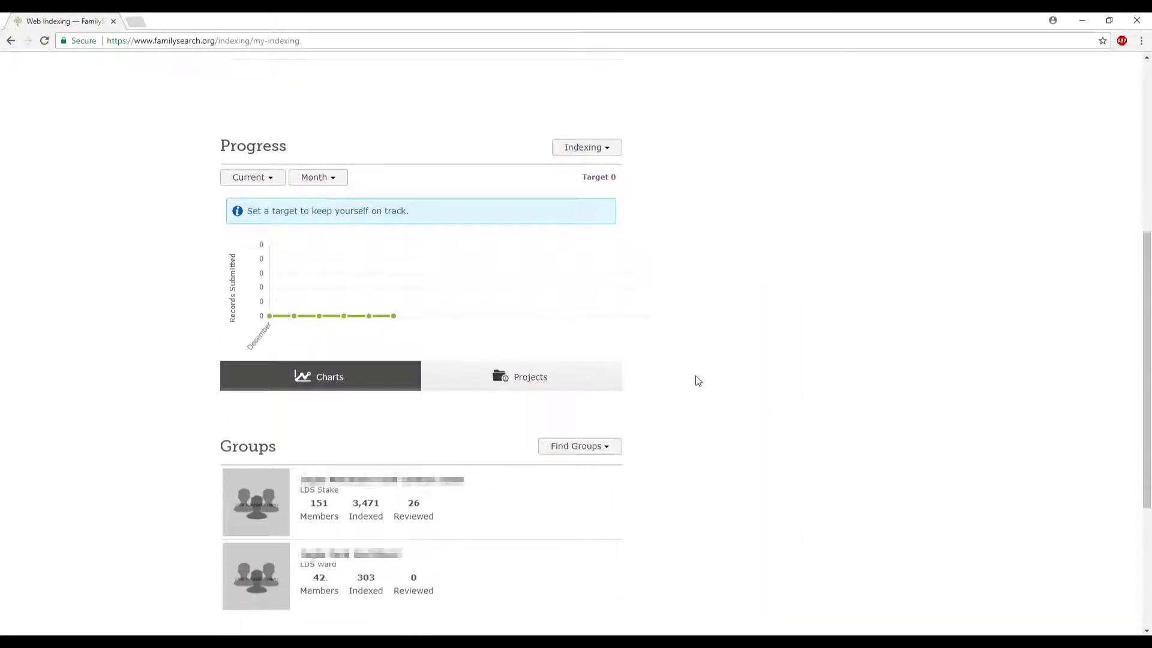
{"action": "scroll", "coordinate": [698, 380], "scroll_direction": "down", "scroll_amount": 1}
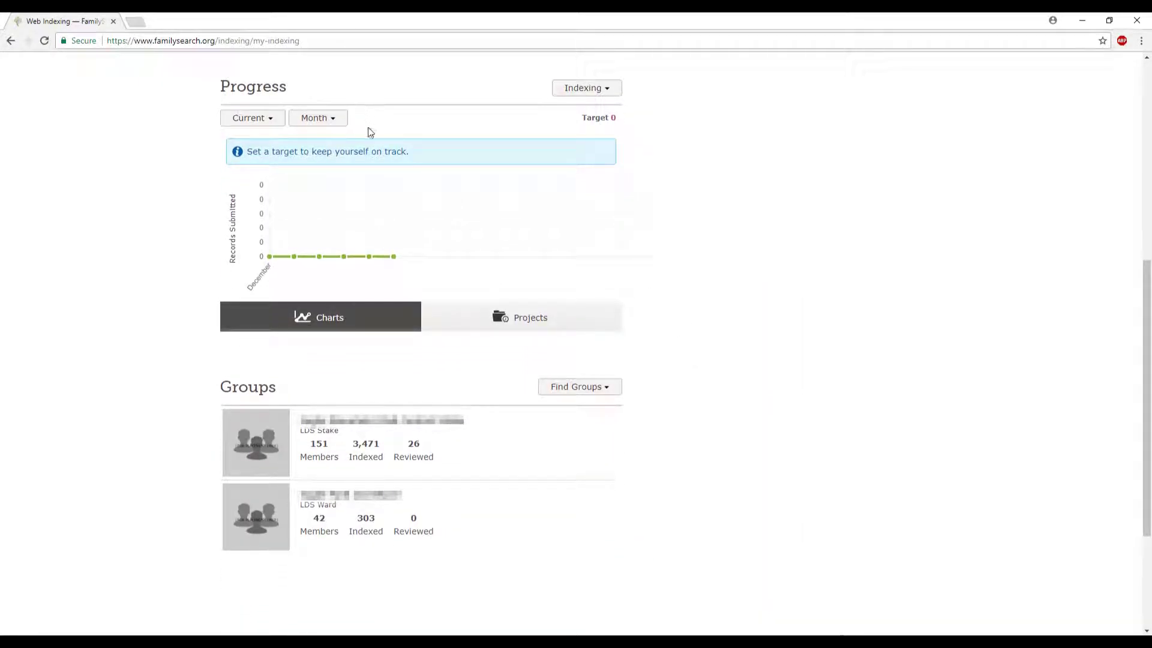
{"action": "left_click", "coordinate": [266, 121]}
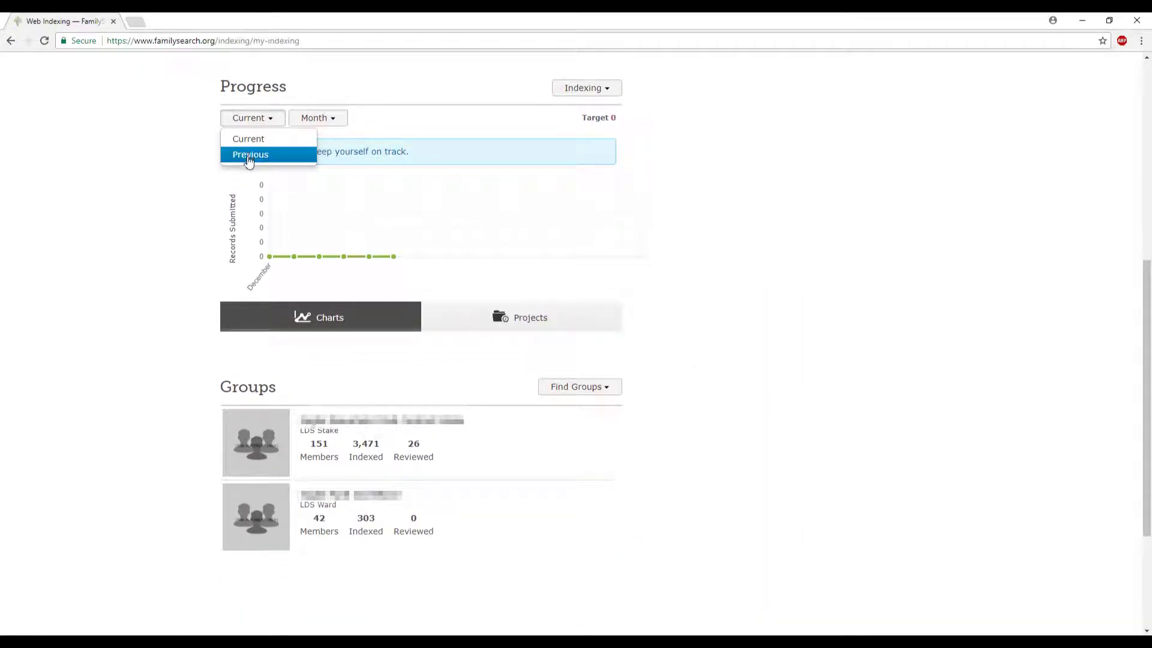
{"action": "left_click", "coordinate": [249, 158]}
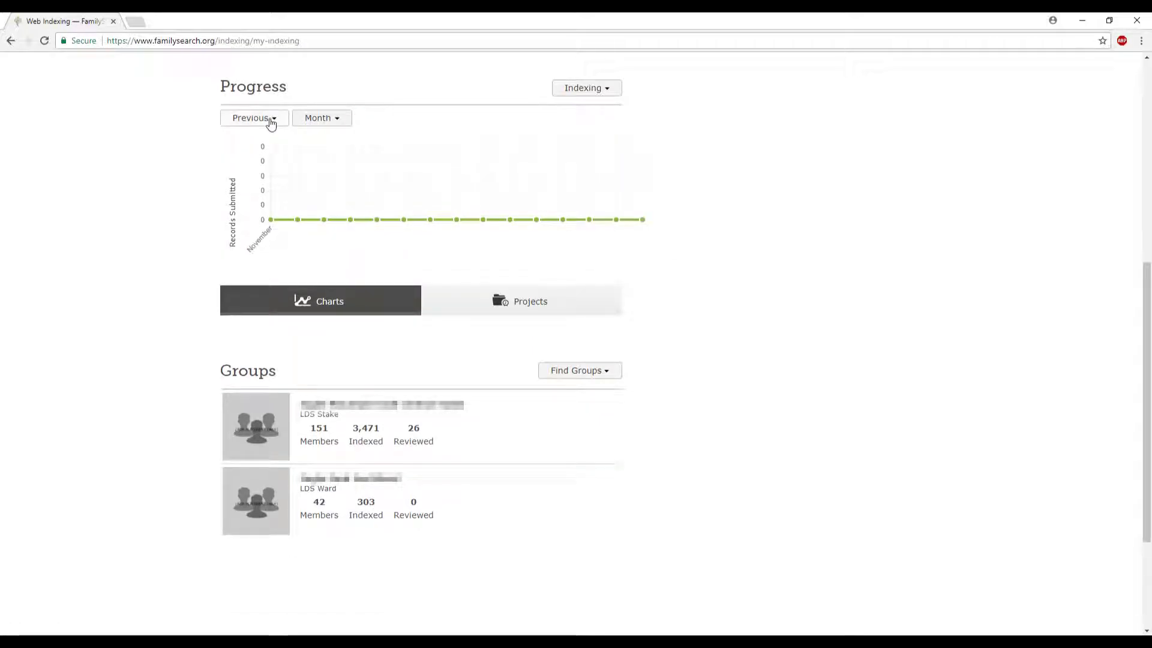
{"action": "left_click", "coordinate": [271, 123]}
{"action": "left_click", "coordinate": [264, 139]}
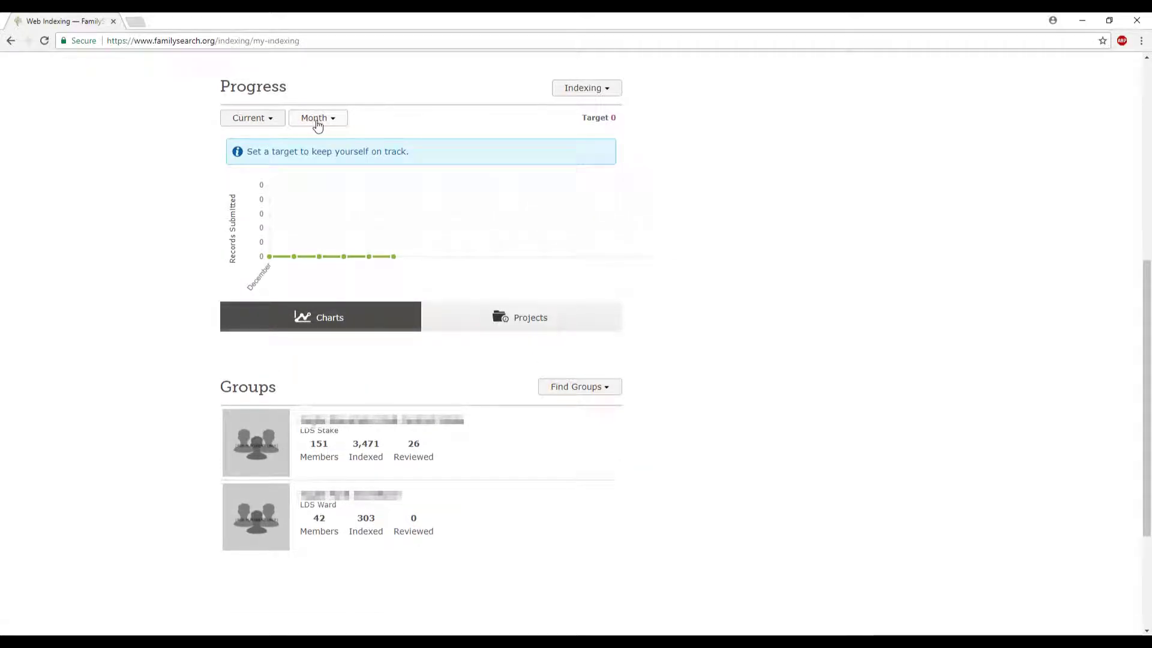
Step: View the Progress chart by Quarter, Year and All-time, and return it to Month
{"action": "left_click", "coordinate": [318, 120]}
{"action": "left_click", "coordinate": [320, 153]}
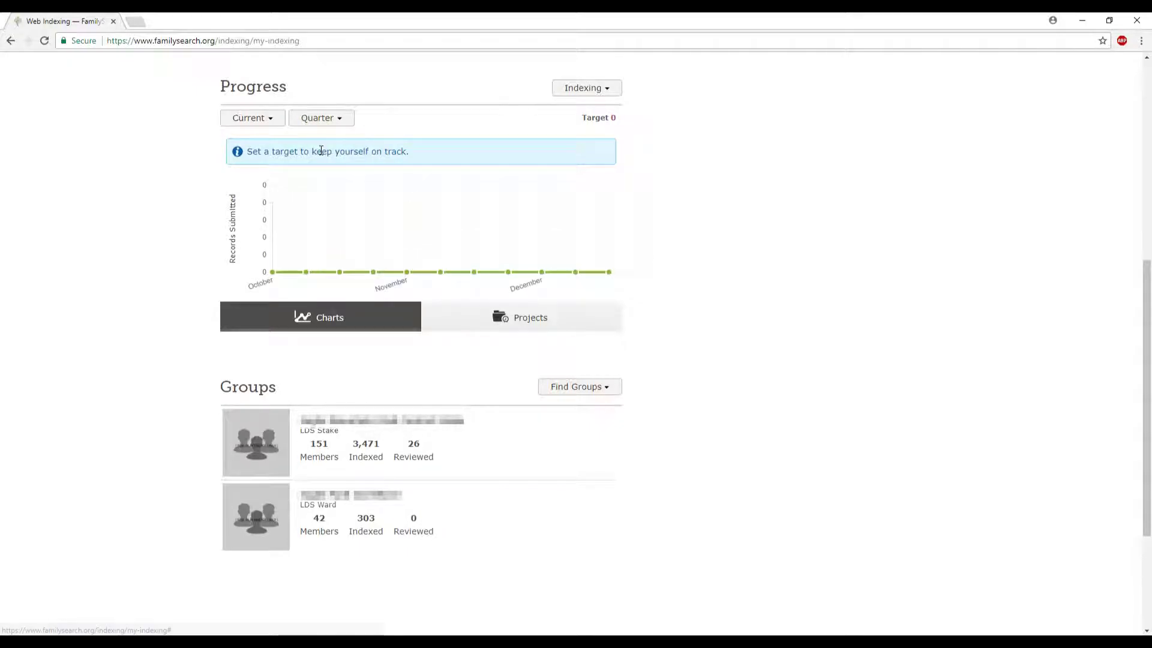
{"action": "left_click", "coordinate": [331, 120]}
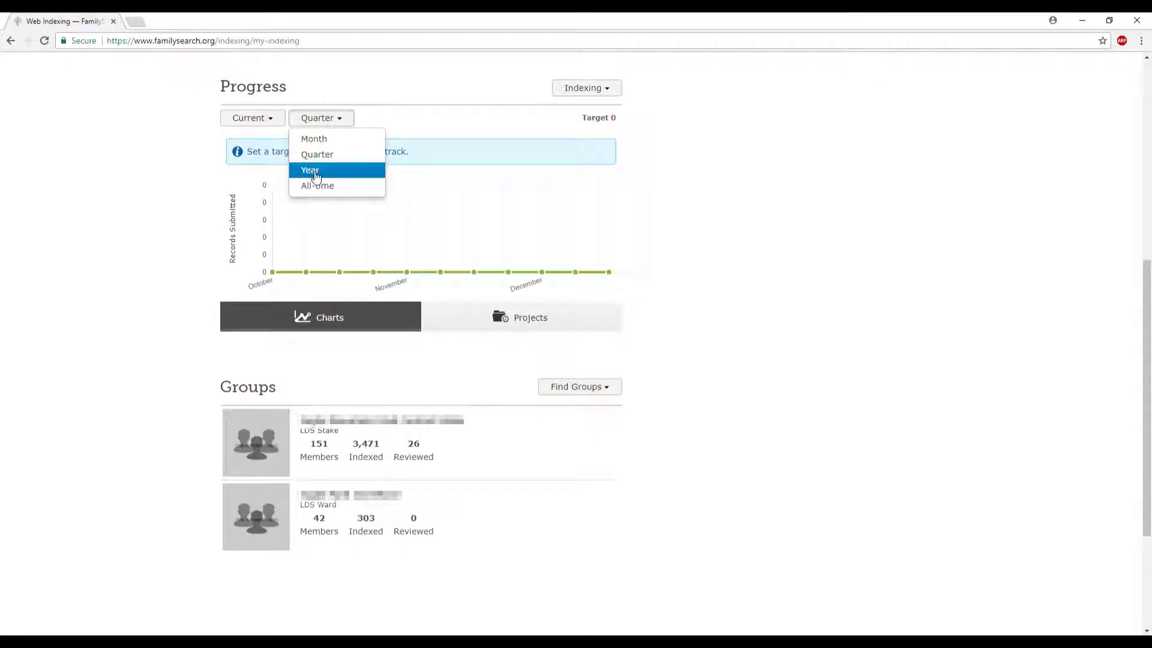
{"action": "left_click", "coordinate": [317, 173]}
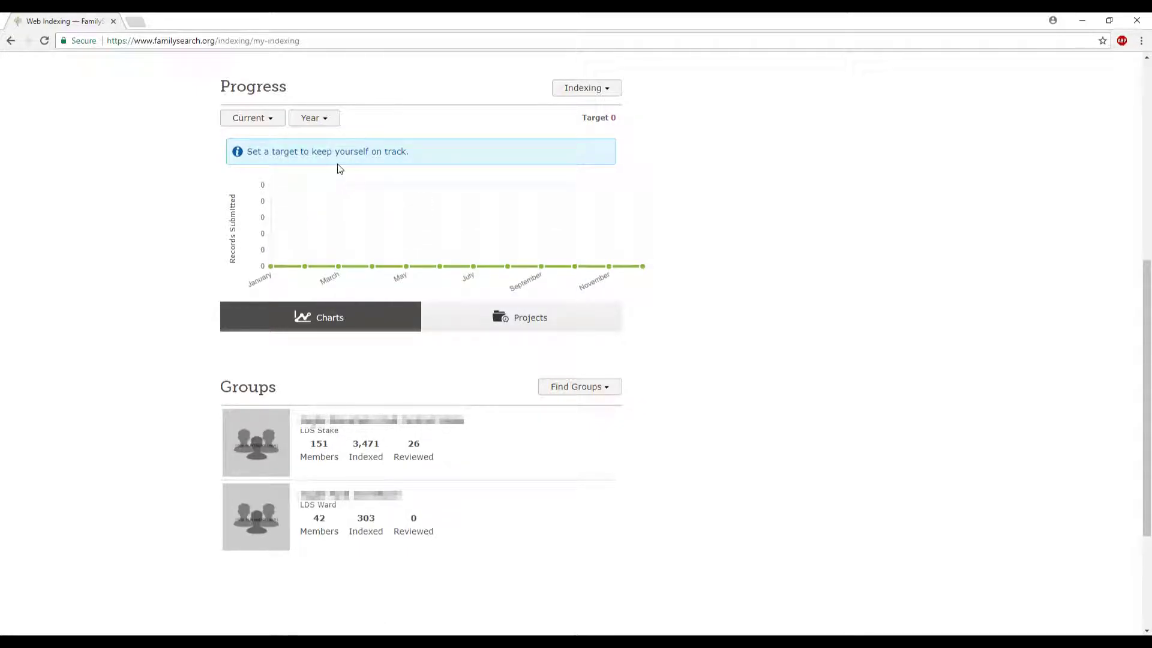
{"action": "left_click", "coordinate": [328, 121]}
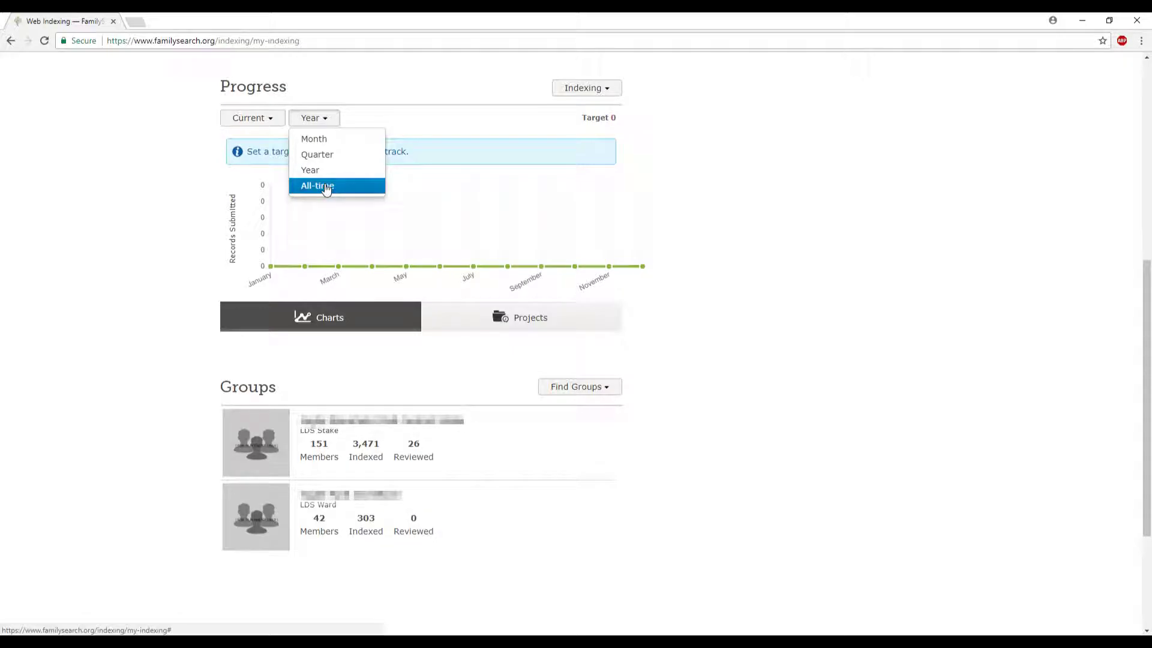
{"action": "left_click", "coordinate": [327, 187]}
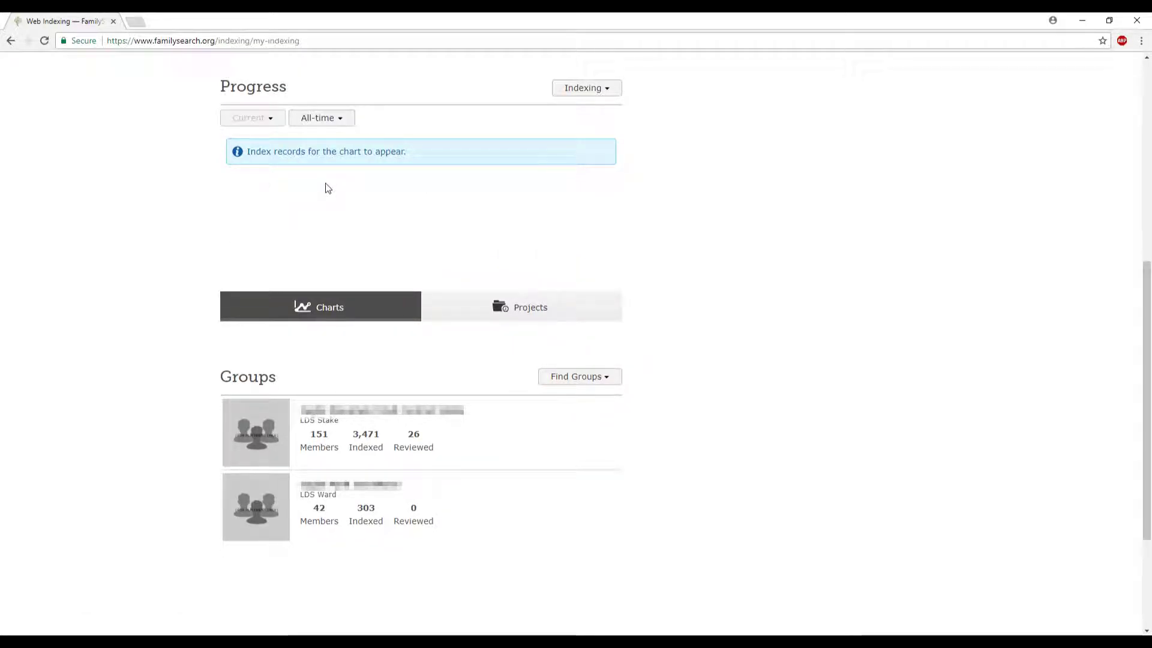
{"action": "left_click", "coordinate": [320, 117]}
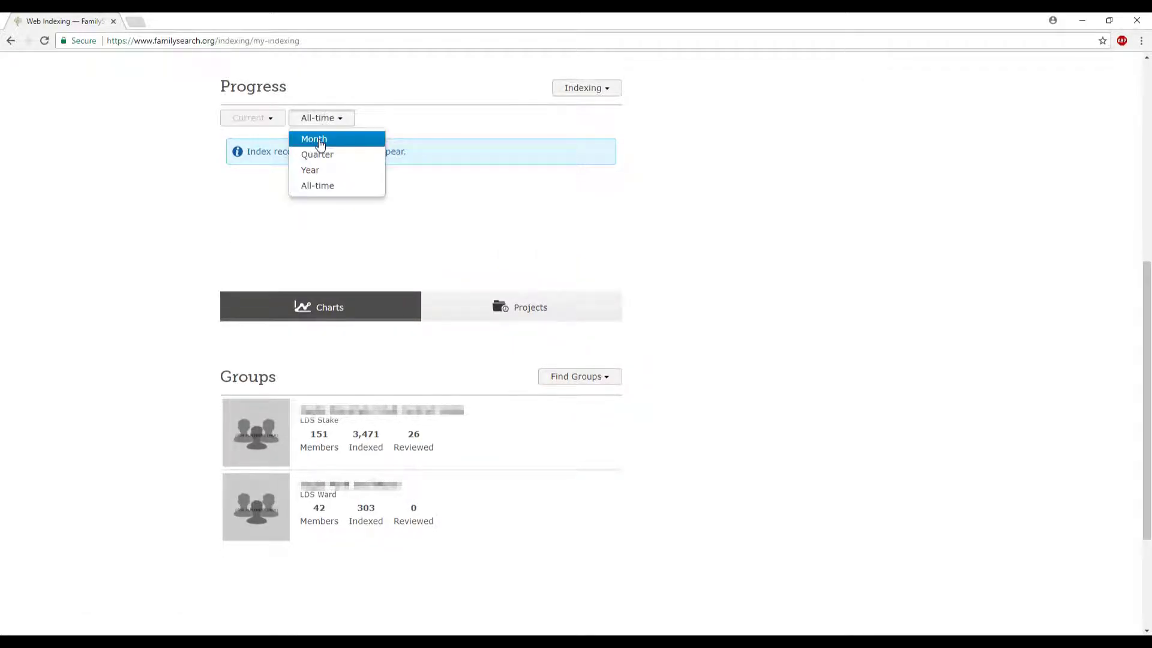
{"action": "left_click", "coordinate": [318, 138]}
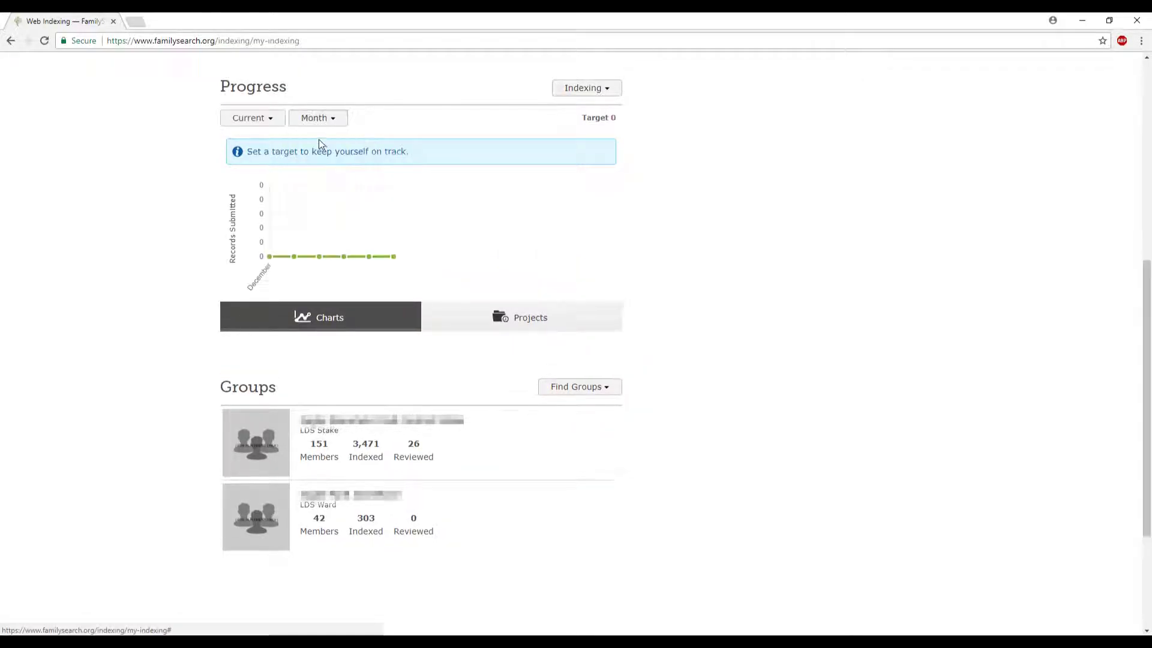
Step: Check the Projects view of the Progress section and its Indexing and Review activity choices
{"action": "left_click", "coordinate": [489, 324]}
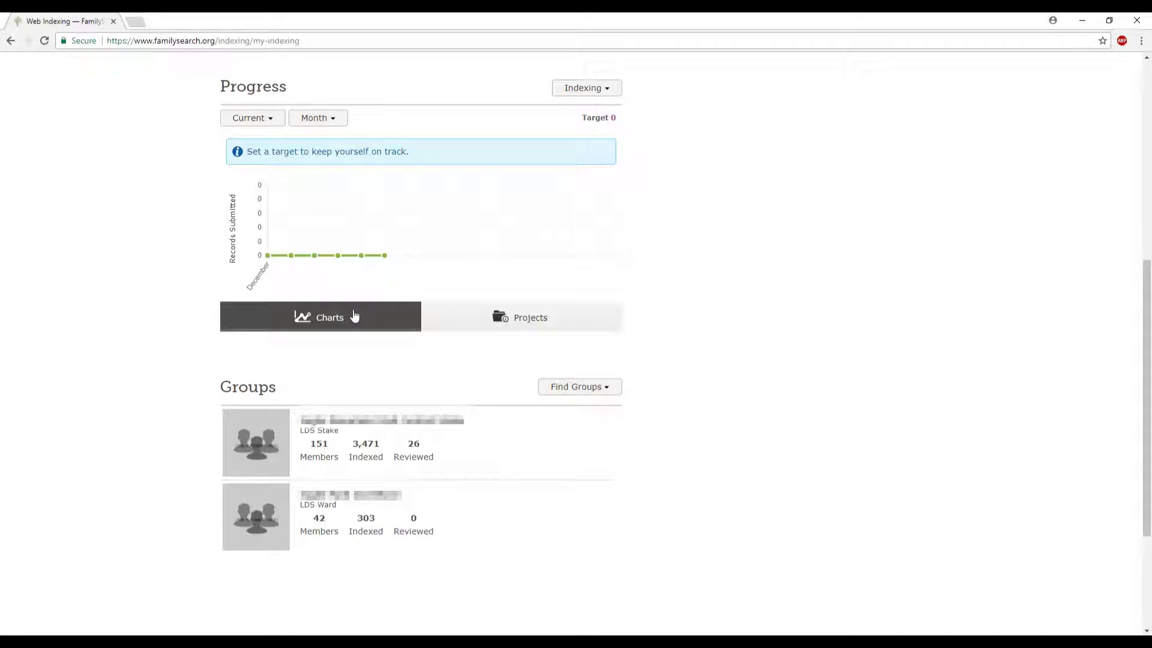
{"action": "left_click", "coordinate": [602, 92]}
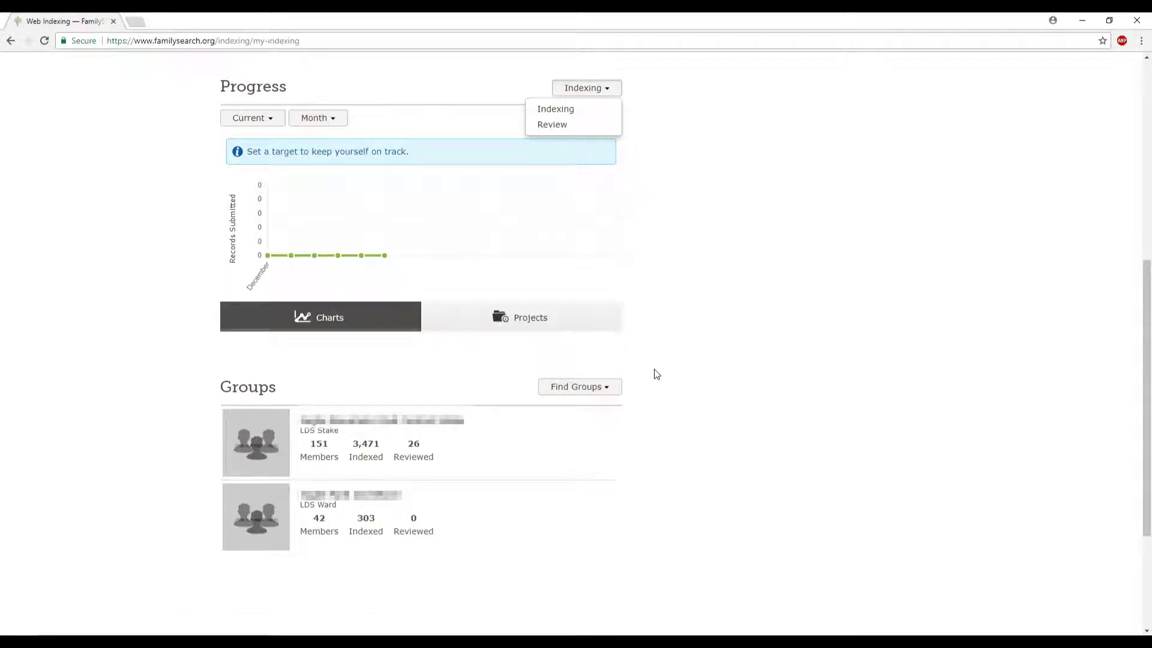
{"action": "left_click", "coordinate": [671, 387]}
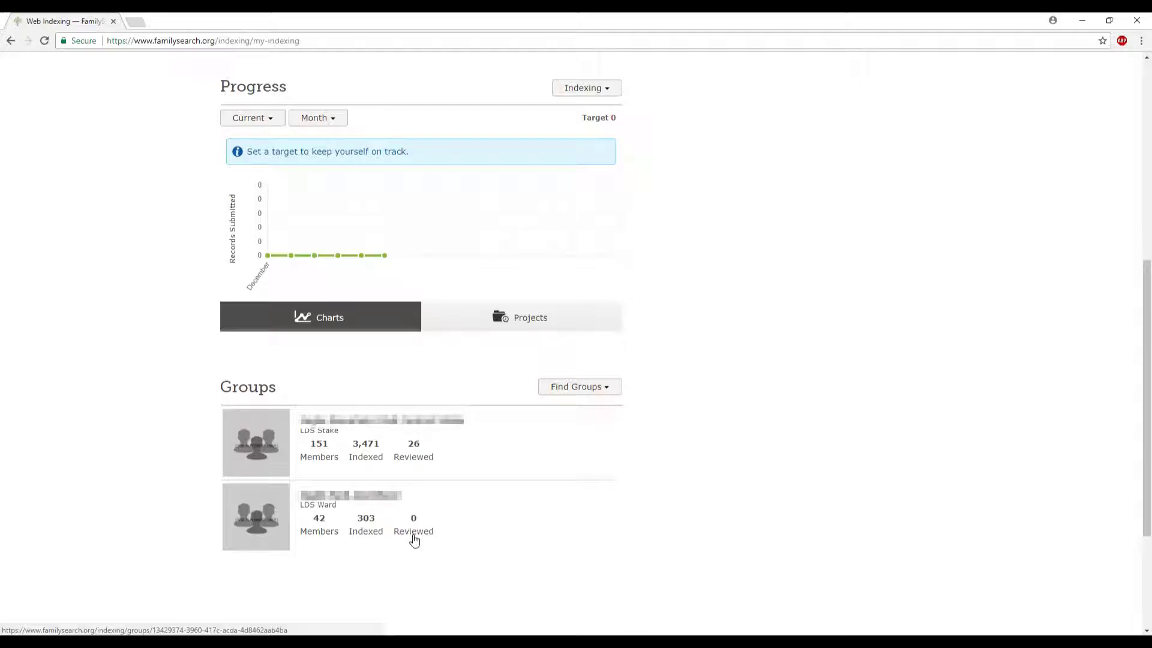
Step: Open the indexing group finder and restrict the Access filter to Invitation Only
{"action": "scroll", "coordinate": [600, 561], "scroll_direction": "up", "scroll_amount": 1}
{"action": "scroll", "coordinate": [641, 561], "scroll_direction": "down", "scroll_amount": 1}
{"action": "left_click", "coordinate": [588, 387]}
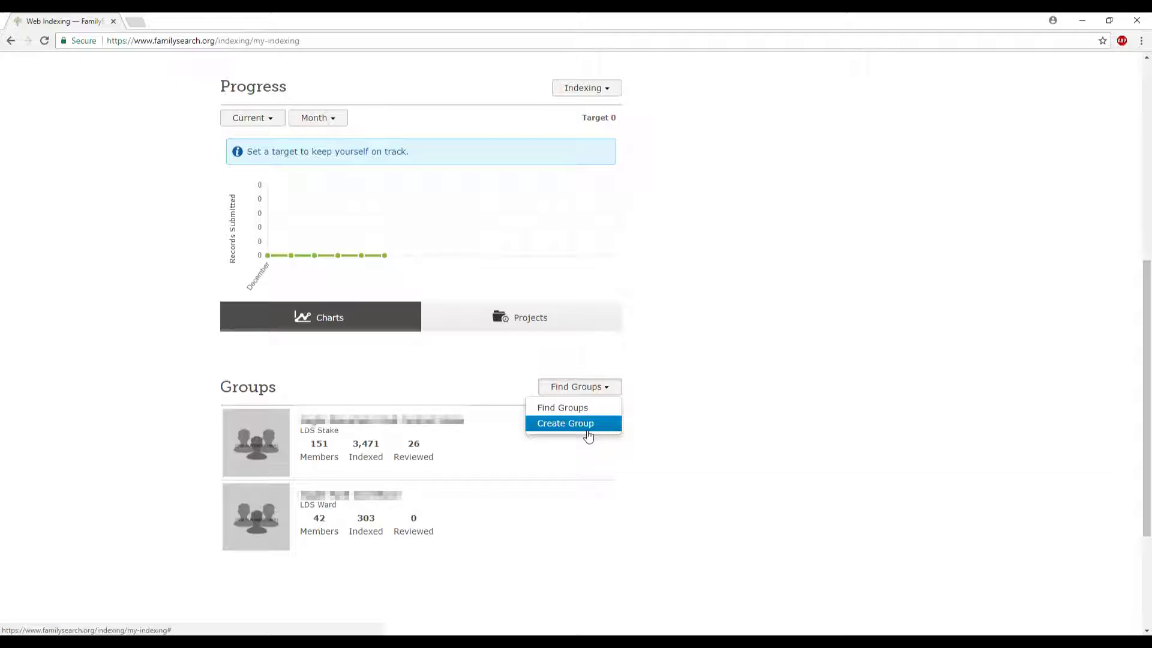
{"action": "left_click", "coordinate": [583, 415]}
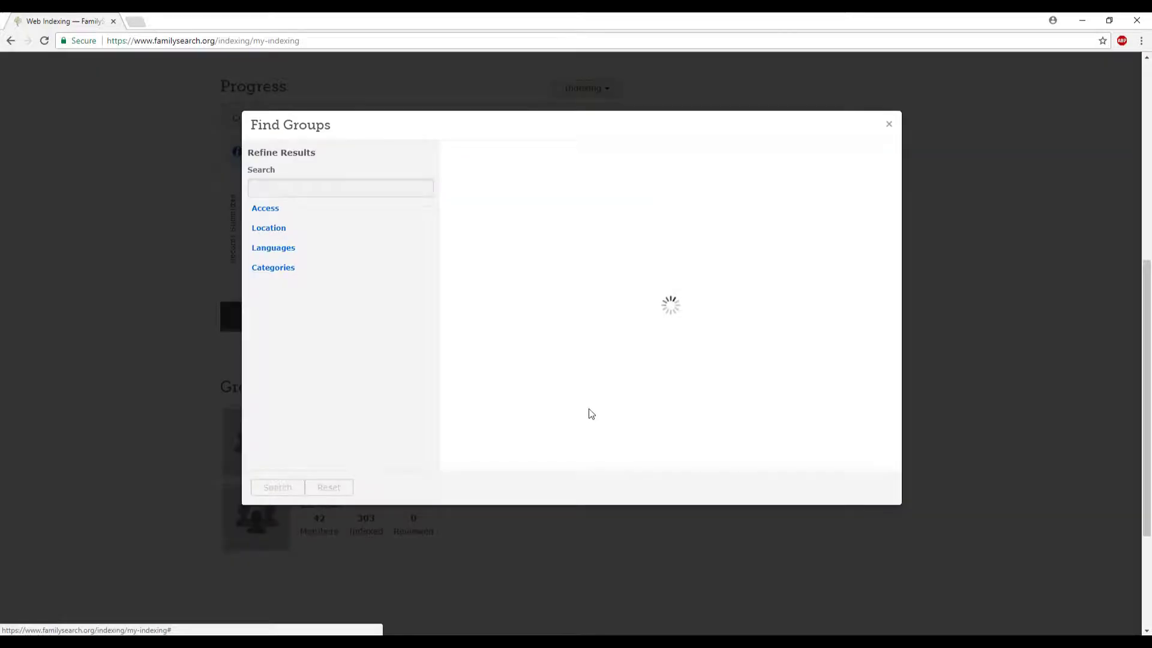
{"action": "left_click", "coordinate": [314, 189]}
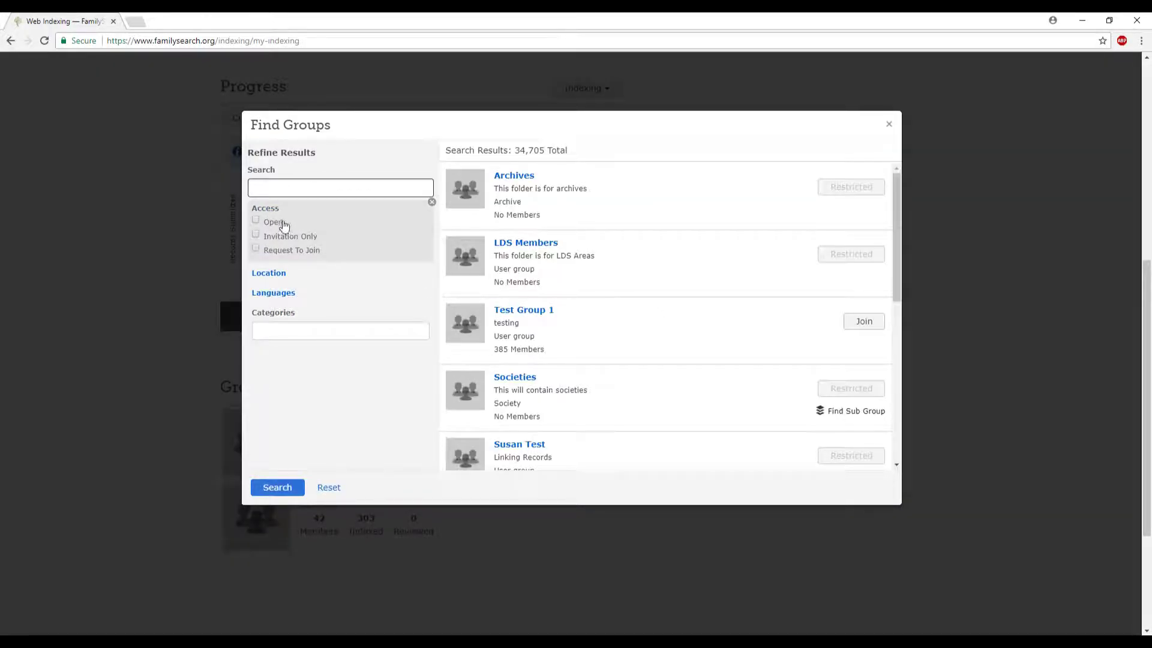
{"action": "left_click", "coordinate": [256, 221]}
{"action": "left_click", "coordinate": [255, 220]}
{"action": "left_click", "coordinate": [256, 234]}
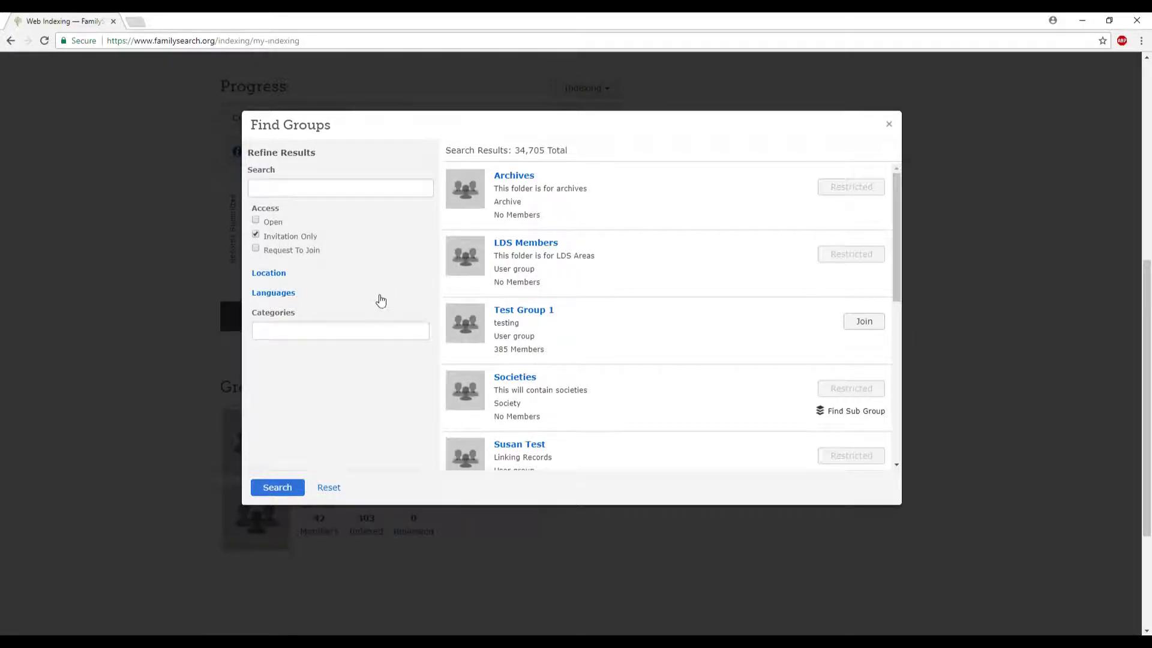
Step: Look over the Languages and Location filters and the group list, and close the group finder with its filters reset
{"action": "left_click", "coordinate": [272, 294]}
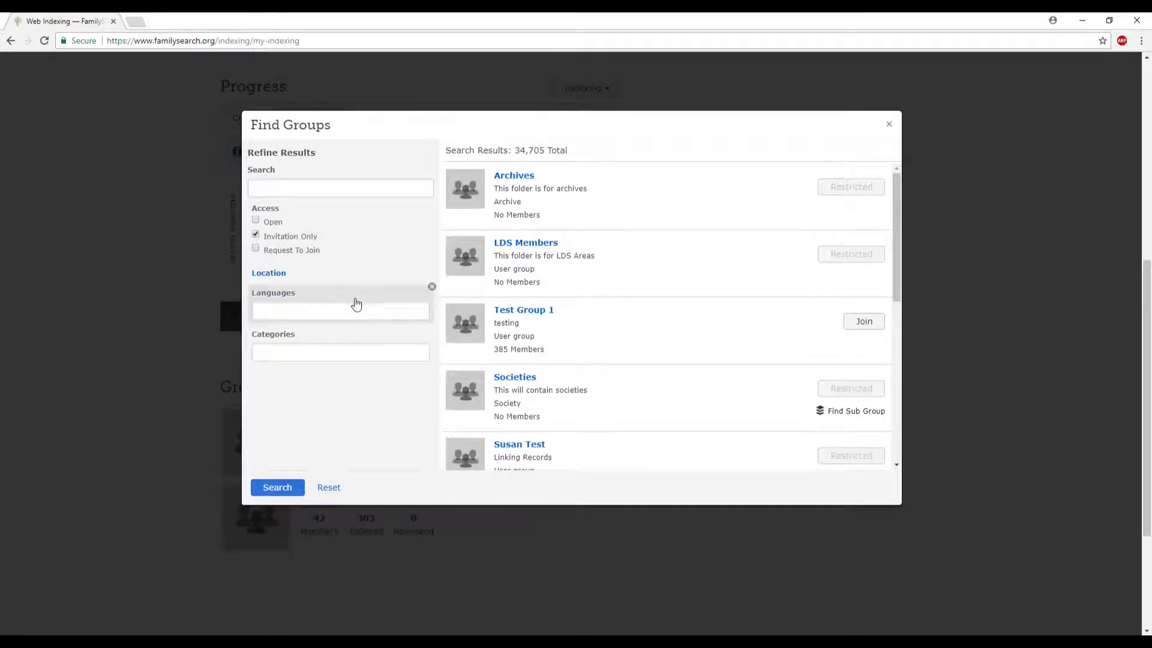
{"action": "left_click", "coordinate": [262, 274]}
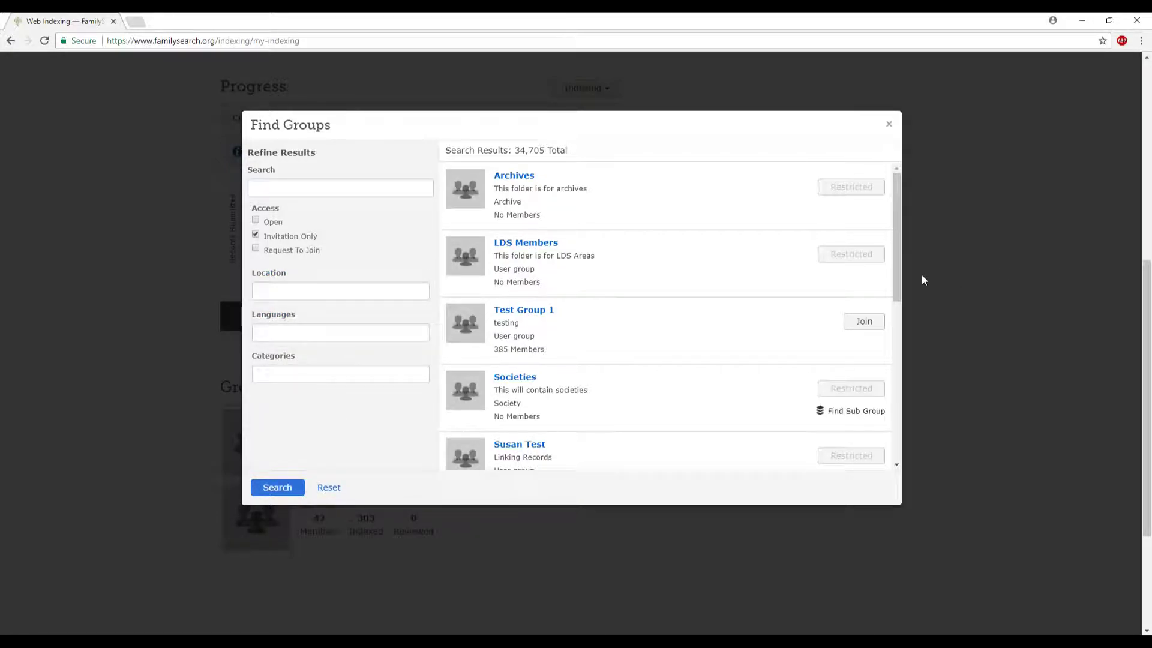
{"action": "left_click_drag", "start_coordinate": [897, 278], "coordinate": [880, 411]}
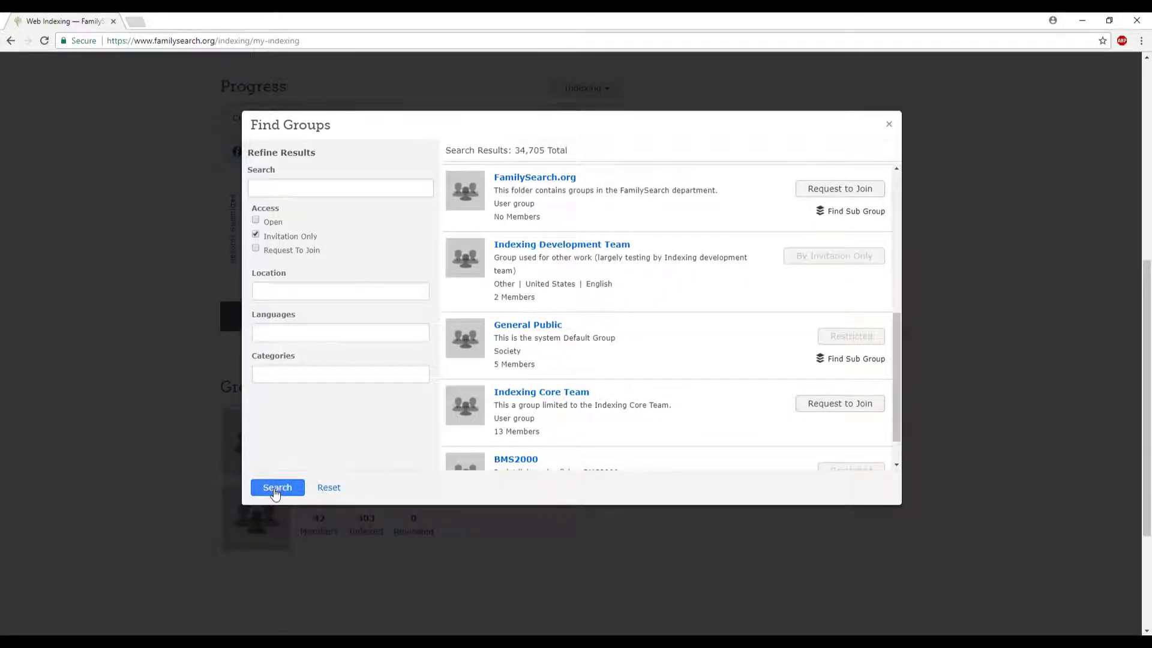
{"action": "left_click", "coordinate": [329, 487]}
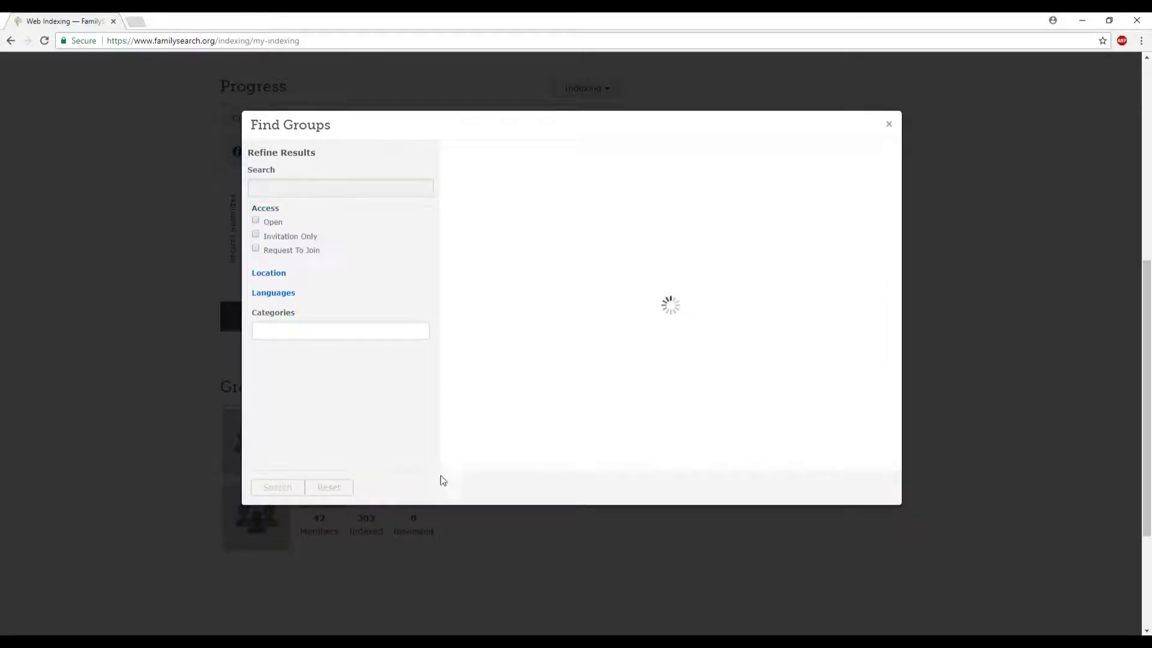
{"action": "left_click", "coordinate": [891, 124]}
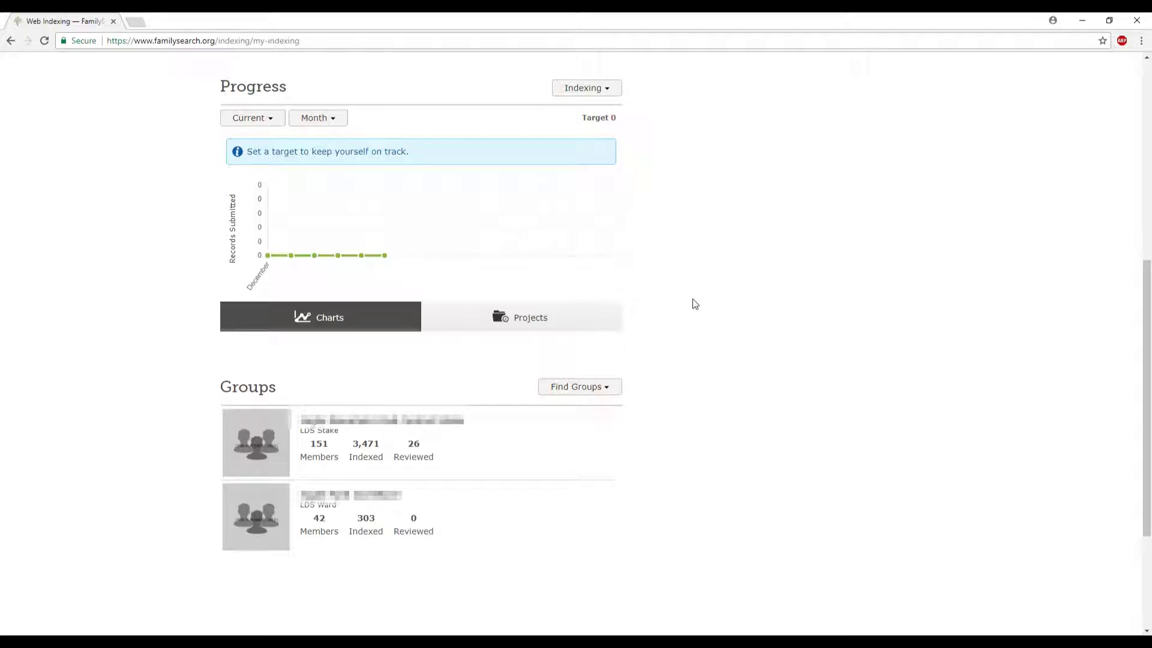
Step: Set the current month's indexing target to 2 records in the Progress section
{"action": "left_click", "coordinate": [613, 118]}
{"action": "left_click", "coordinate": [611, 117]}
{"action": "left_click", "coordinate": [611, 117]}
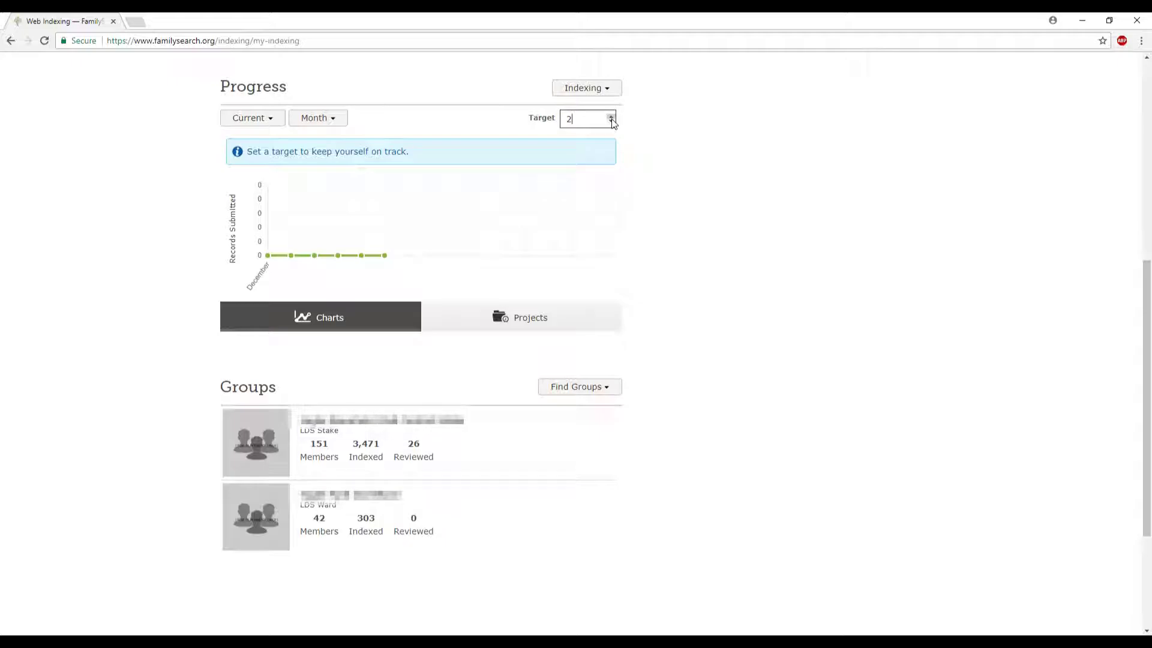
{"action": "left_click", "coordinate": [612, 121]}
{"action": "left_click", "coordinate": [611, 122]}
{"action": "left_click", "coordinate": [611, 122]}
{"action": "left_click", "coordinate": [649, 137]}
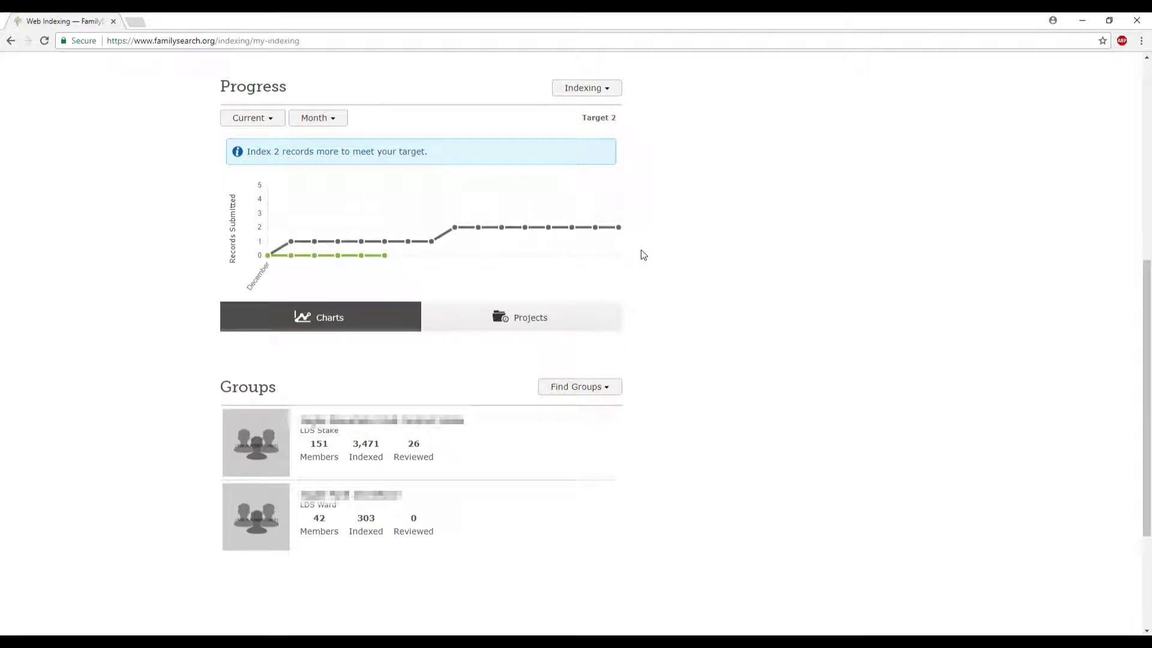
Step: Set the current month's indexing target to 8 records
{"action": "left_click", "coordinate": [613, 119]}
{"action": "left_click", "coordinate": [611, 114]}
{"action": "left_click", "coordinate": [611, 115]}
{"action": "left_click", "coordinate": [611, 115]}
{"action": "left_click", "coordinate": [611, 115]}
{"action": "left_click", "coordinate": [611, 114]}
{"action": "left_click", "coordinate": [611, 114]}
{"action": "left_click", "coordinate": [627, 149]}
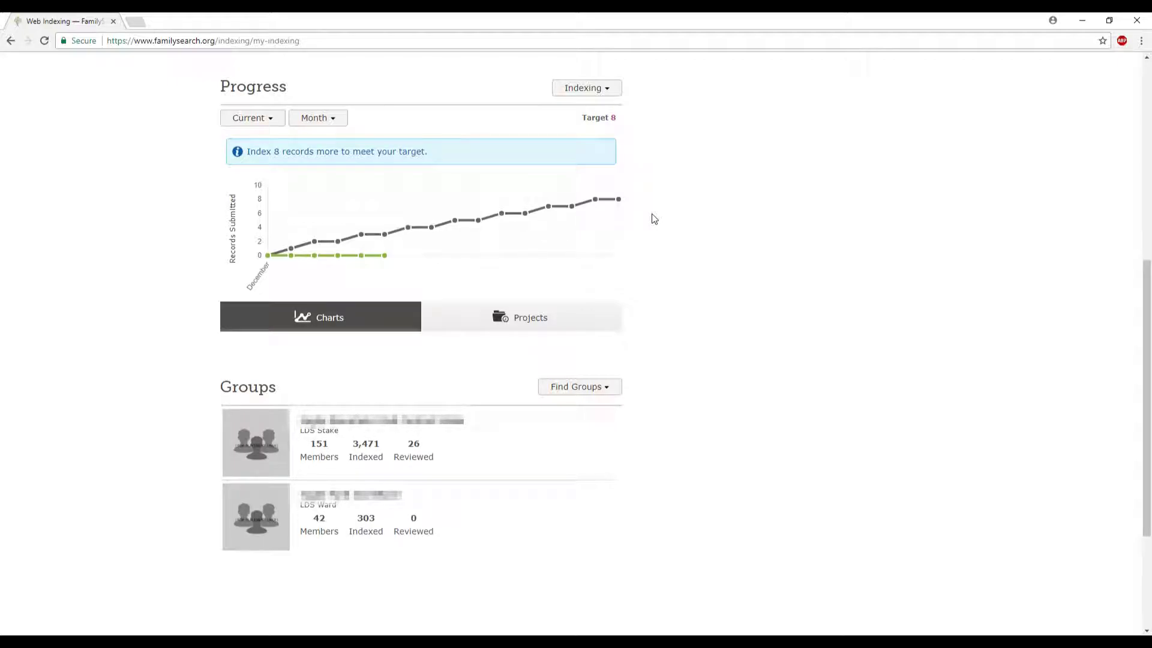
Step: Go to the indexing Help Resources page and view the Indexer help section, leaving it collapsed
{"action": "scroll", "coordinate": [655, 225], "scroll_direction": "up", "scroll_amount": 7}
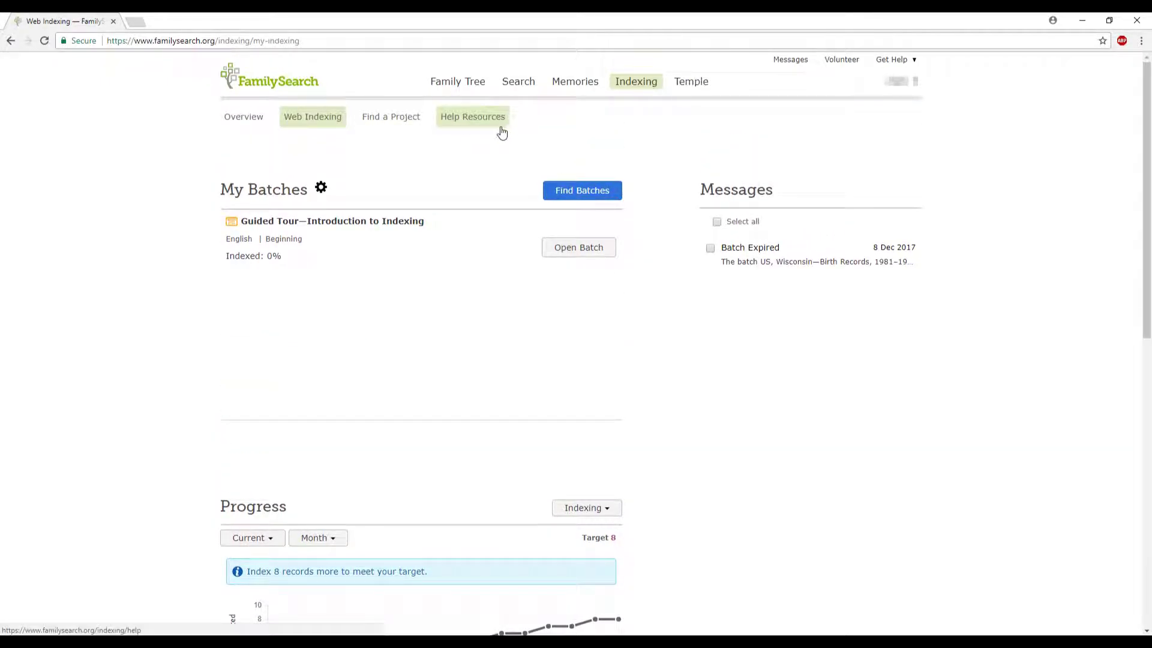
{"action": "left_click", "coordinate": [500, 132]}
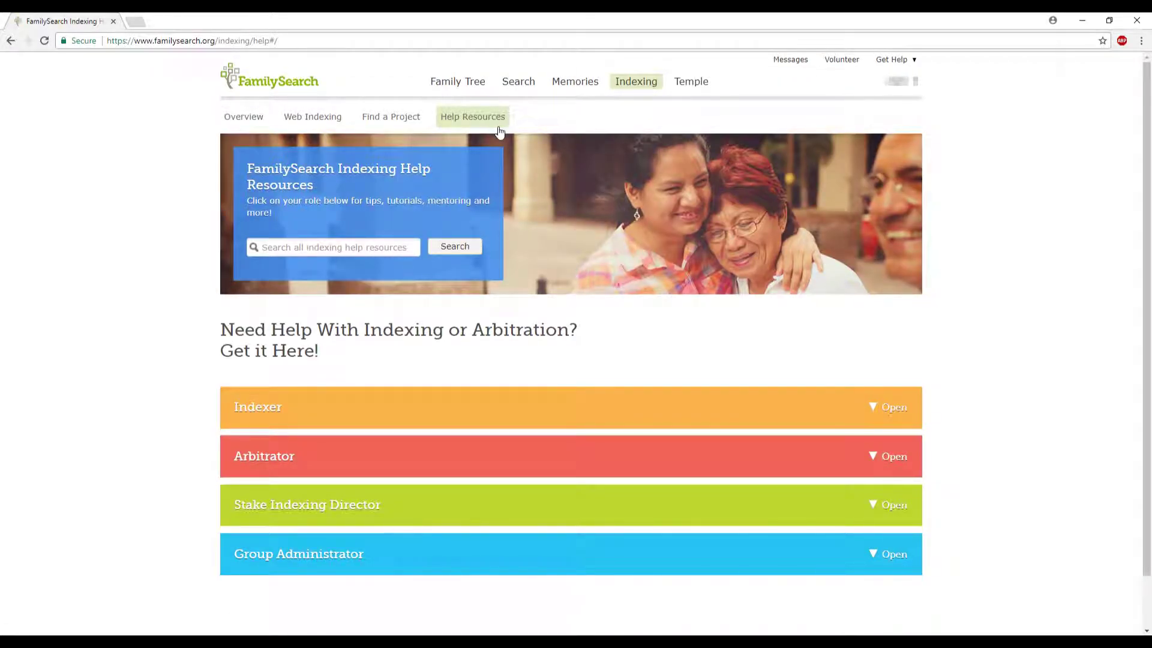
{"action": "scroll", "coordinate": [397, 264], "scroll_direction": "down", "scroll_amount": 1}
{"action": "left_click", "coordinate": [873, 352]}
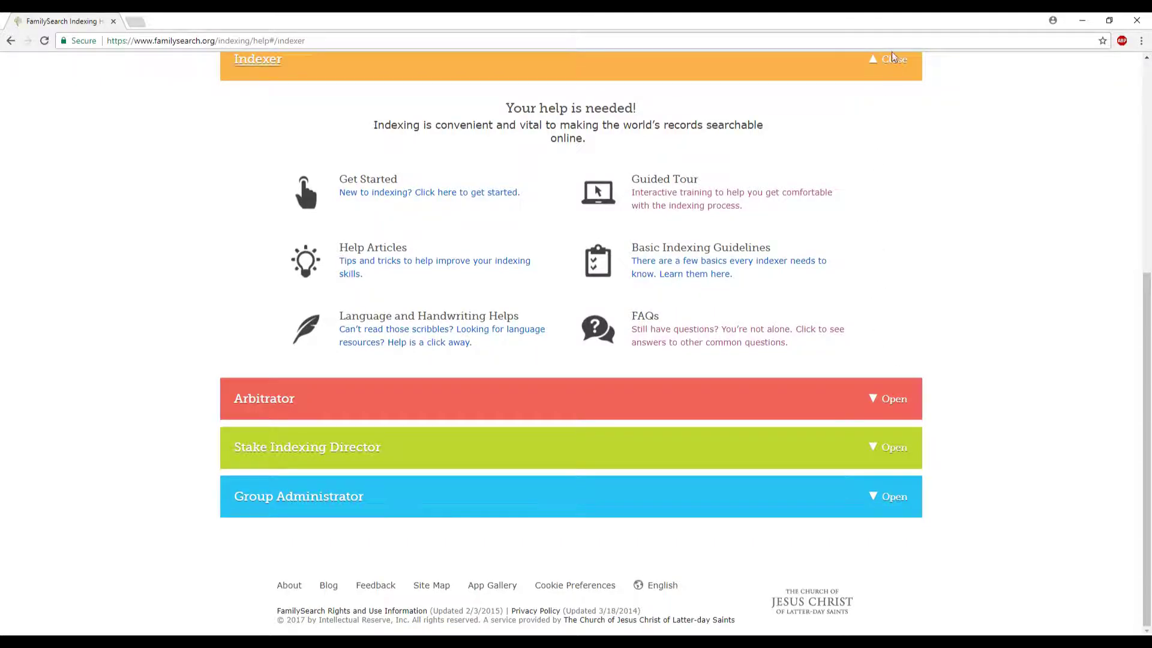
{"action": "left_click", "coordinate": [893, 69]}
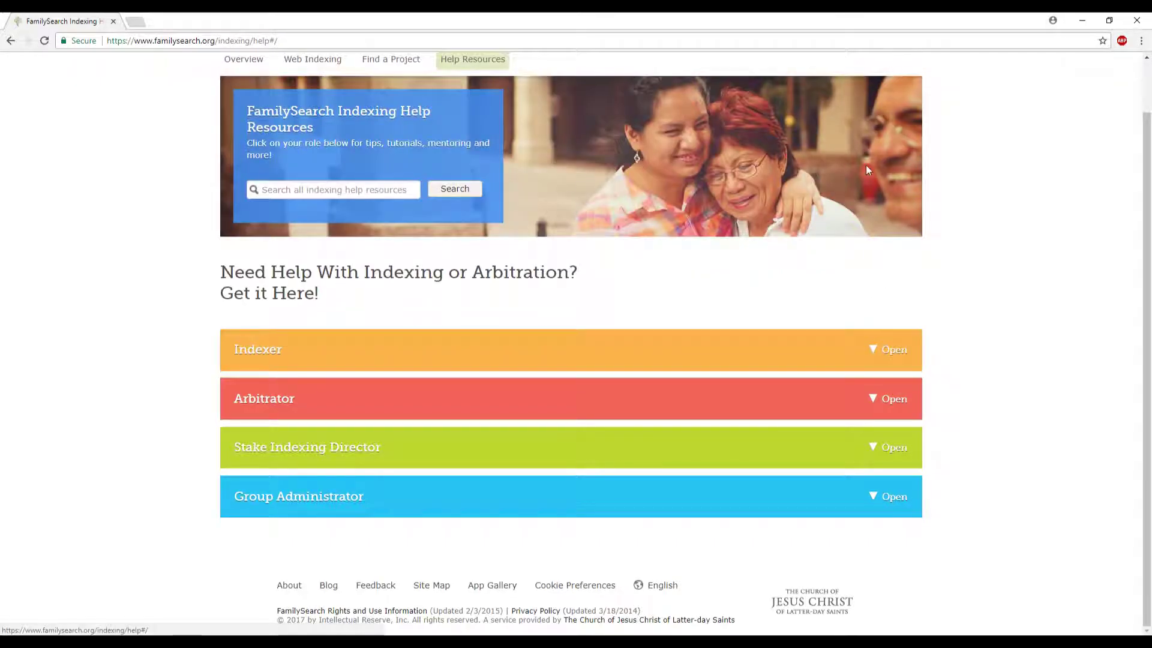
Step: View the Arbitrator help section, collapse it, and expand the Stake Indexing Director section
{"action": "left_click", "coordinate": [893, 398]}
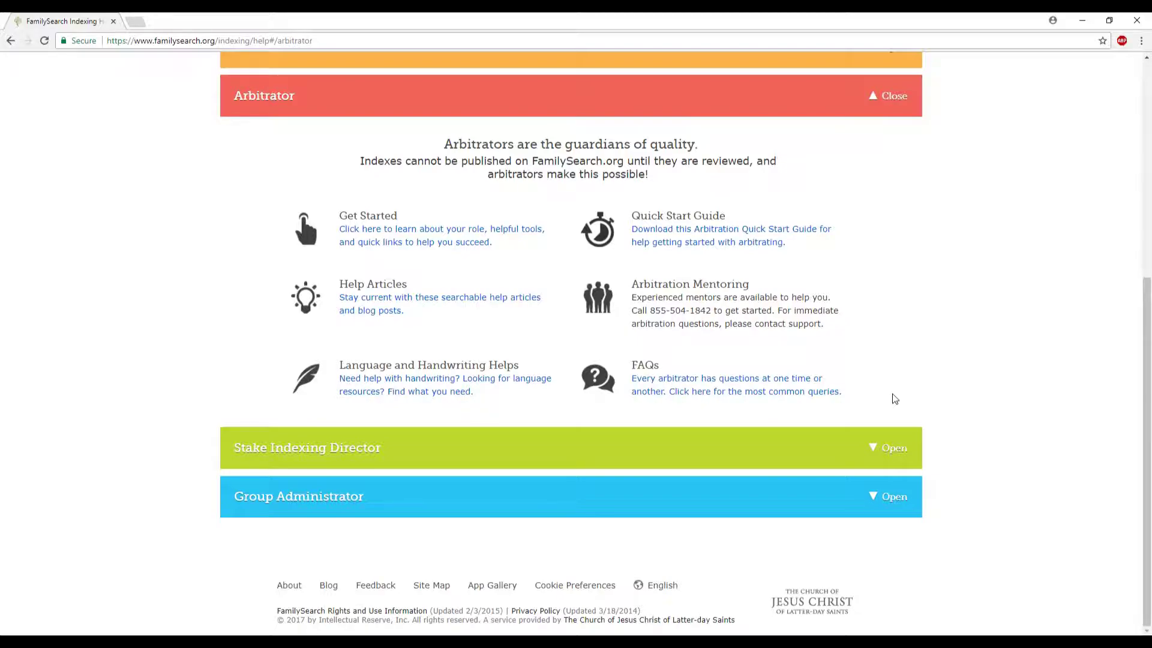
{"action": "left_click", "coordinate": [892, 96]}
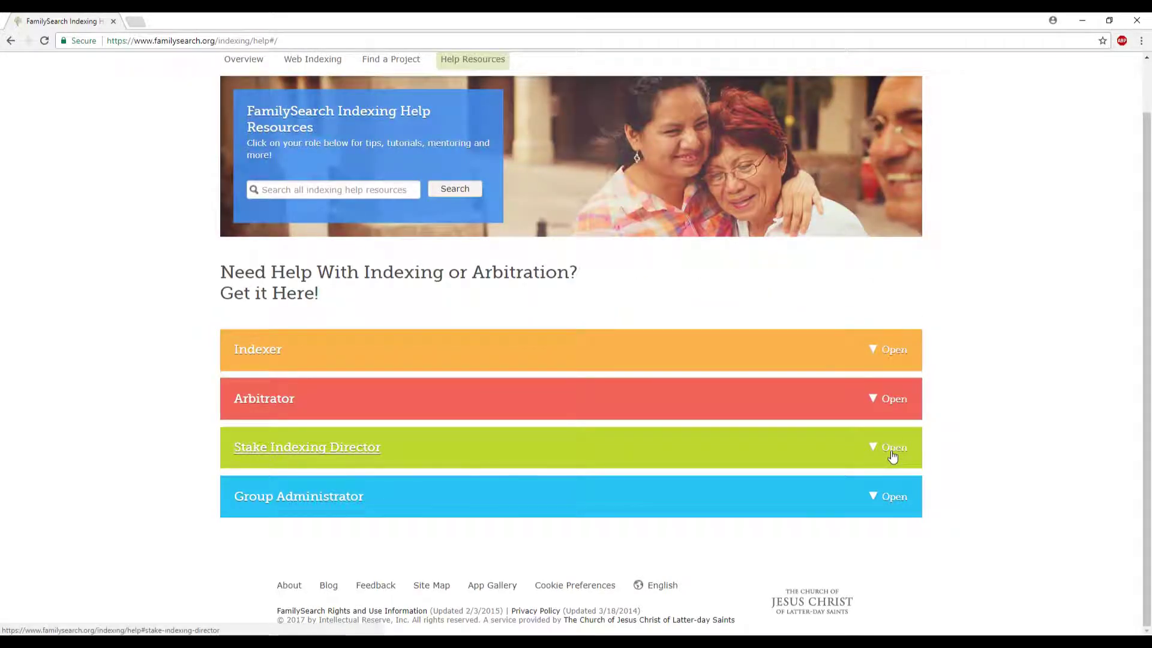
{"action": "left_click", "coordinate": [892, 450]}
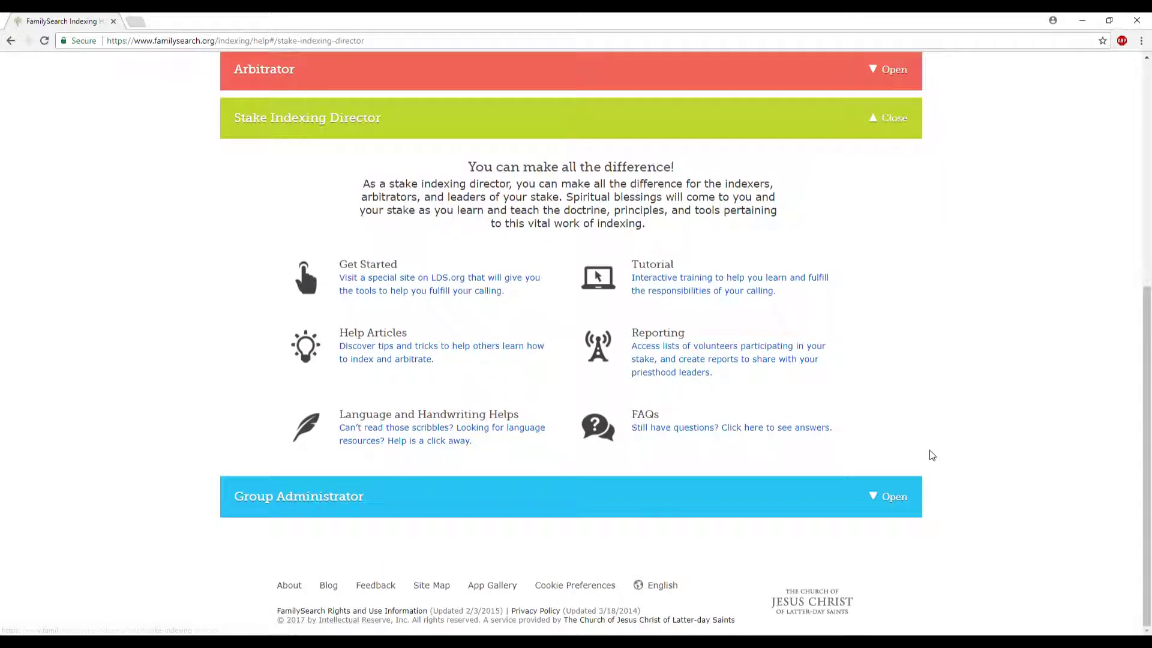
Step: Expand the Group Administrator help section and look over the resources it offers
{"action": "left_click", "coordinate": [893, 503]}
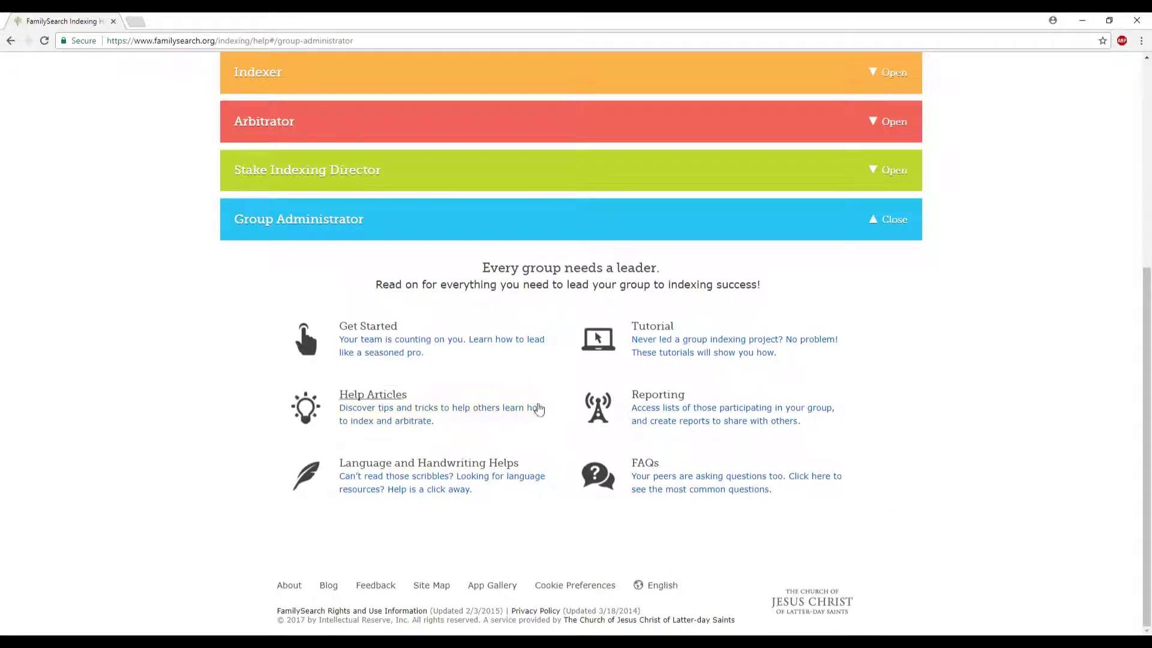
{"action": "scroll", "coordinate": [456, 387], "scroll_direction": "up", "scroll_amount": 1}
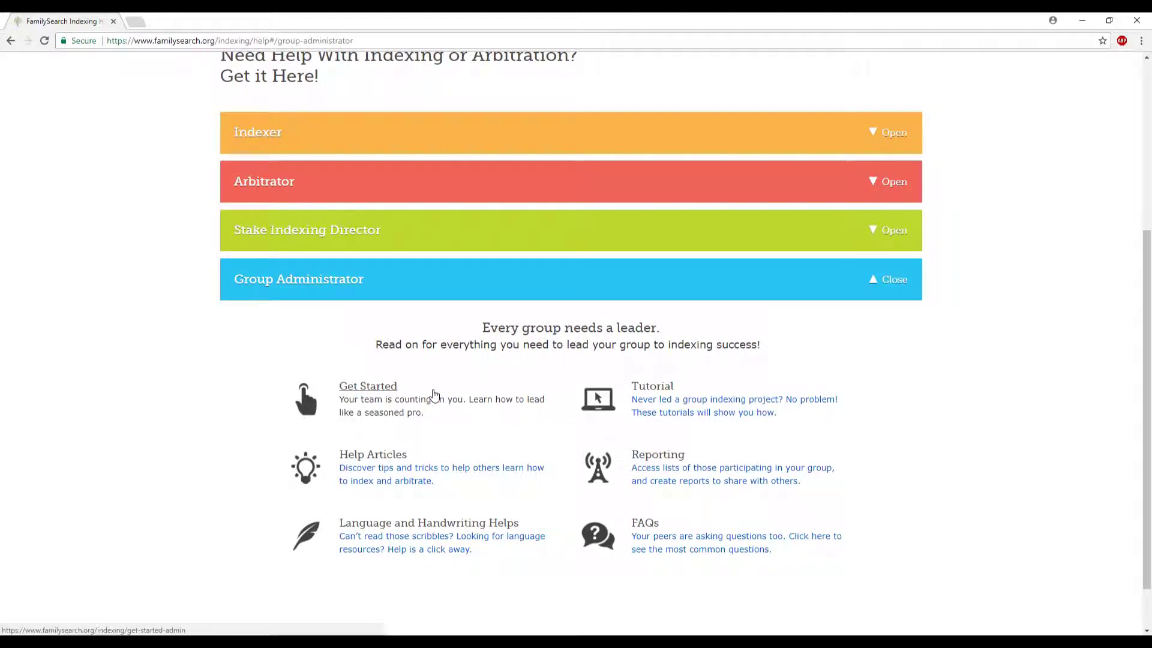
{"action": "scroll", "coordinate": [432, 399], "scroll_direction": "up", "scroll_amount": 3}
{"action": "scroll", "coordinate": [431, 411], "scroll_direction": "up", "scroll_amount": 2}
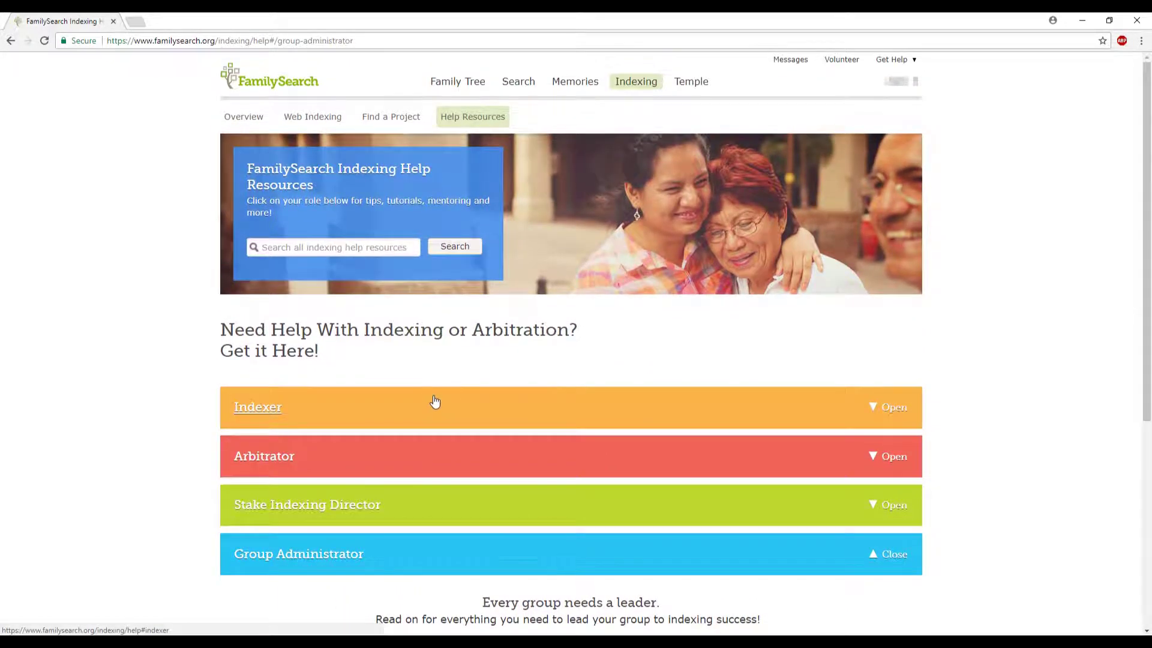
Step: Go to the Find a Project page and view the North America and Australia and New Zealand map summaries, closing each one
{"action": "left_click", "coordinate": [390, 118]}
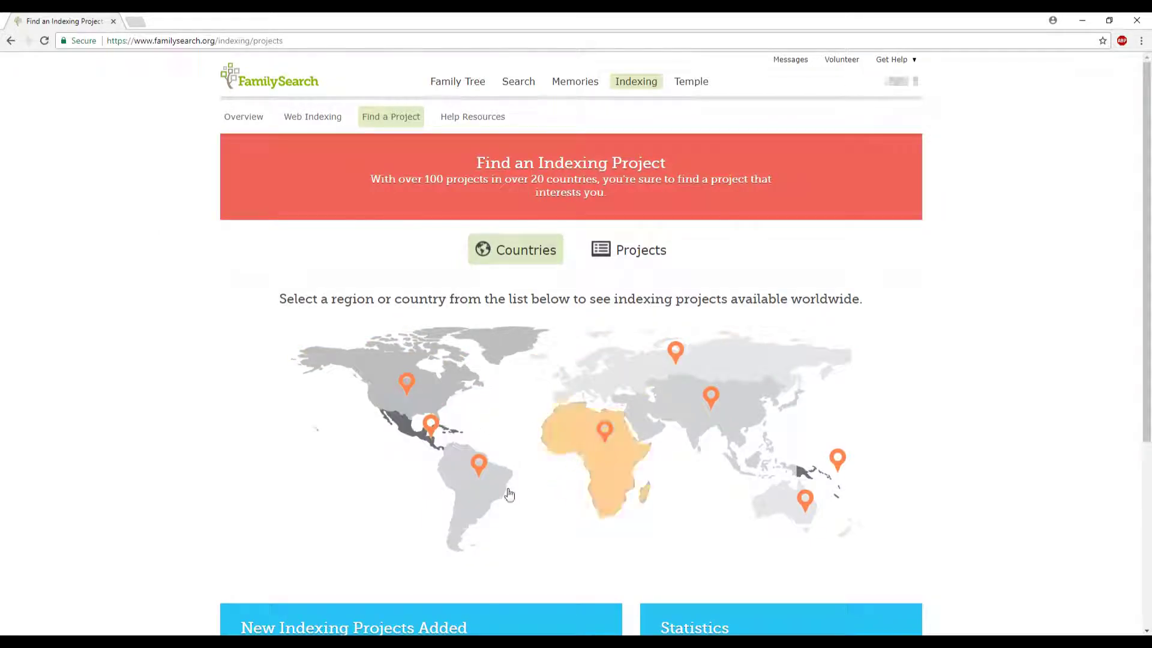
{"action": "left_click", "coordinate": [406, 386]}
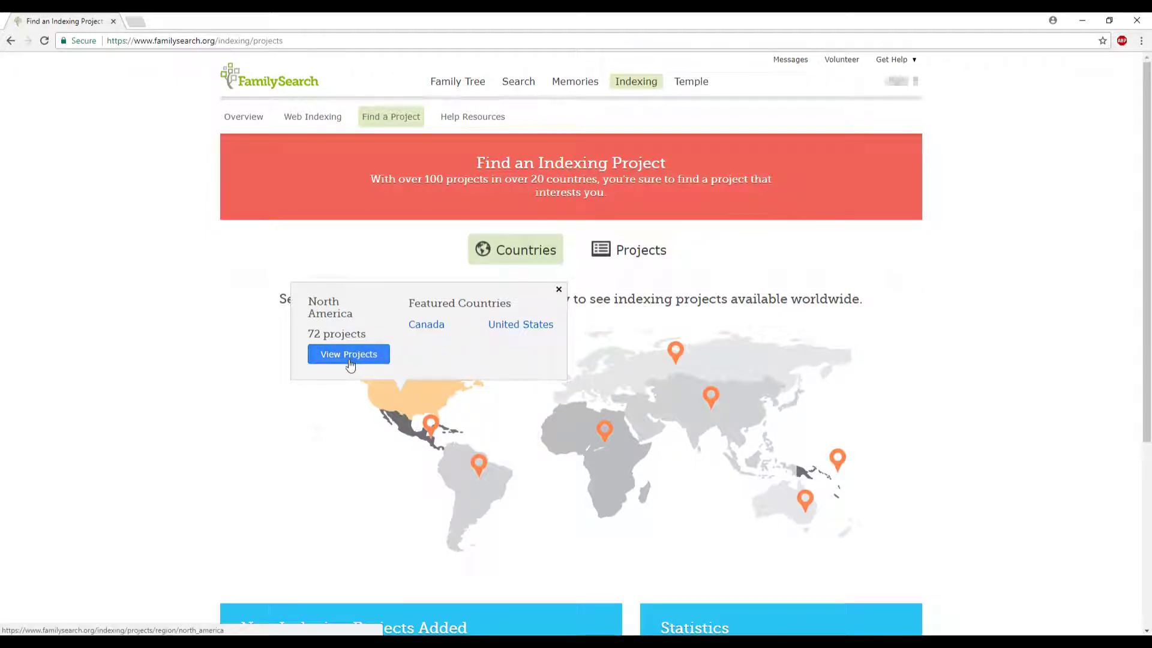
{"action": "left_click", "coordinate": [559, 290]}
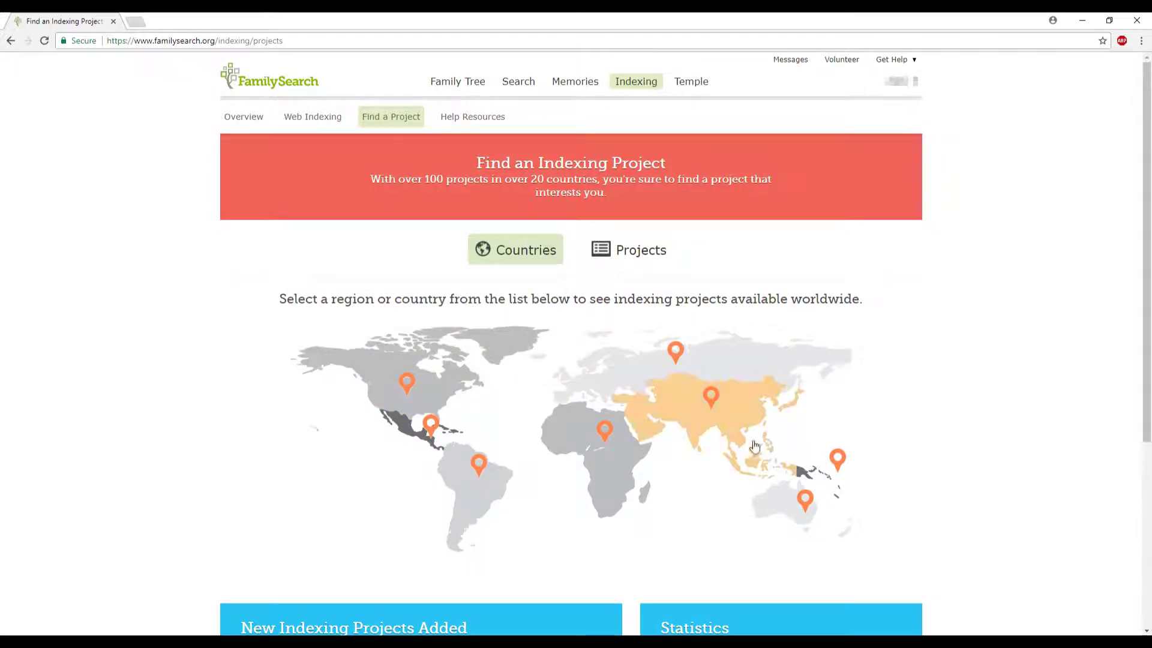
{"action": "left_click", "coordinate": [787, 495]}
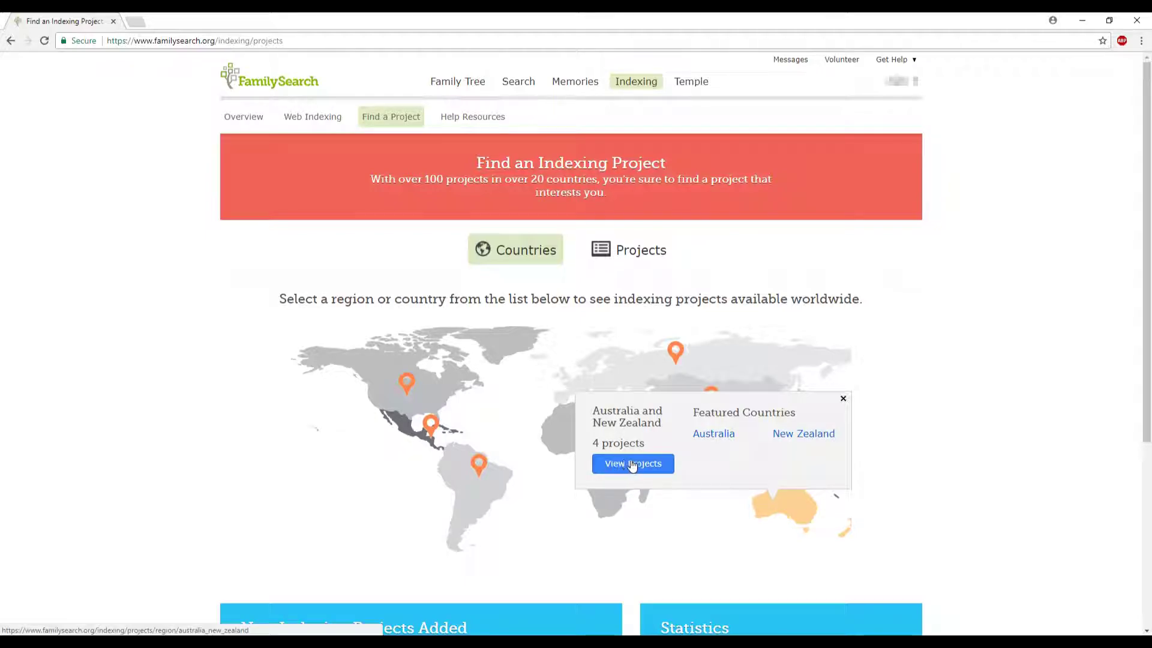
{"action": "left_click", "coordinate": [842, 399]}
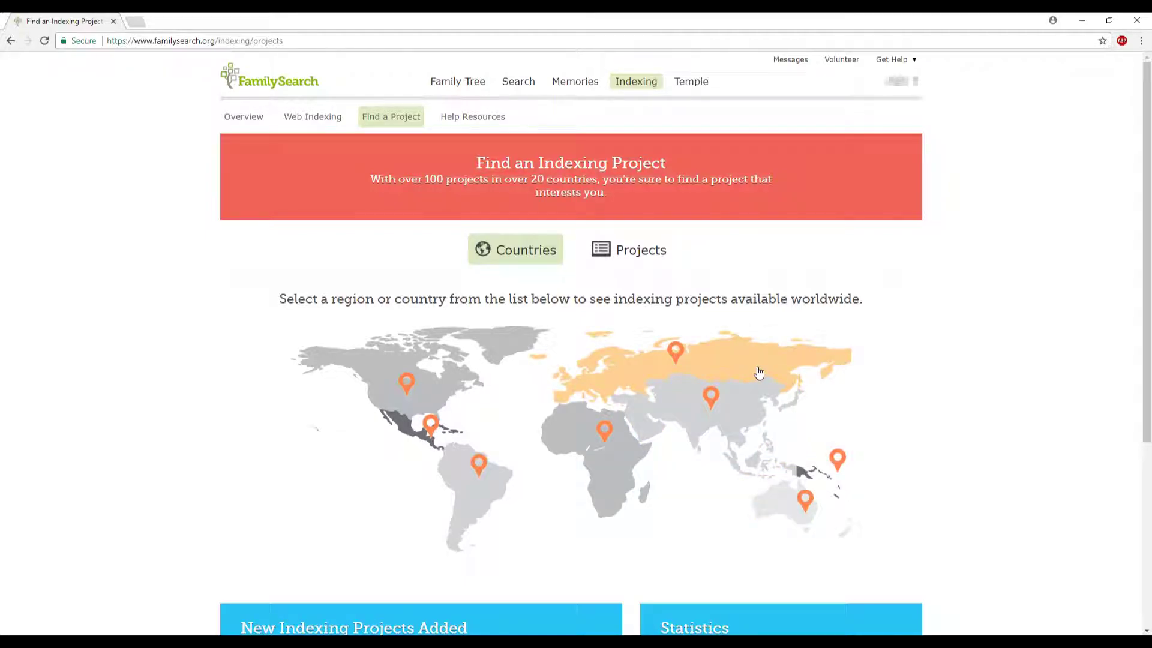
Step: Open Germany's indexing page from the Europe region, review its current projects, and return to the world map
{"action": "left_click", "coordinate": [759, 373]}
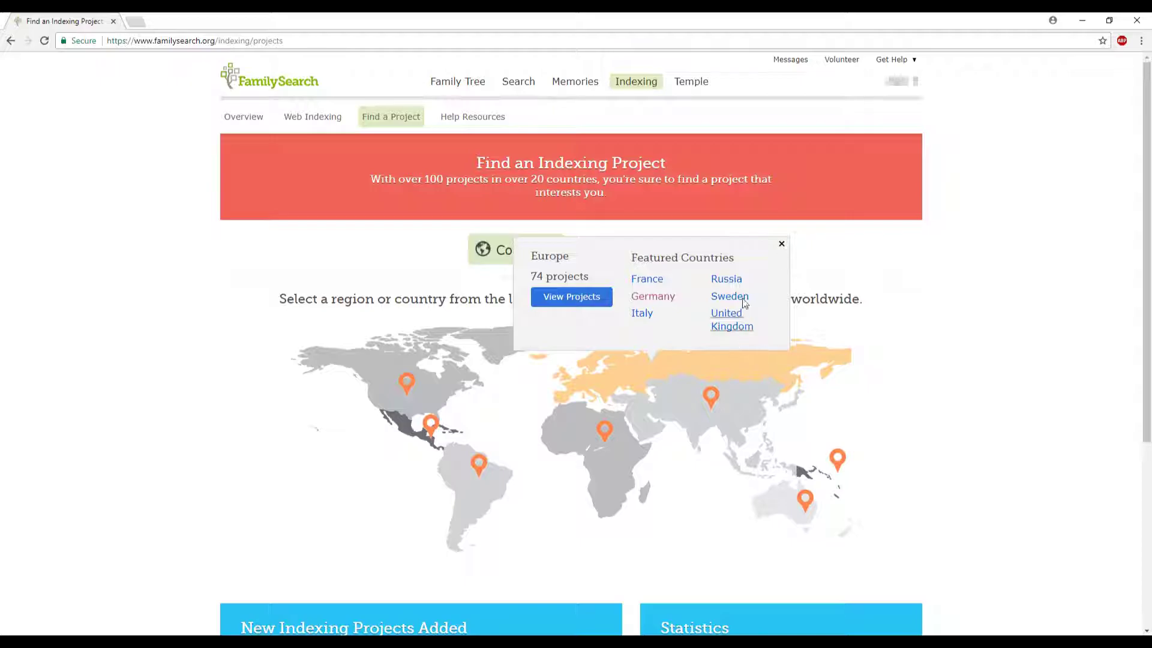
{"action": "left_click", "coordinate": [653, 296]}
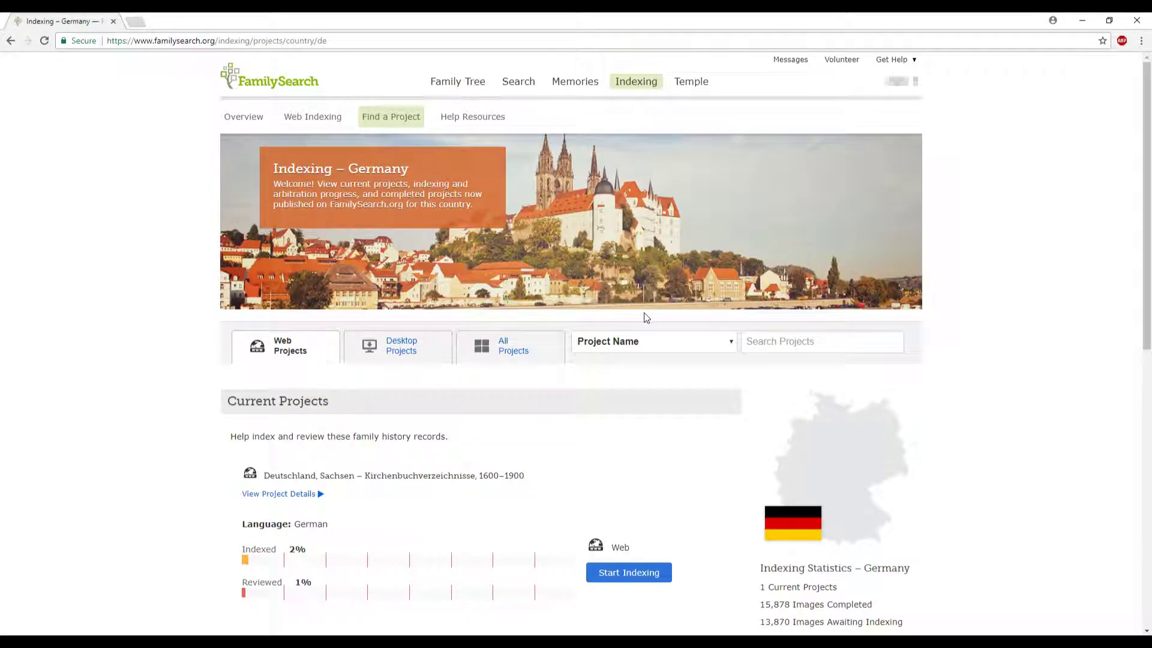
{"action": "scroll", "coordinate": [644, 313], "scroll_direction": "down", "scroll_amount": 7}
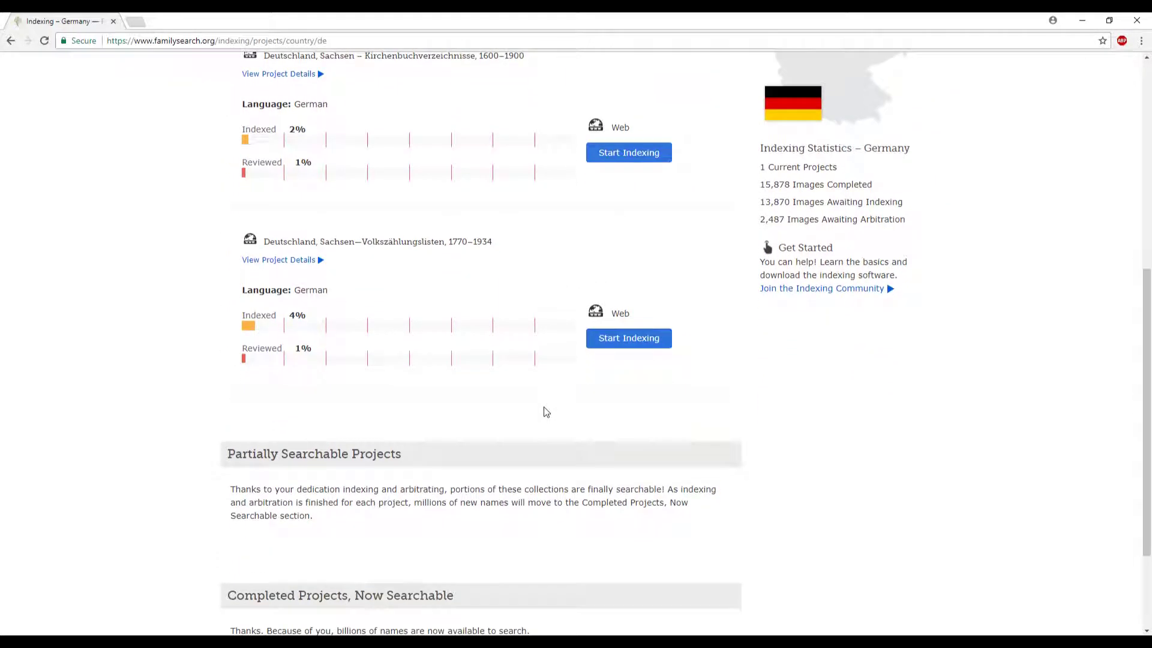
{"action": "scroll", "coordinate": [538, 412], "scroll_direction": "up", "scroll_amount": 1}
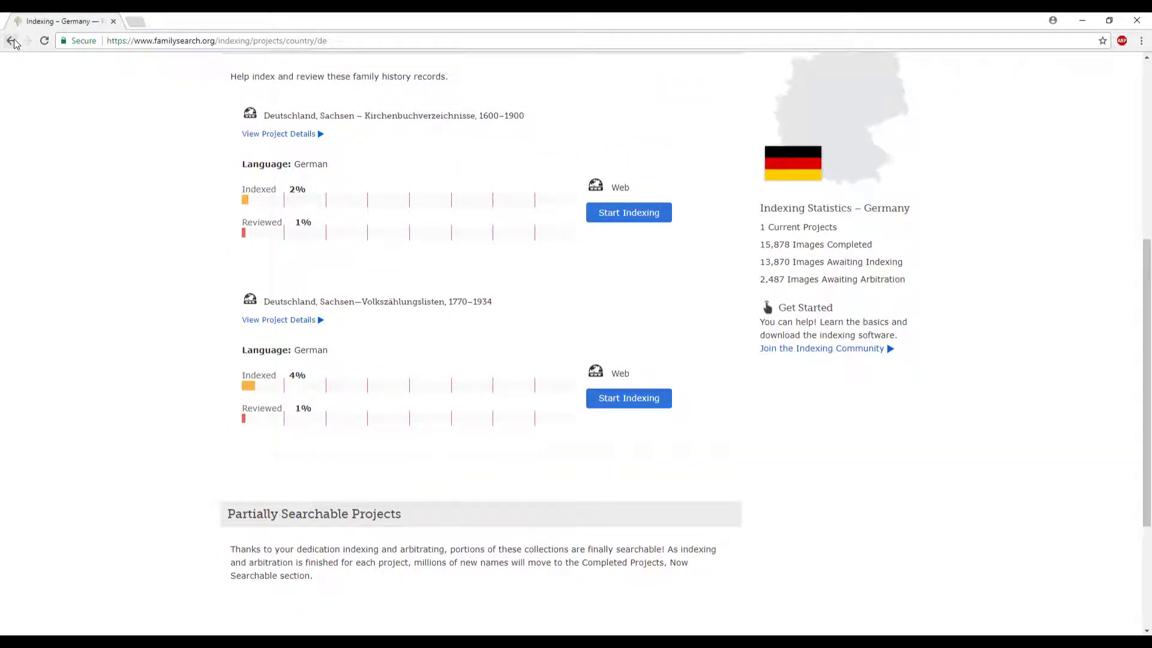
{"action": "left_click", "coordinate": [13, 41]}
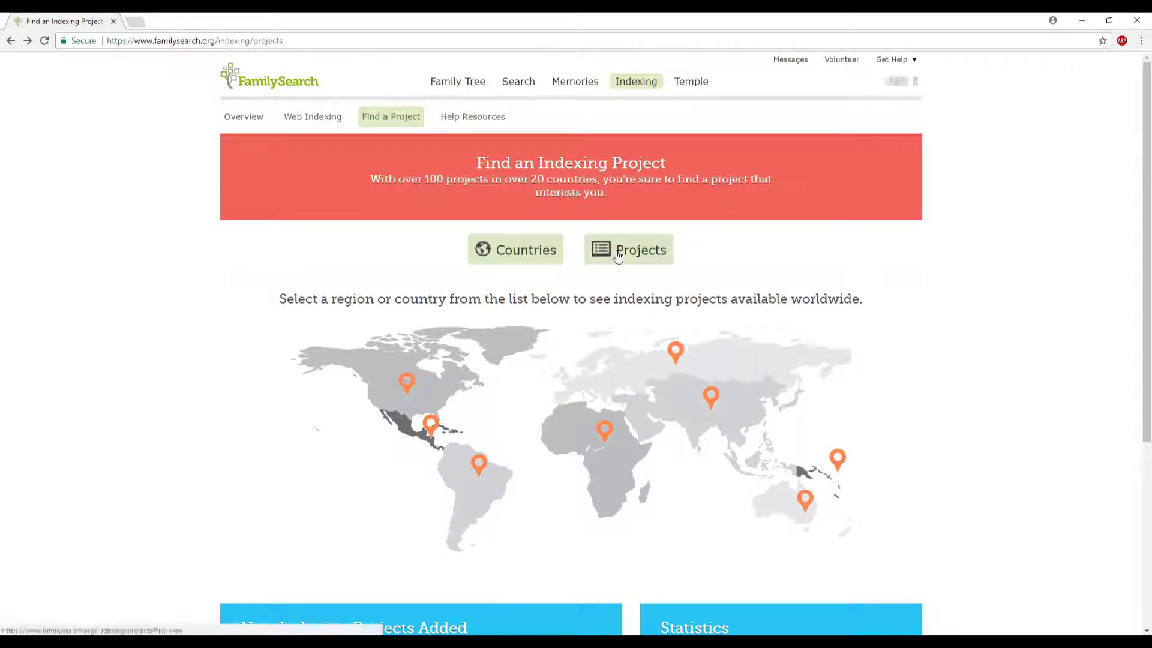
Step: Look over the New Indexing Projects Added and Statistics sections beneath the world map
{"action": "scroll", "coordinate": [643, 369], "scroll_direction": "down", "scroll_amount": 5}
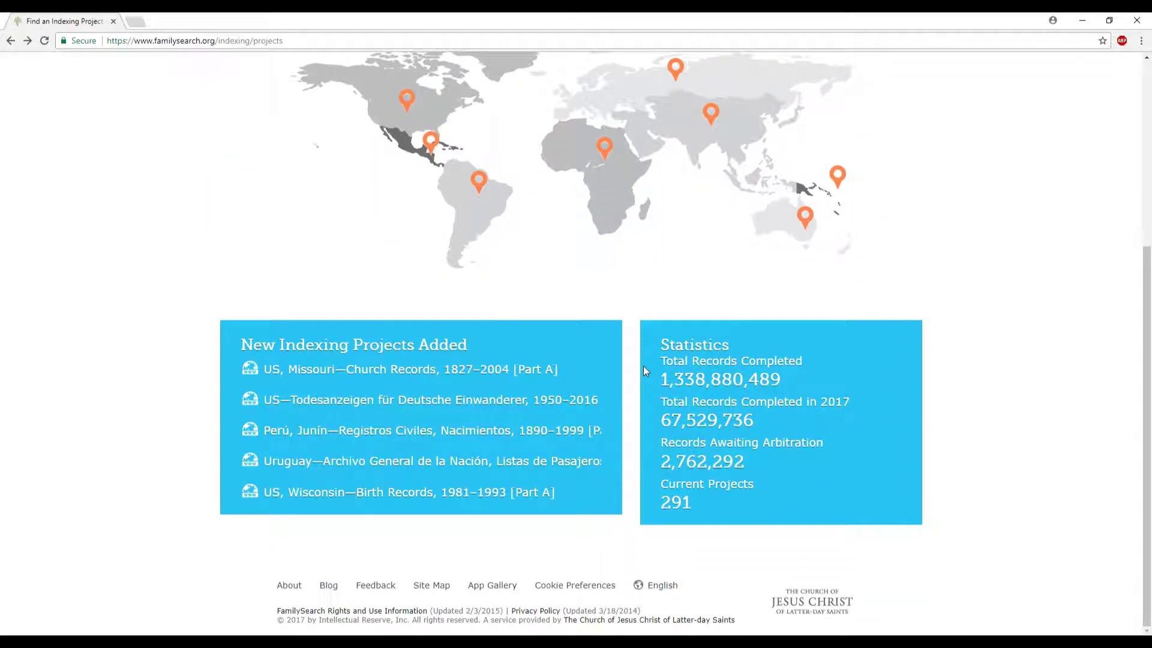
{"action": "scroll", "coordinate": [627, 400], "scroll_direction": "up", "scroll_amount": 4}
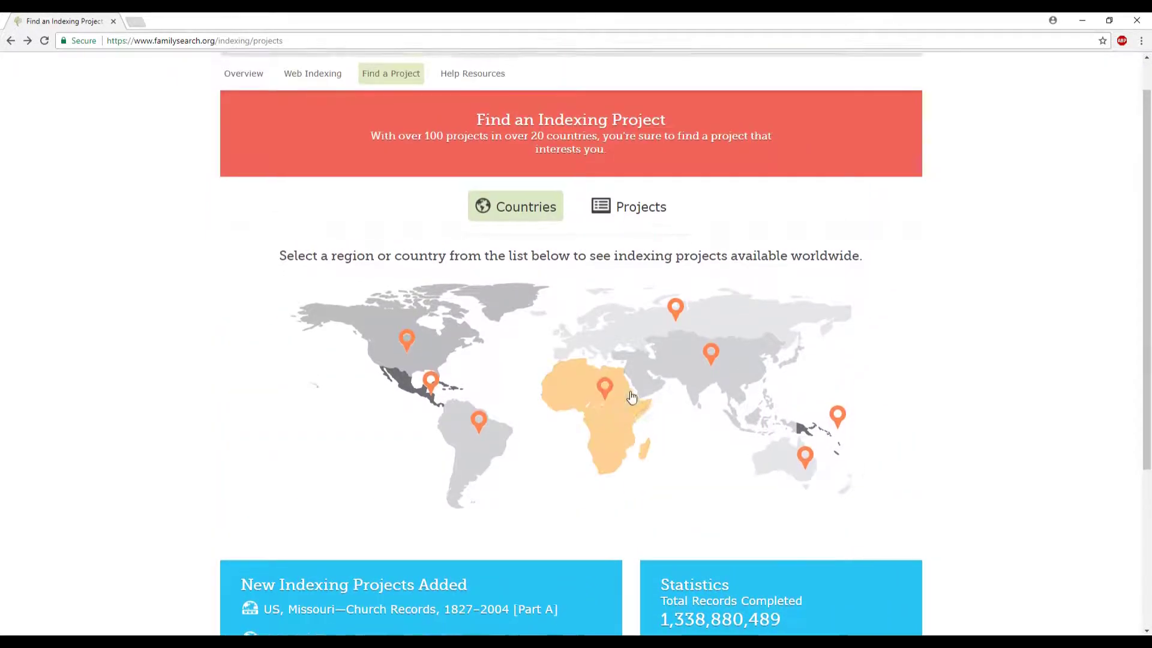
{"action": "scroll", "coordinate": [631, 396], "scroll_direction": "up", "scroll_amount": 1}
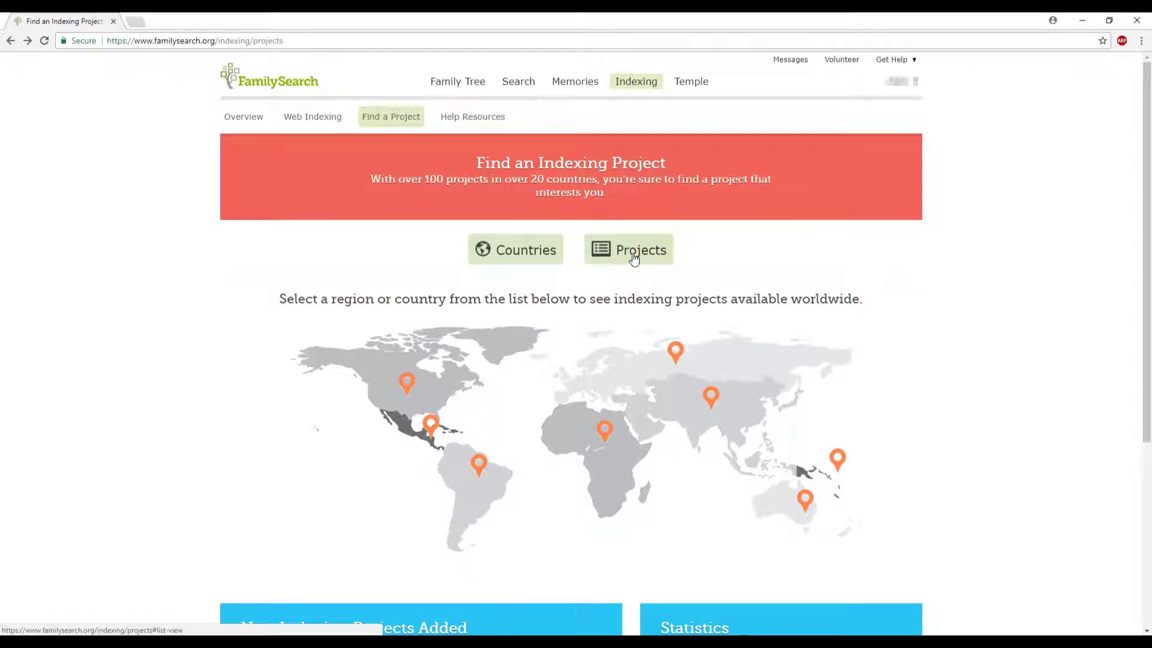
Step: Switch from the map to the project list and browse the desktop projects
{"action": "left_click", "coordinate": [634, 259]}
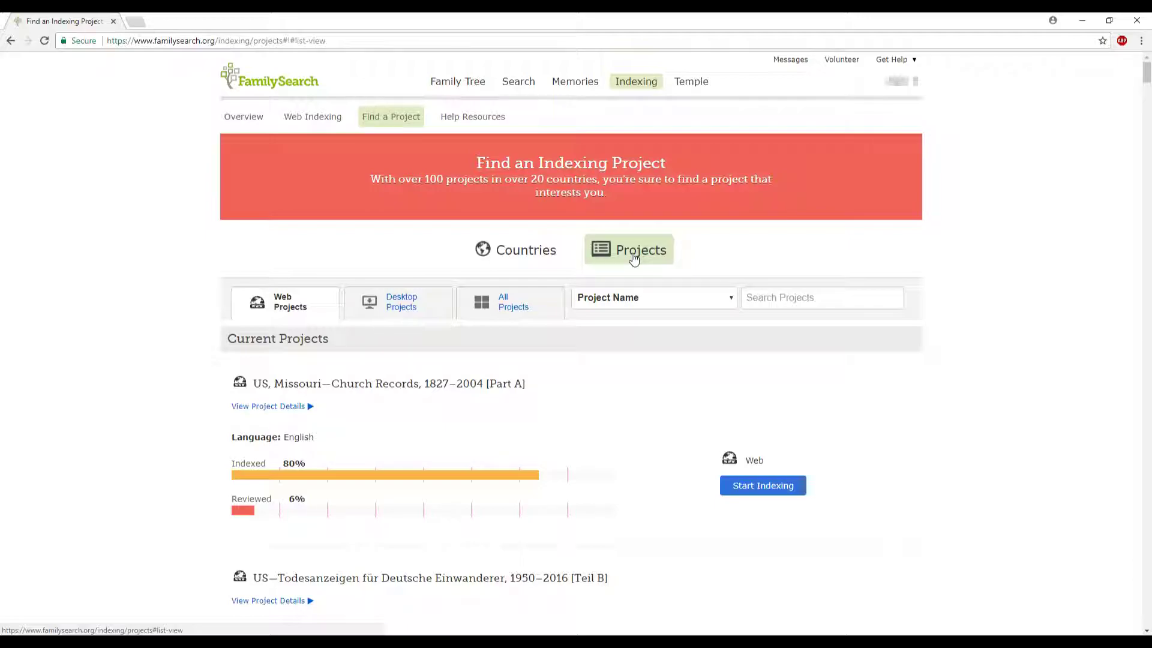
{"action": "scroll", "coordinate": [522, 297], "scroll_direction": "down", "scroll_amount": 1}
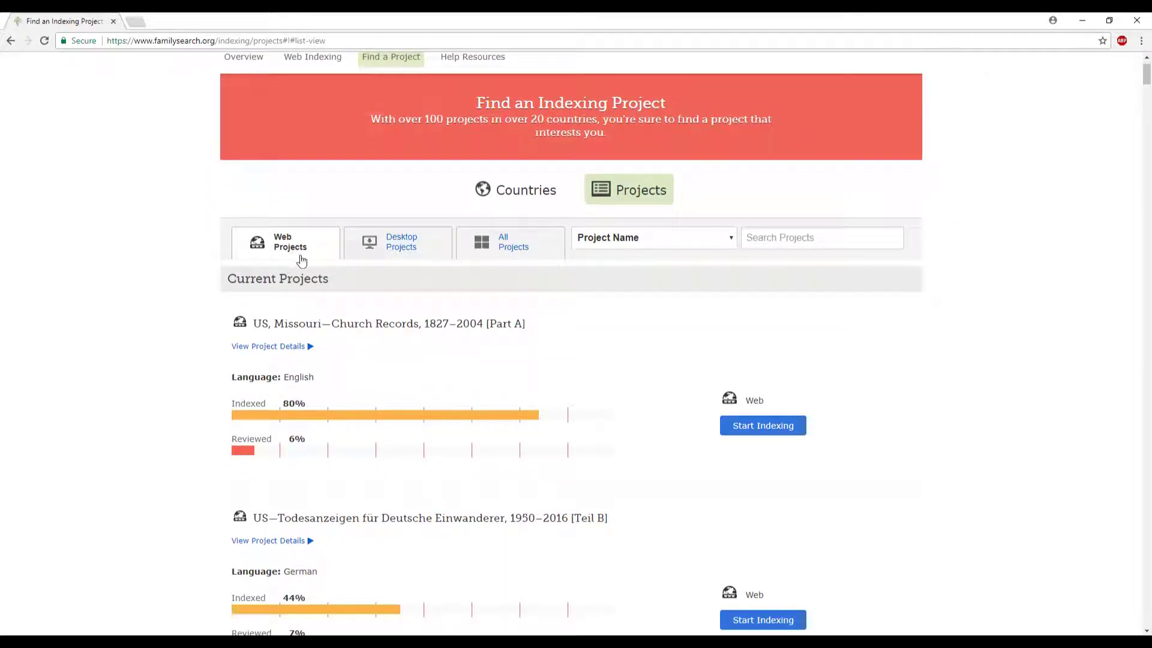
{"action": "left_click", "coordinate": [404, 257]}
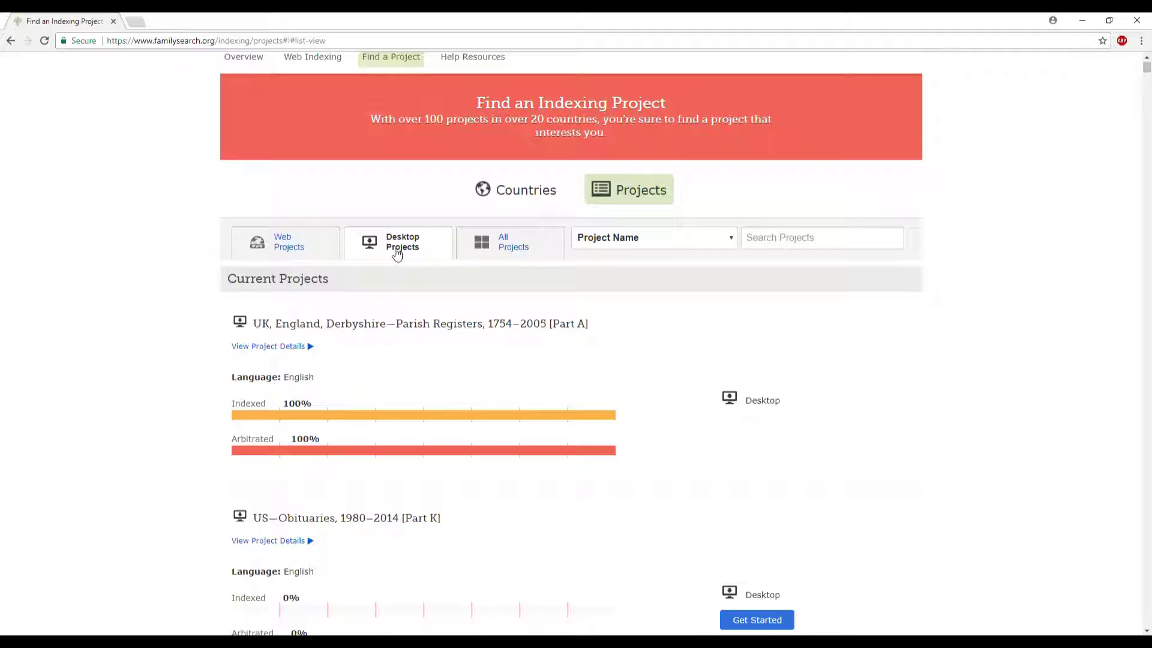
{"action": "scroll", "coordinate": [466, 336], "scroll_direction": "down", "scroll_amount": 2}
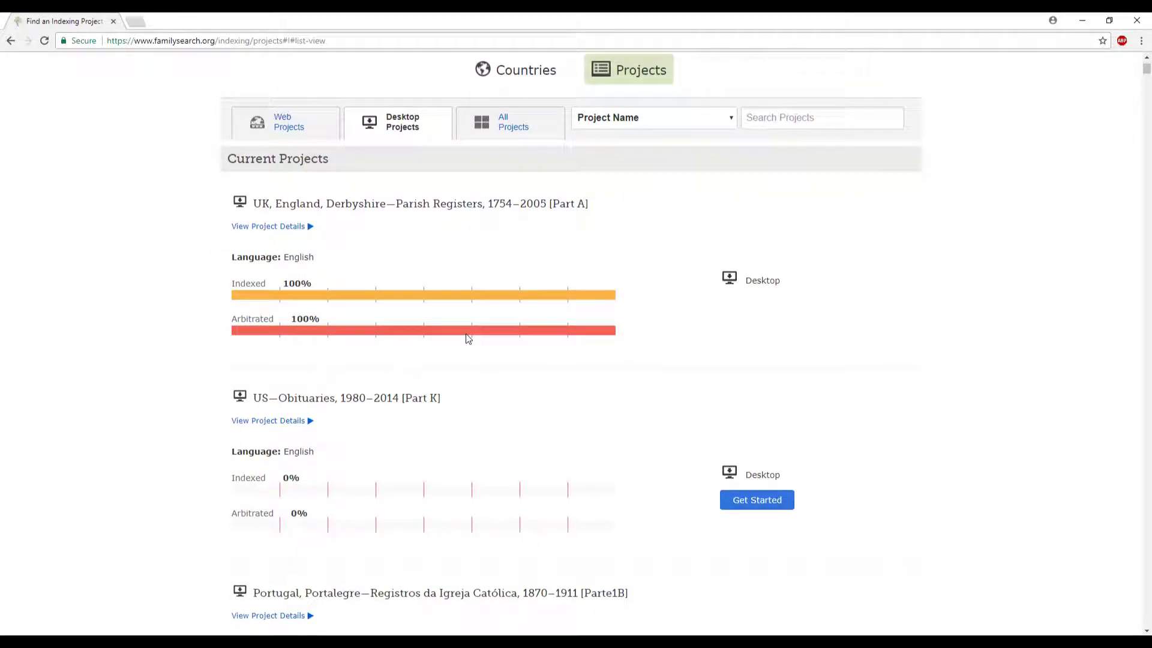
{"action": "scroll", "coordinate": [468, 338], "scroll_direction": "down", "scroll_amount": 3}
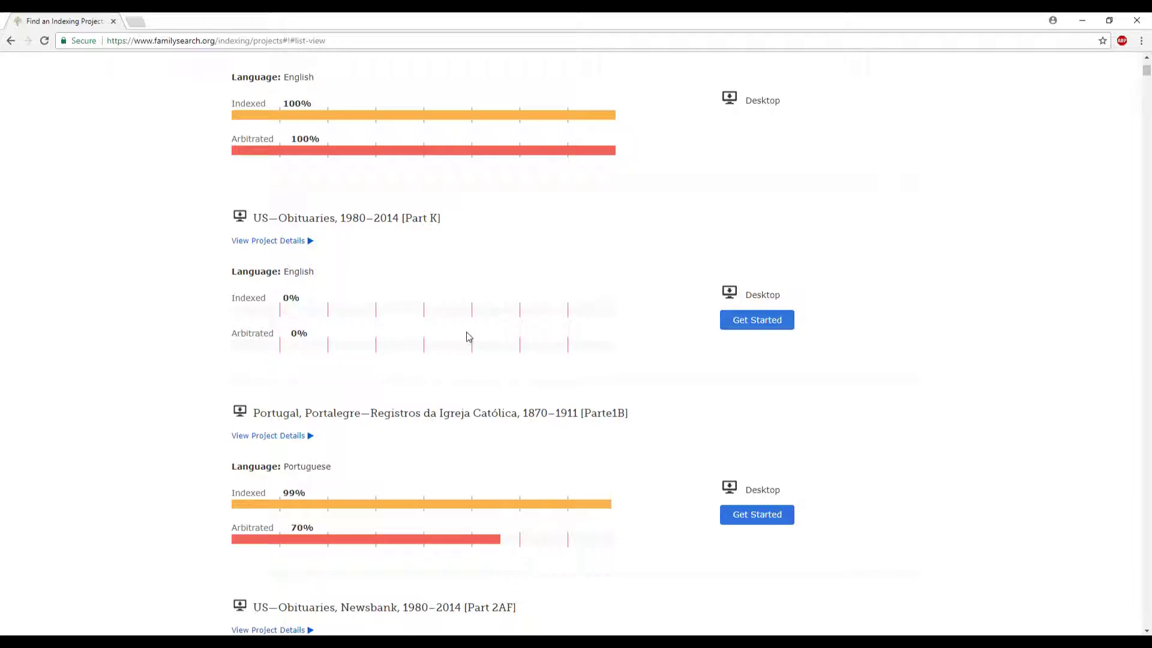
{"action": "scroll", "coordinate": [469, 336], "scroll_direction": "down", "scroll_amount": 5}
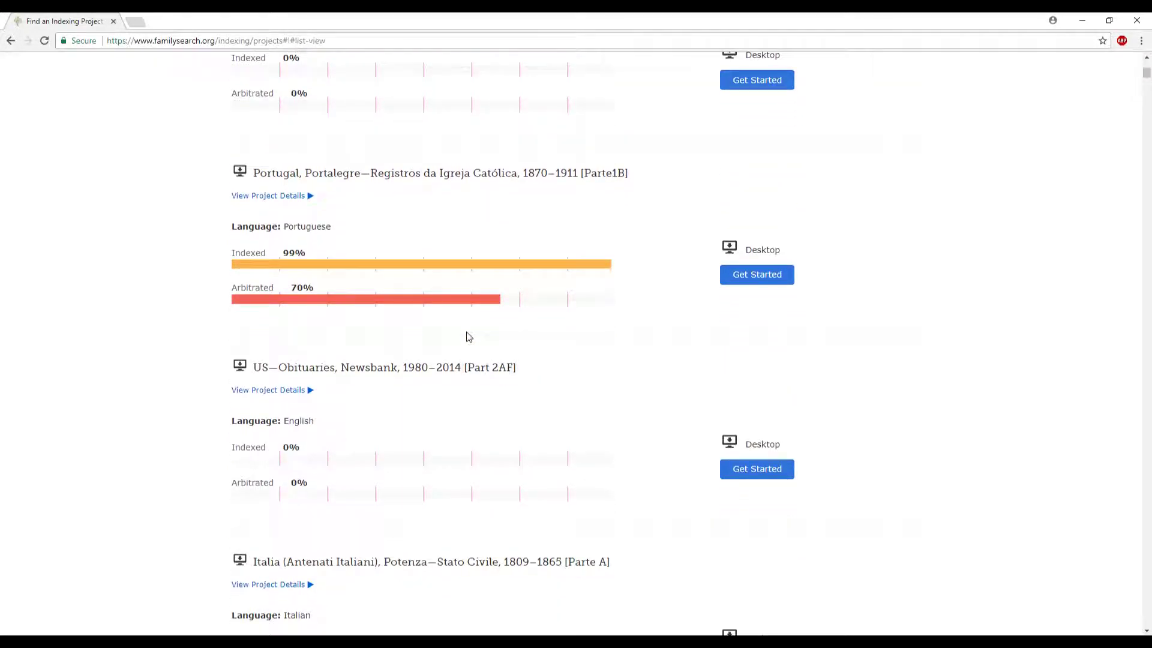
{"action": "scroll", "coordinate": [469, 337], "scroll_direction": "up", "scroll_amount": 10}
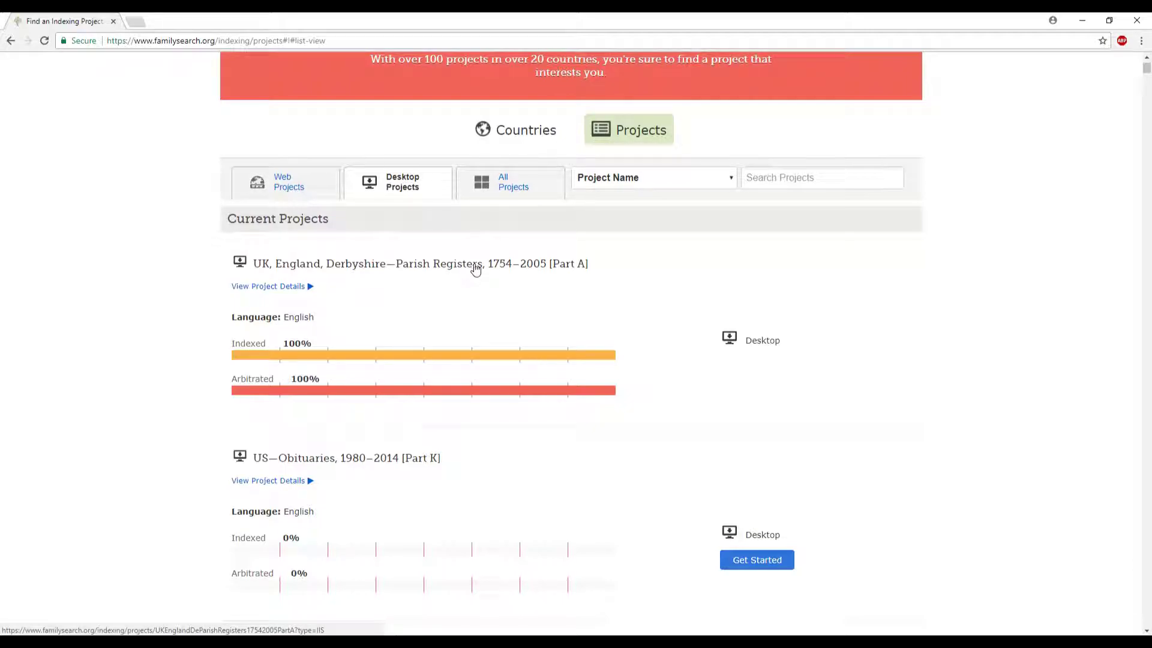
Step: Show all projects and filter them by Project Language, choosing English
{"action": "left_click", "coordinate": [508, 191]}
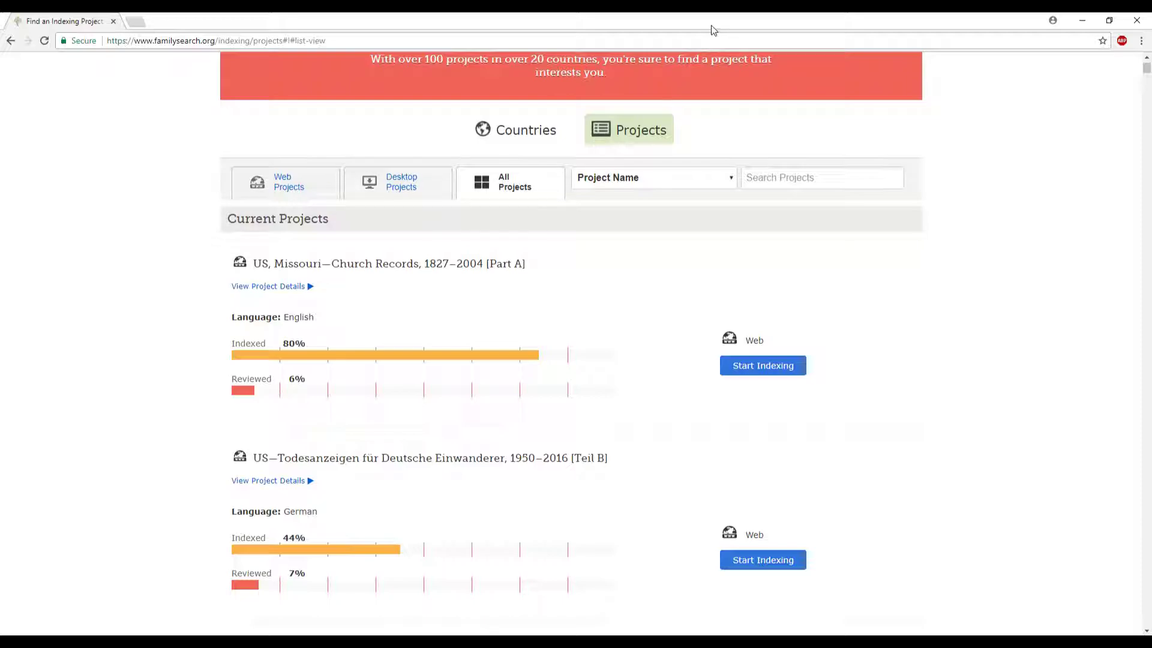
{"action": "left_click", "coordinate": [691, 181]}
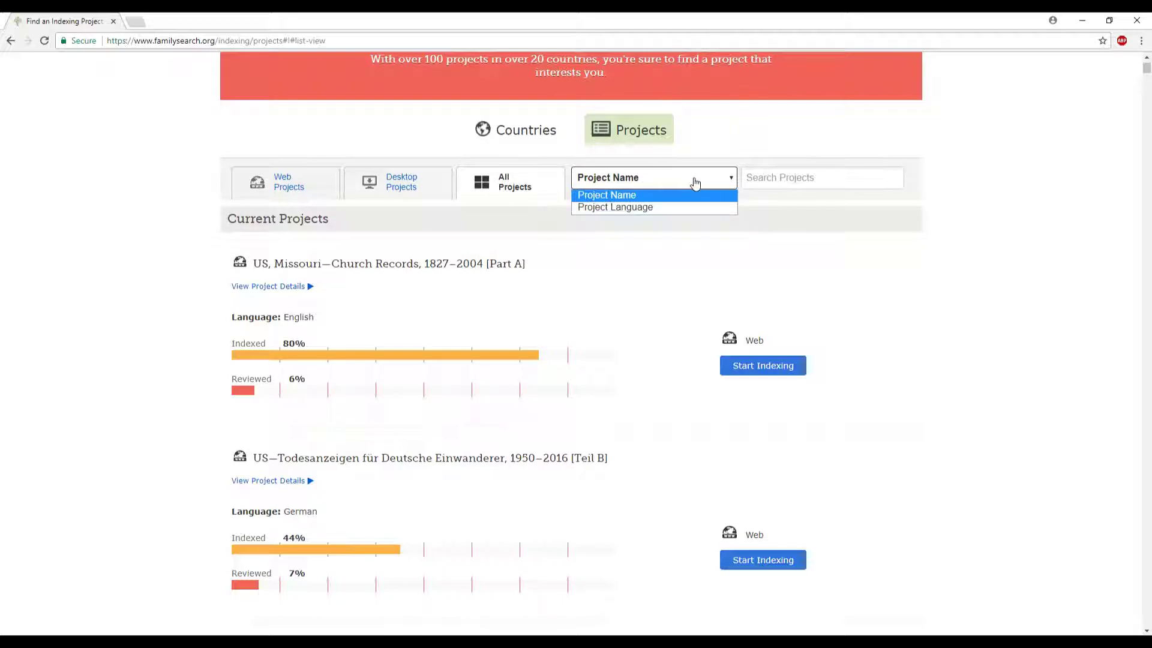
{"action": "left_click", "coordinate": [645, 207]}
{"action": "left_click", "coordinate": [646, 210]}
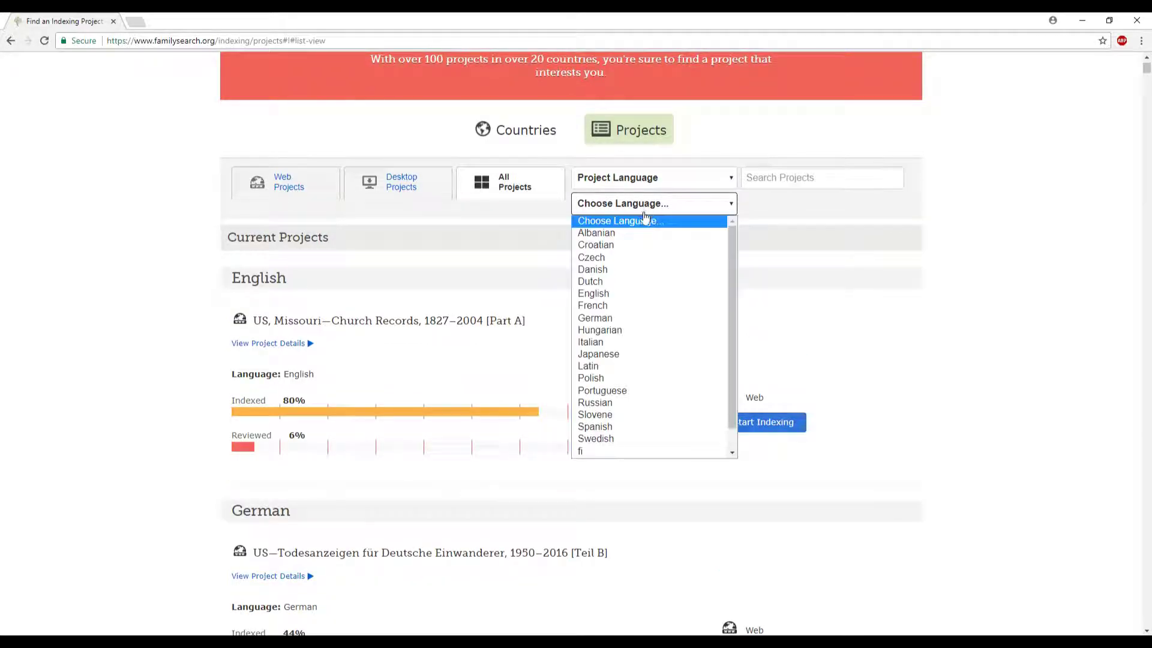
{"action": "key", "text": "e"}
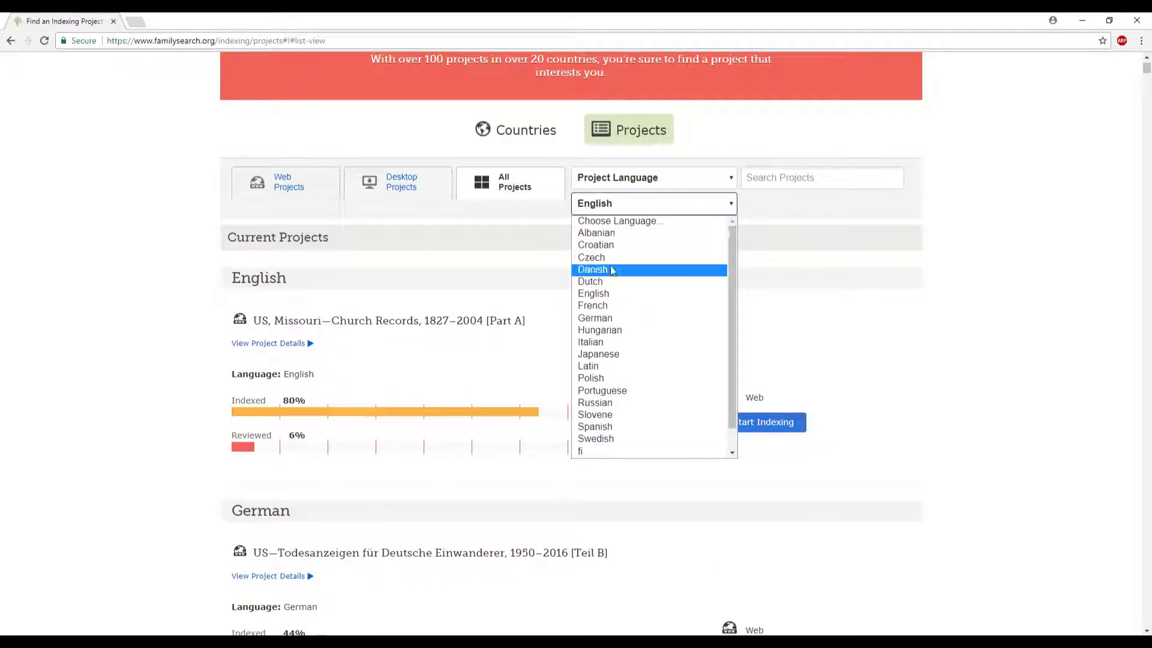
{"action": "left_click", "coordinate": [614, 292]}
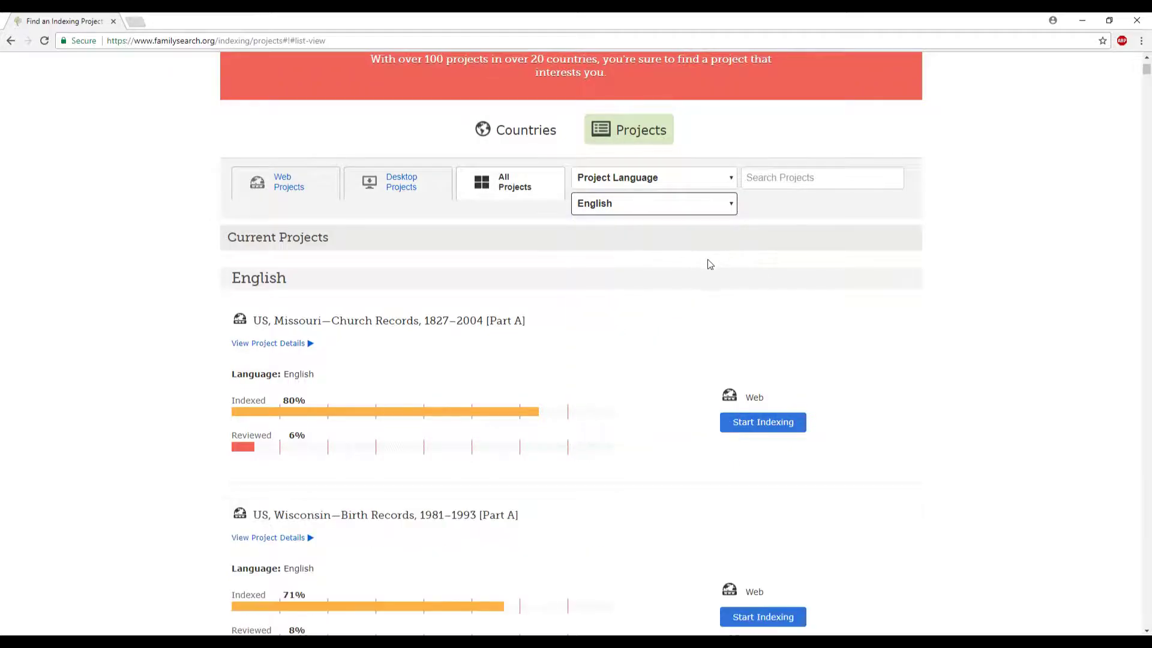
Step: Search all projects for "census", clear the search, and show the English-language web projects
{"action": "left_click", "coordinate": [776, 178]}
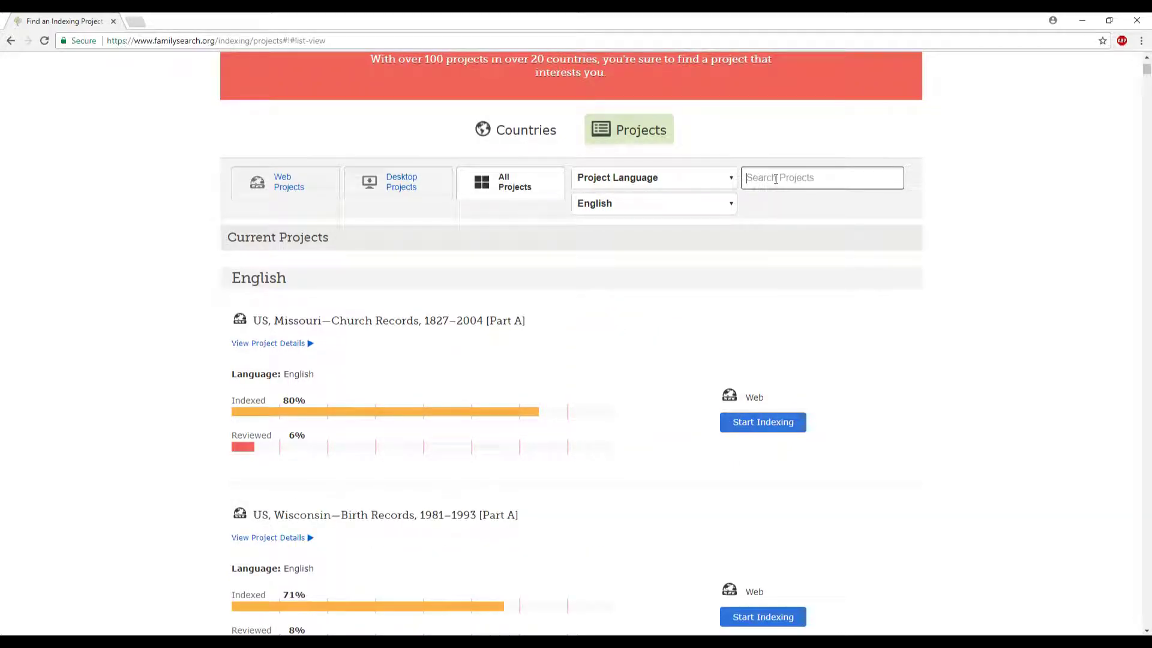
{"action": "type", "text": "census"}
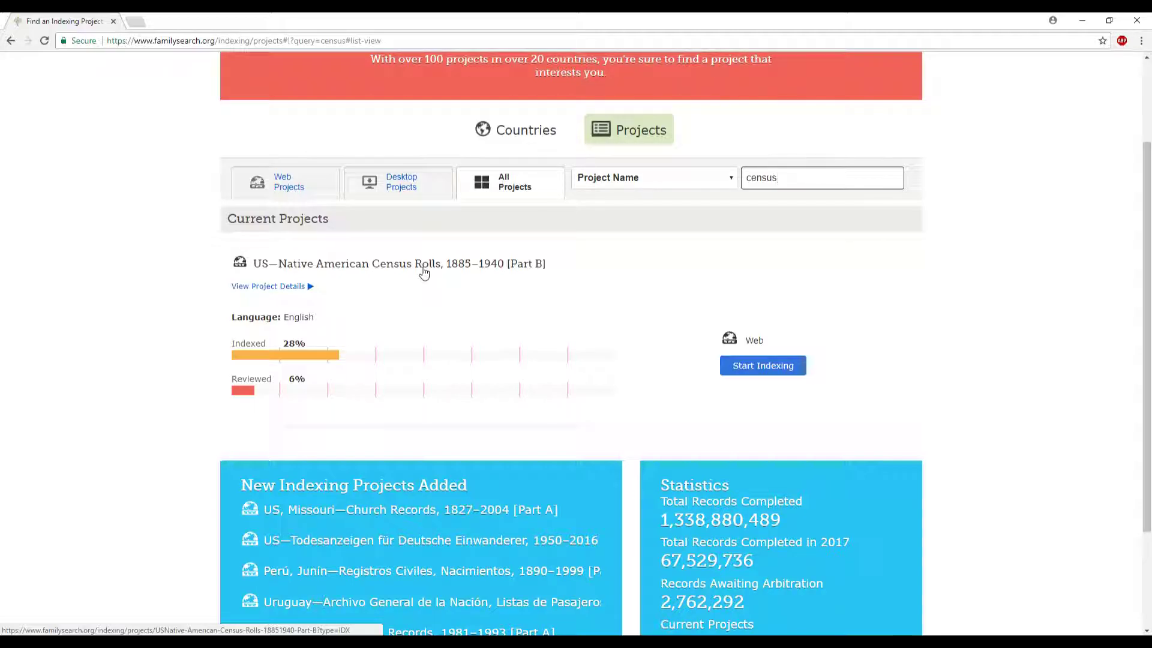
{"action": "key", "text": "BackSpace"}
{"action": "key", "text": "BackSpace"}
{"action": "key", "text": "BackSpace"}
{"action": "key", "text": "BackSpace"}
{"action": "key", "text": "BackSpace"}
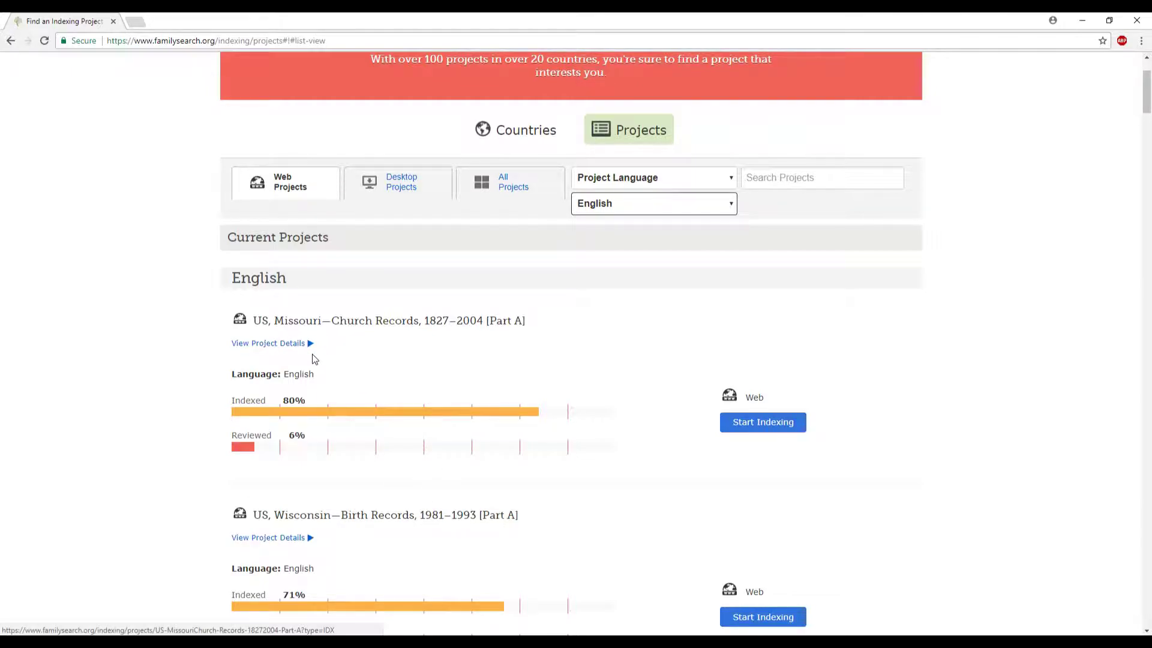
Step: View the details of the US—Freedmen's Bureau, Ration Reports and Related Records, 1865–1872 [Part A] project and return to the project list
{"action": "scroll", "coordinate": [327, 363], "scroll_direction": "down", "scroll_amount": 8}
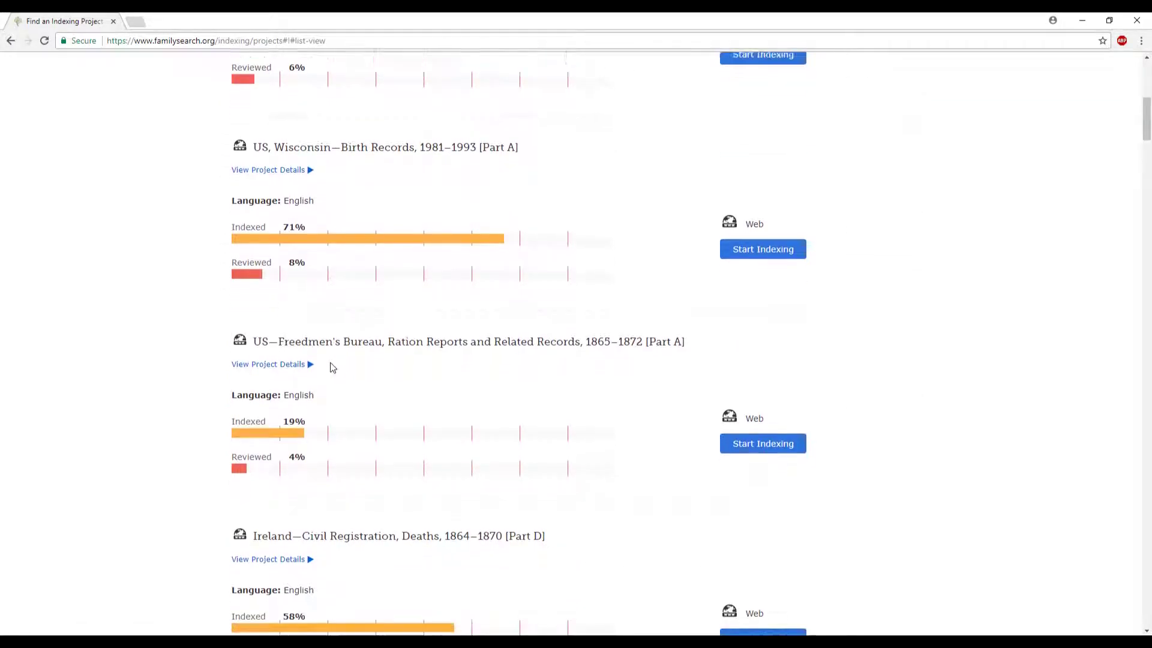
{"action": "scroll", "coordinate": [332, 364], "scroll_direction": "down", "scroll_amount": 1}
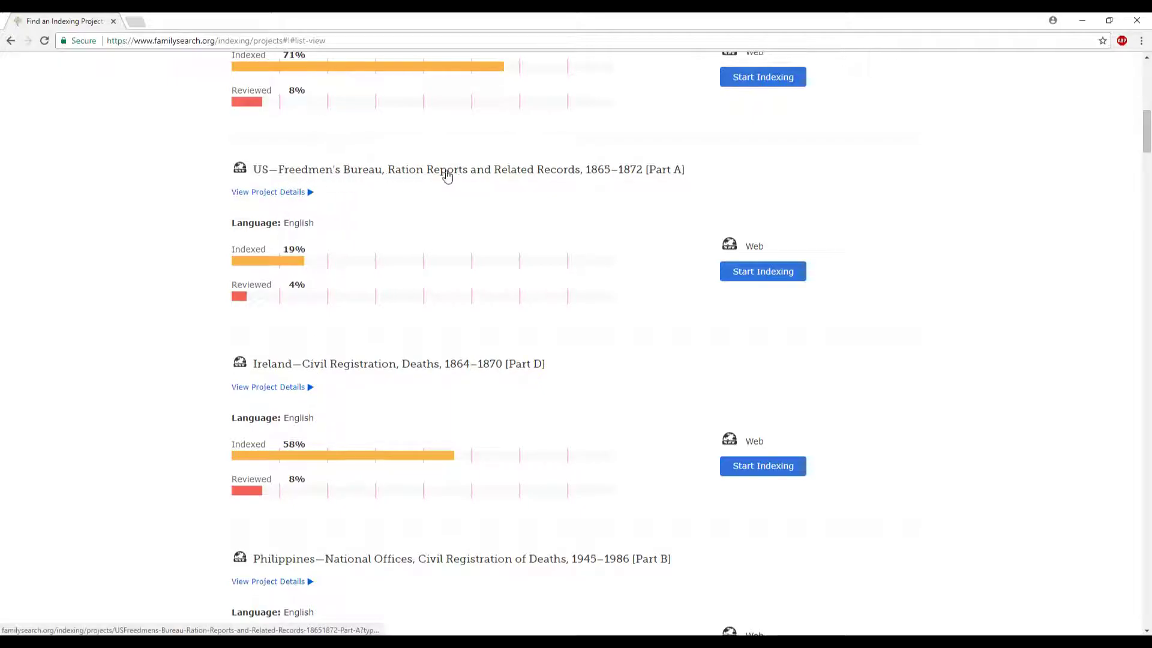
{"action": "left_click", "coordinate": [292, 194]}
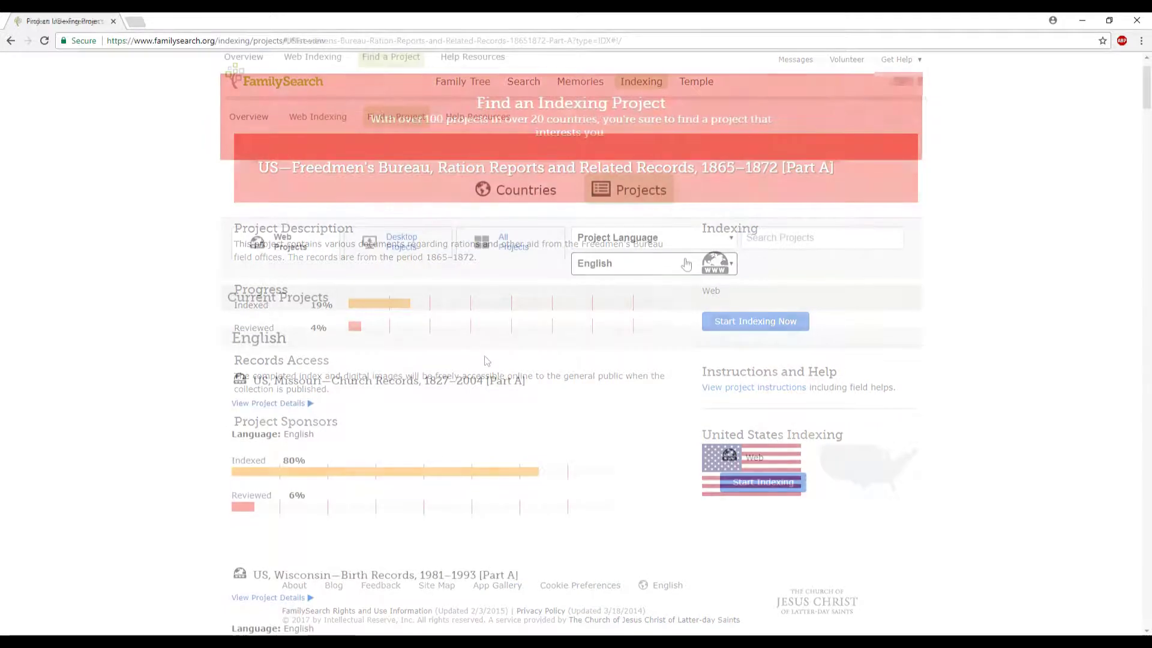
{"action": "scroll", "coordinate": [685, 264], "scroll_direction": "down", "scroll_amount": 2}
{"action": "scroll", "coordinate": [686, 267], "scroll_direction": "up", "scroll_amount": 3}
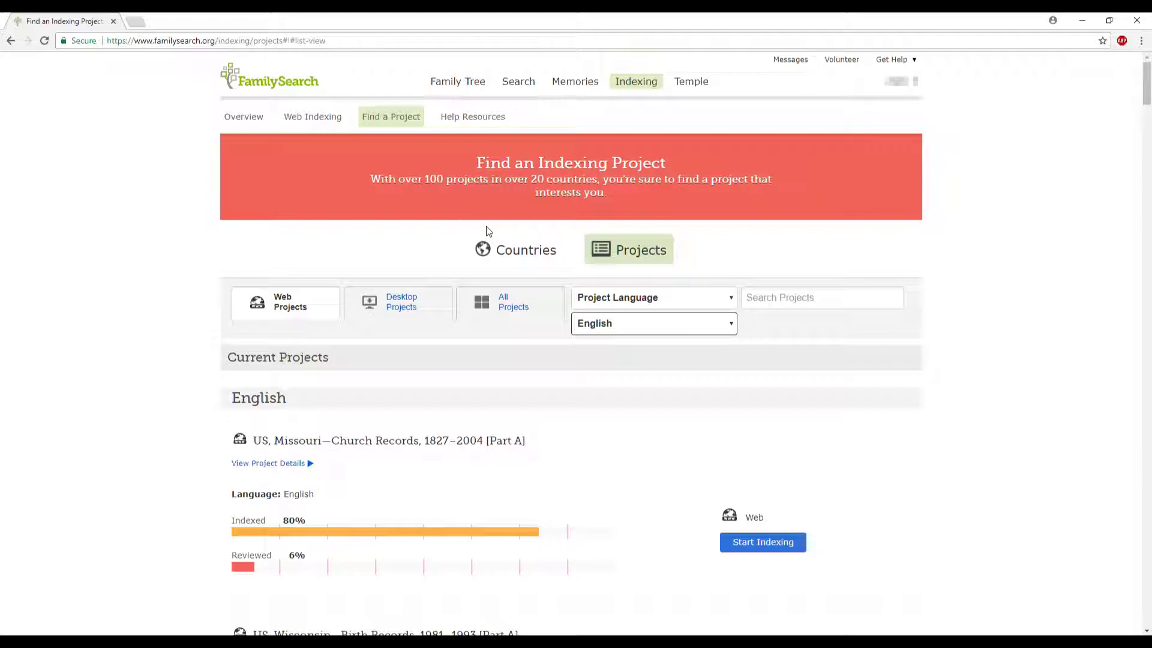
Step: Browse the list of current English-language web indexing projects
{"action": "scroll", "coordinate": [483, 246], "scroll_direction": "down", "scroll_amount": 4}
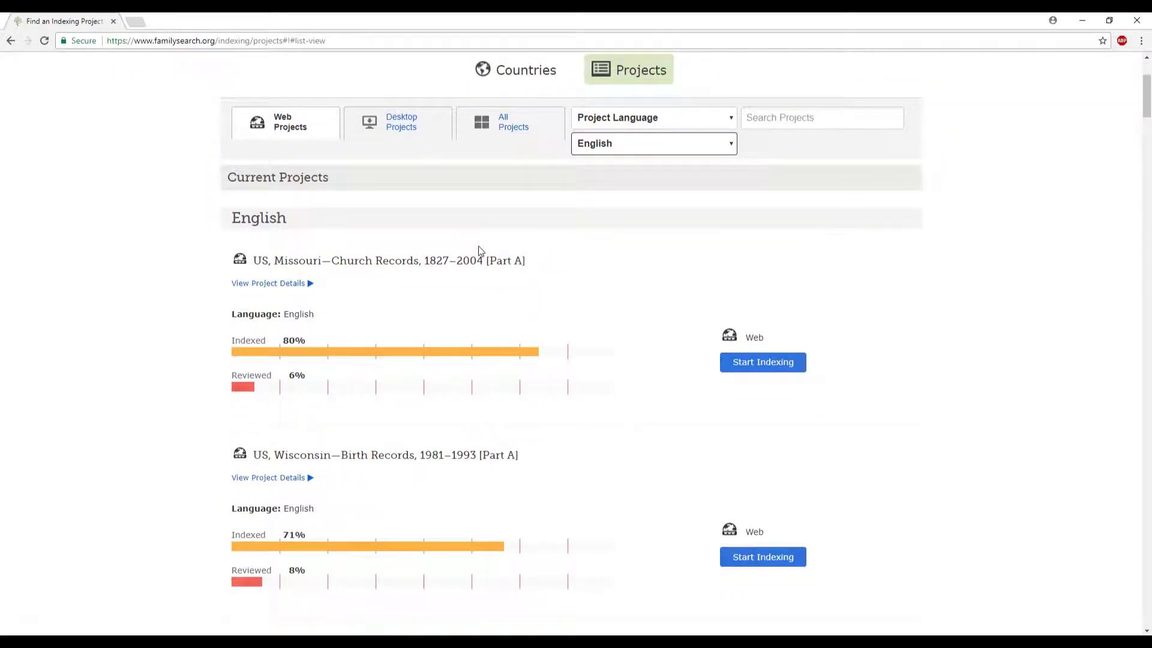
{"action": "scroll", "coordinate": [543, 269], "scroll_direction": "down", "scroll_amount": 2}
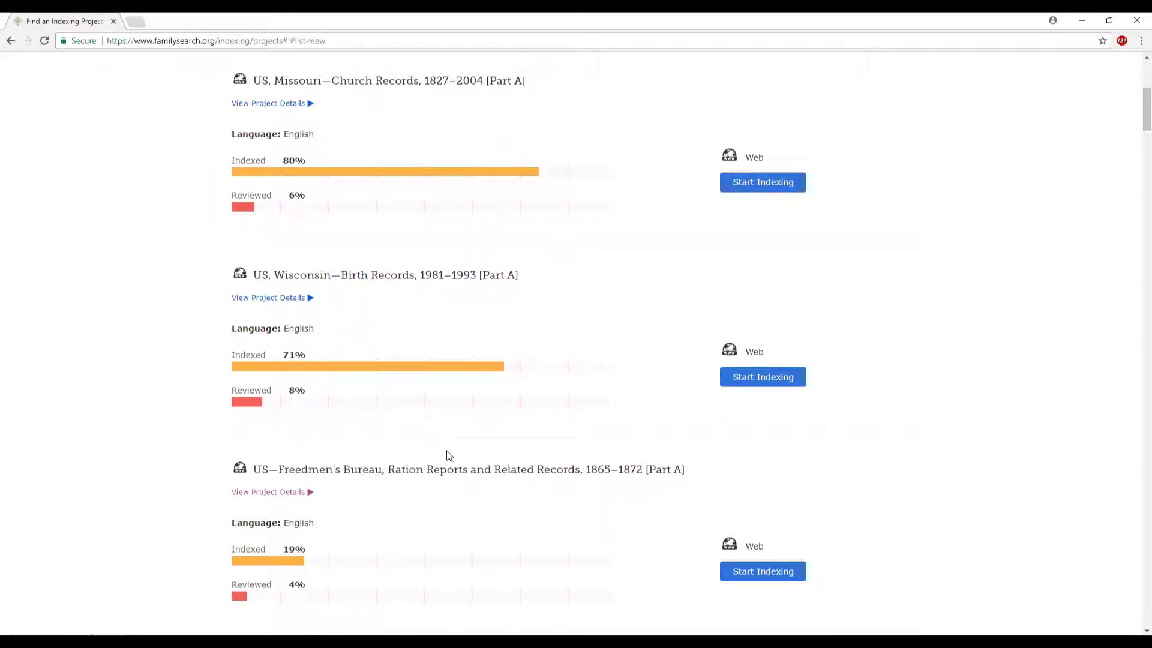
{"action": "scroll", "coordinate": [458, 450], "scroll_direction": "down", "scroll_amount": 3}
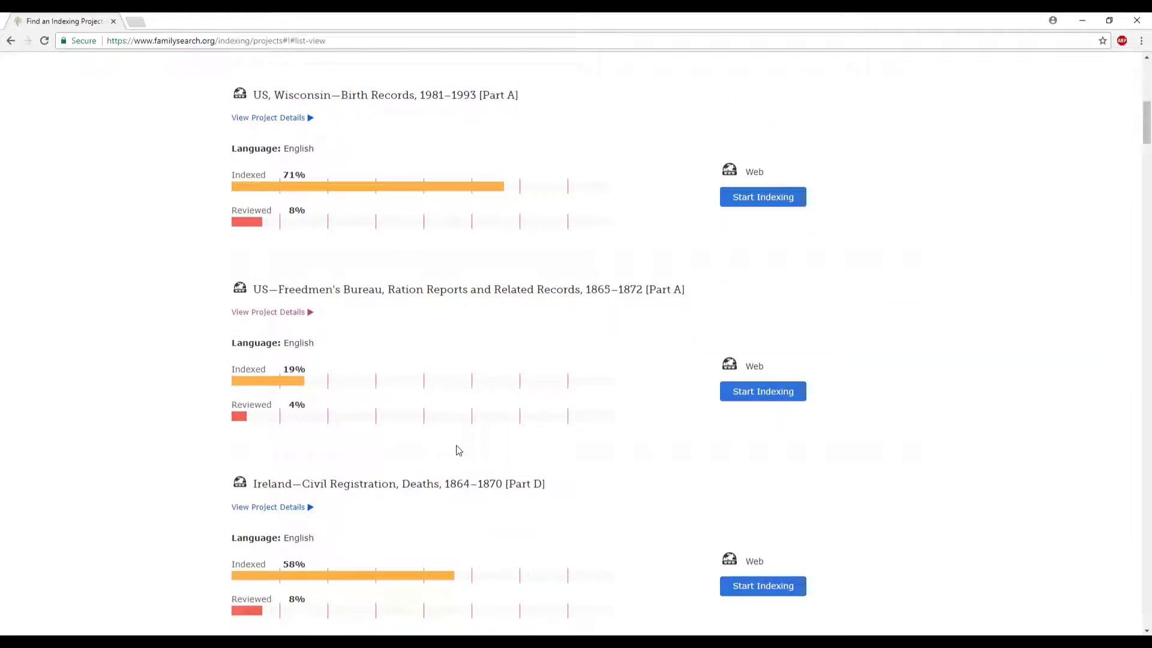
{"action": "scroll", "coordinate": [458, 450], "scroll_direction": "up", "scroll_amount": 6}
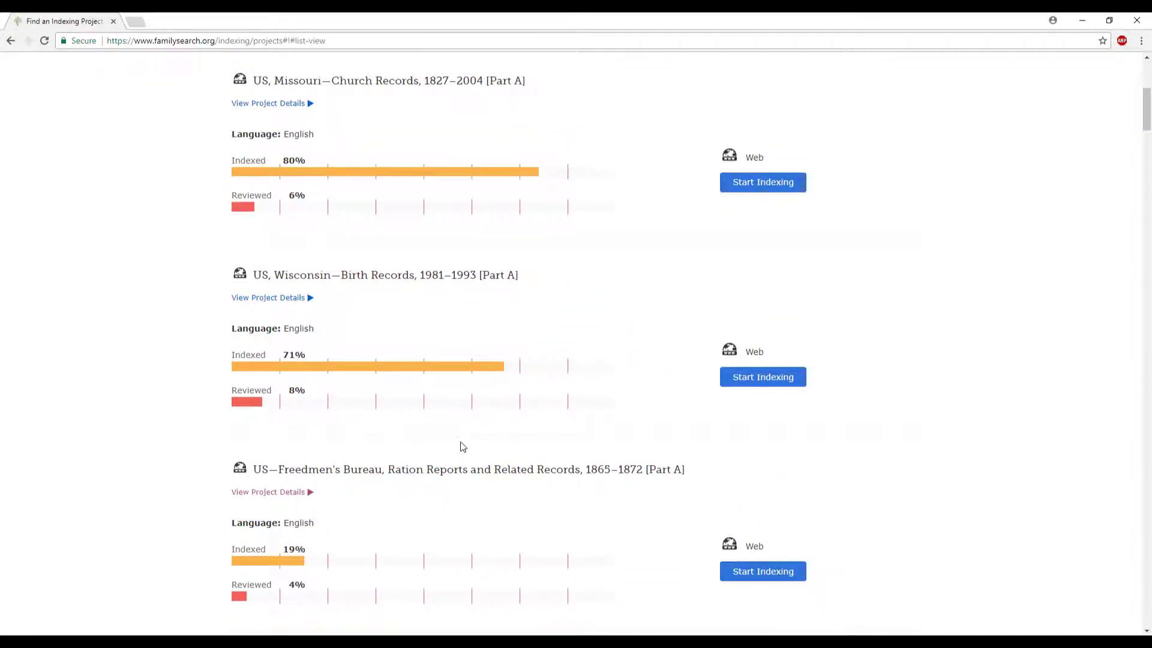
{"action": "scroll", "coordinate": [384, 117], "scroll_direction": "up", "scroll_amount": 3}
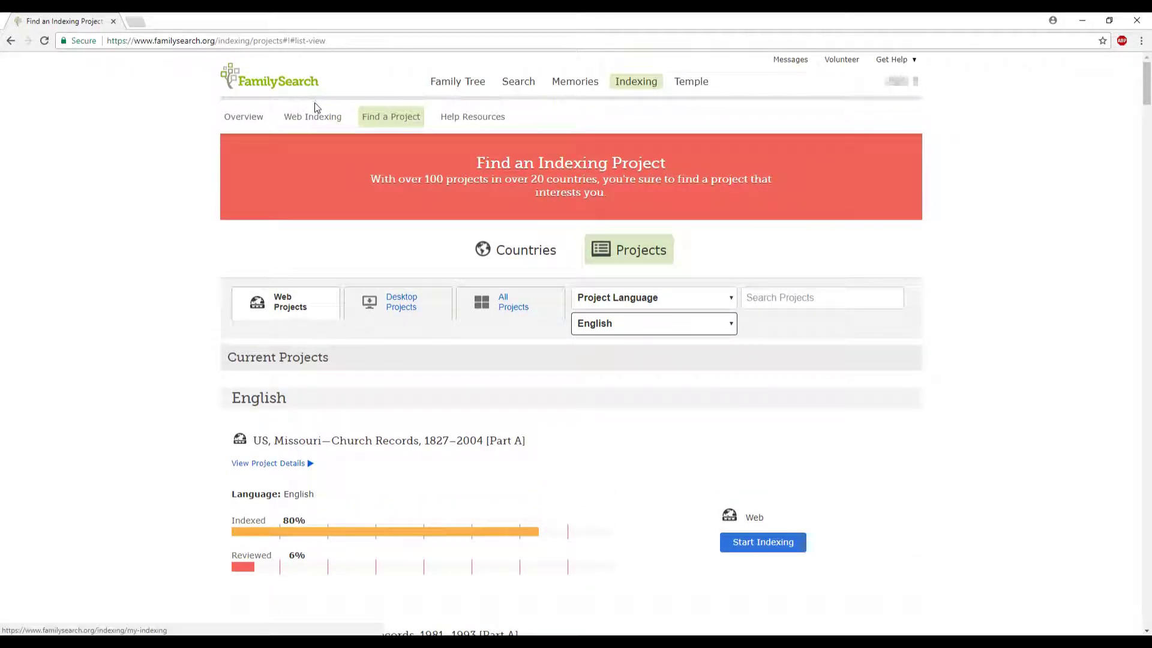
Step: Start indexing the US, Wisconsin—Birth Records, 1981–1993 [Part A] project, read its privacy notice, and back out without agreeing
{"action": "scroll", "coordinate": [653, 417], "scroll_direction": "down", "scroll_amount": 2}
{"action": "scroll", "coordinate": [653, 417], "scroll_direction": "down", "scroll_amount": 2}
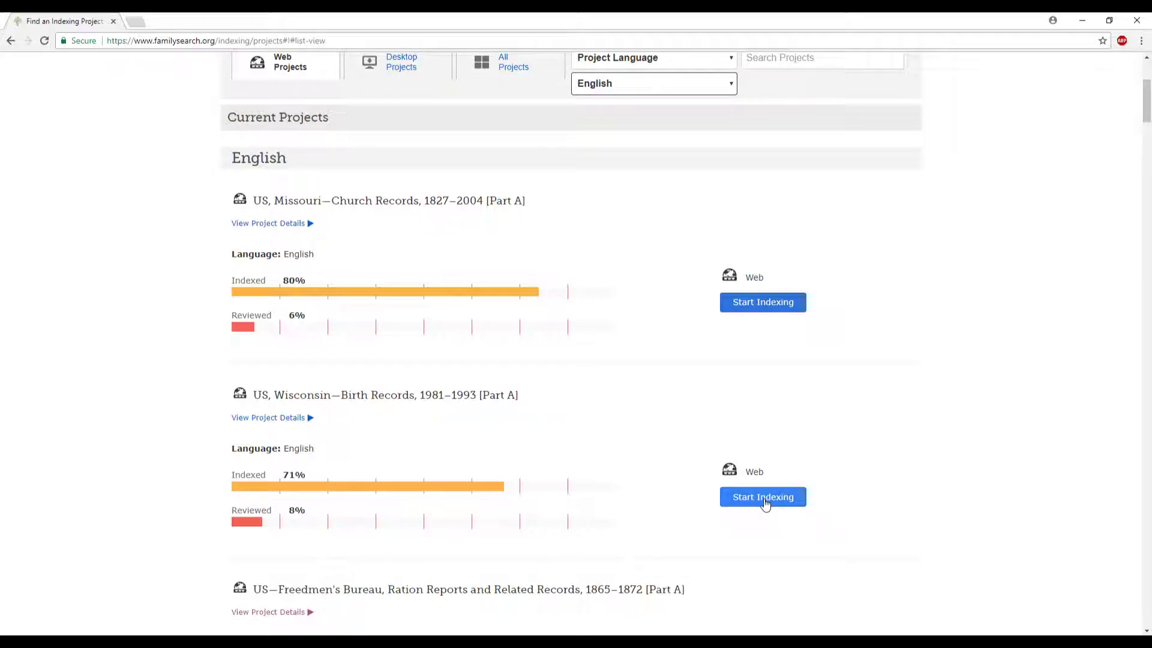
{"action": "left_click_drag", "start_coordinate": [764, 504], "coordinate": [834, 496]}
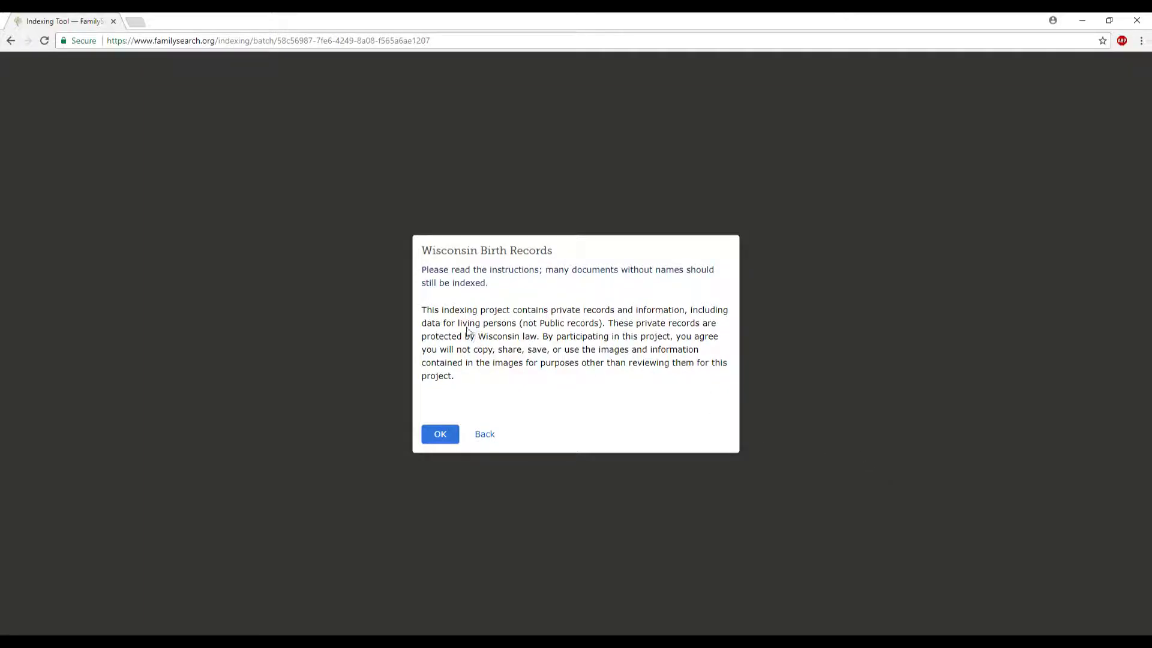
{"action": "left_click_drag", "start_coordinate": [458, 323], "coordinate": [529, 330]}
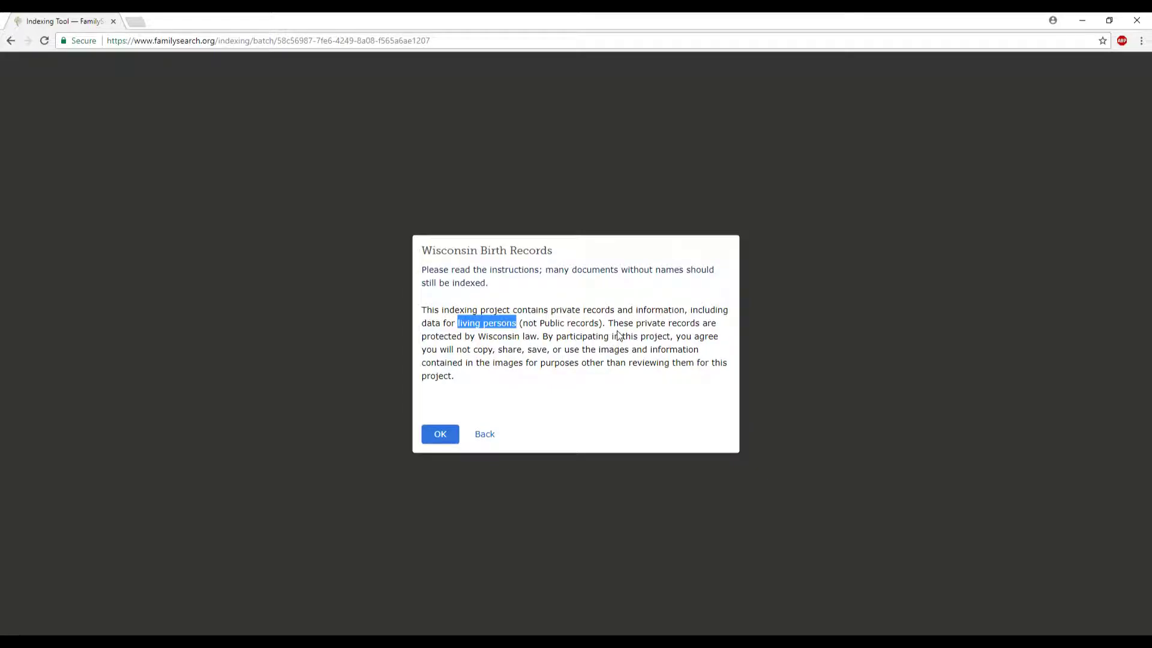
{"action": "left_click_drag", "start_coordinate": [438, 353], "coordinate": [697, 364]}
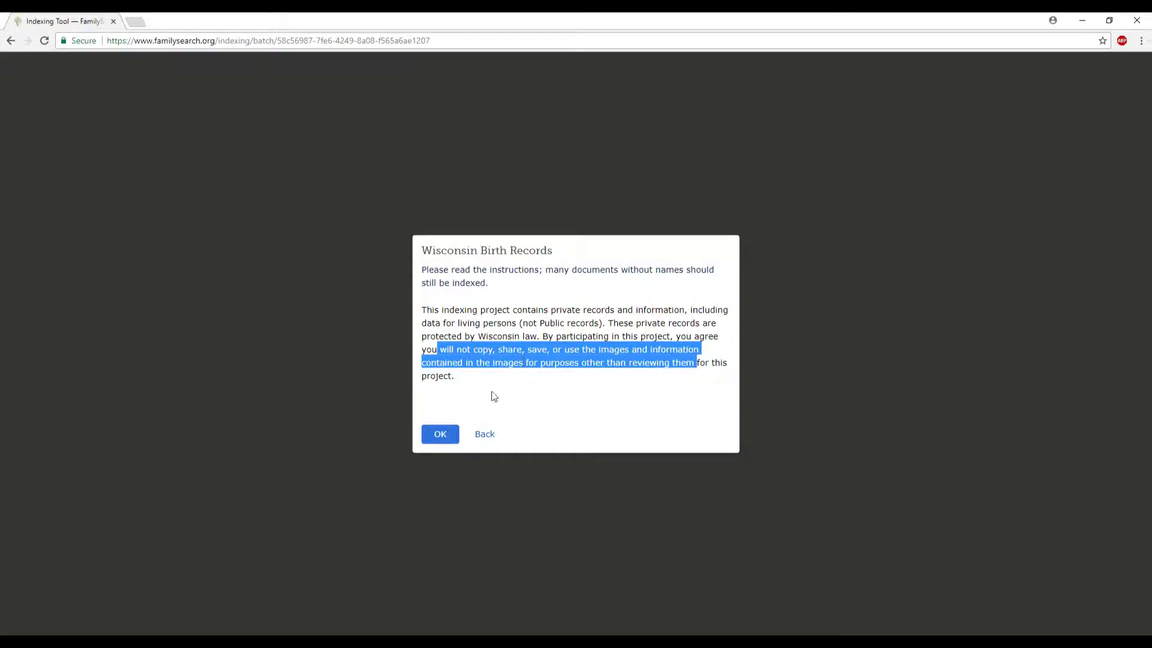
{"action": "left_click", "coordinate": [484, 435]}
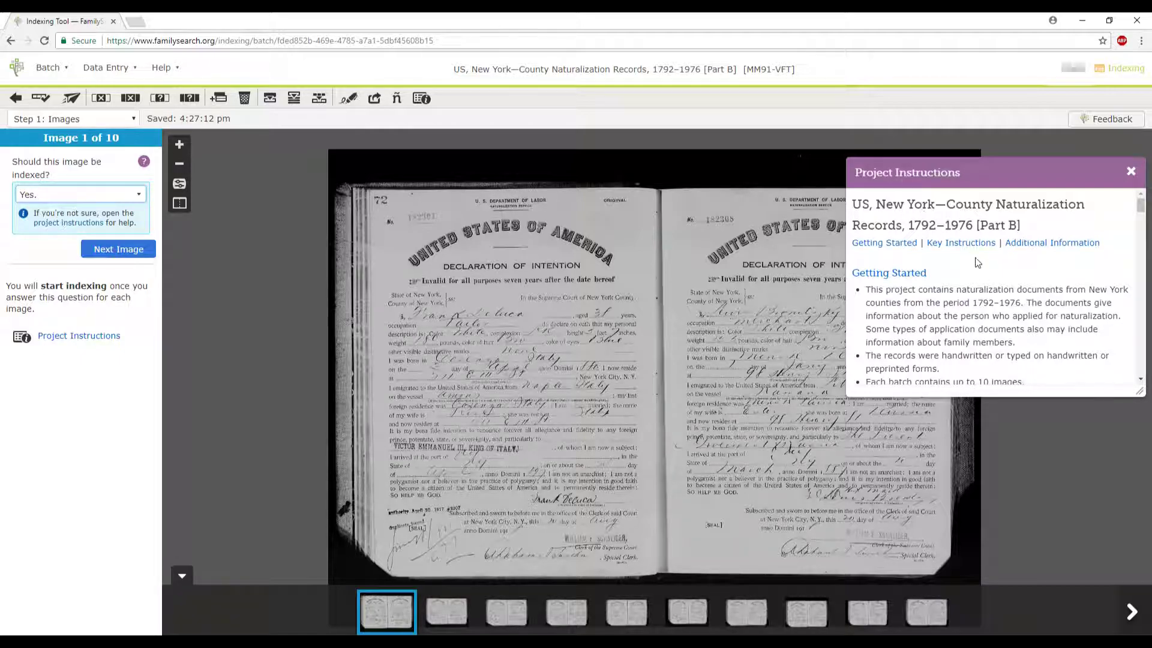
Step: Read the project instructions for US, New York—County Naturalization Records, 1792–1976 [Part B], from Getting Started through the sample documents to Additional Resources
{"action": "scroll", "coordinate": [970, 254], "scroll_direction": "down", "scroll_amount": 2}
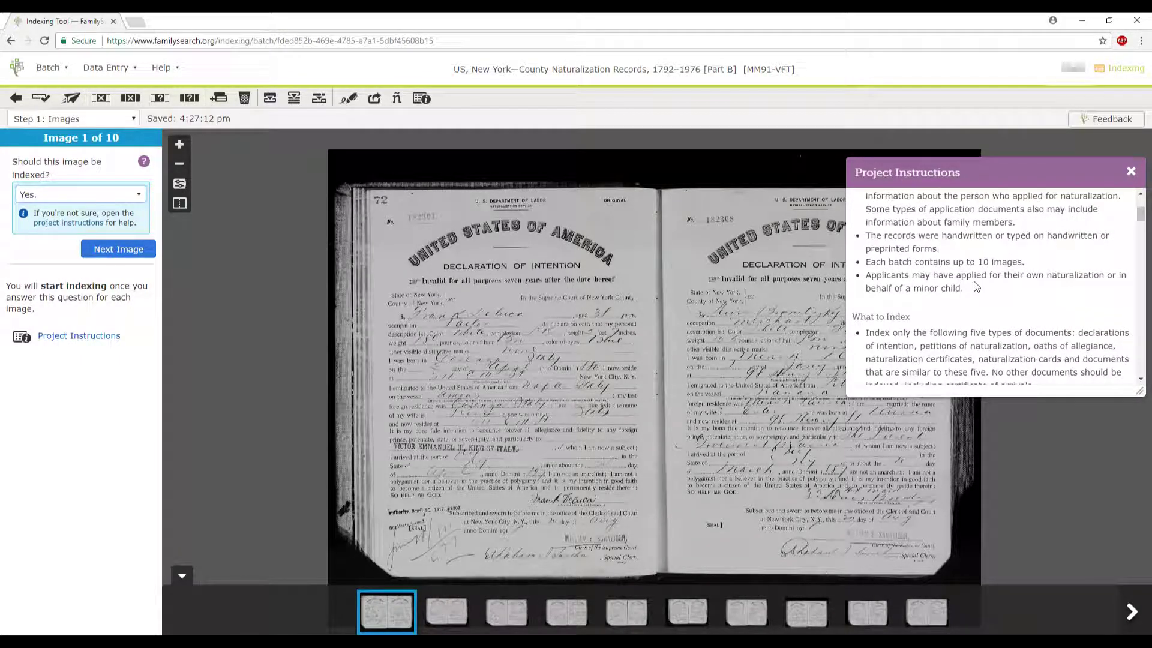
{"action": "scroll", "coordinate": [976, 286], "scroll_direction": "down", "scroll_amount": 3}
{"action": "scroll", "coordinate": [973, 286], "scroll_direction": "down", "scroll_amount": 4}
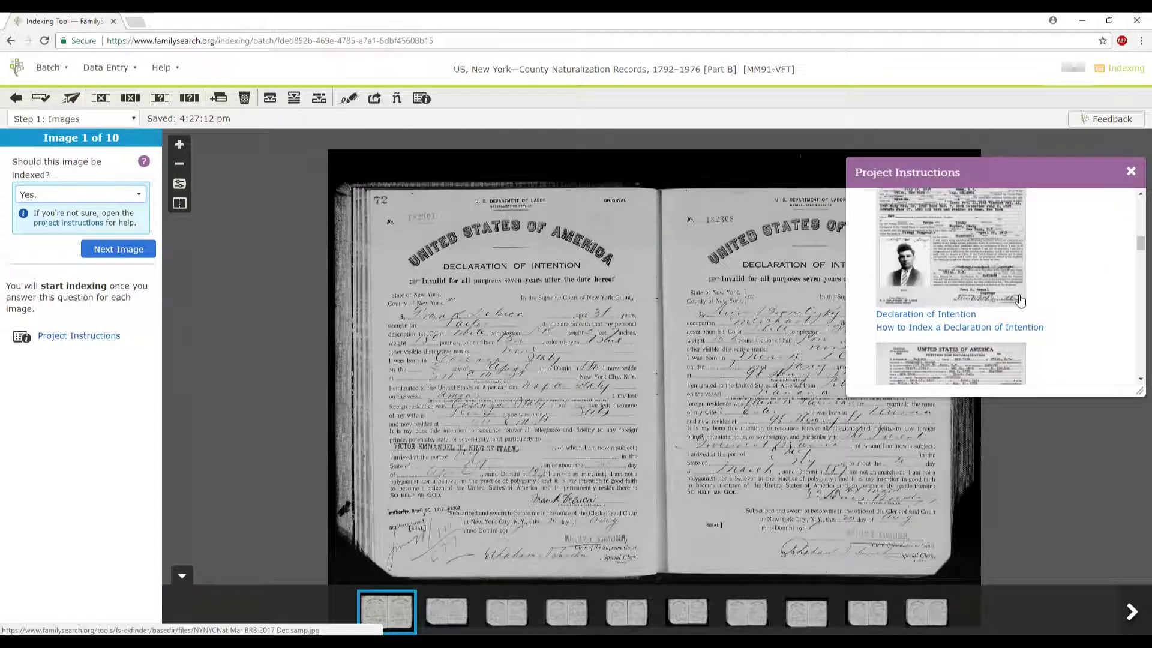
{"action": "scroll", "coordinate": [1020, 300], "scroll_direction": "up", "scroll_amount": 1}
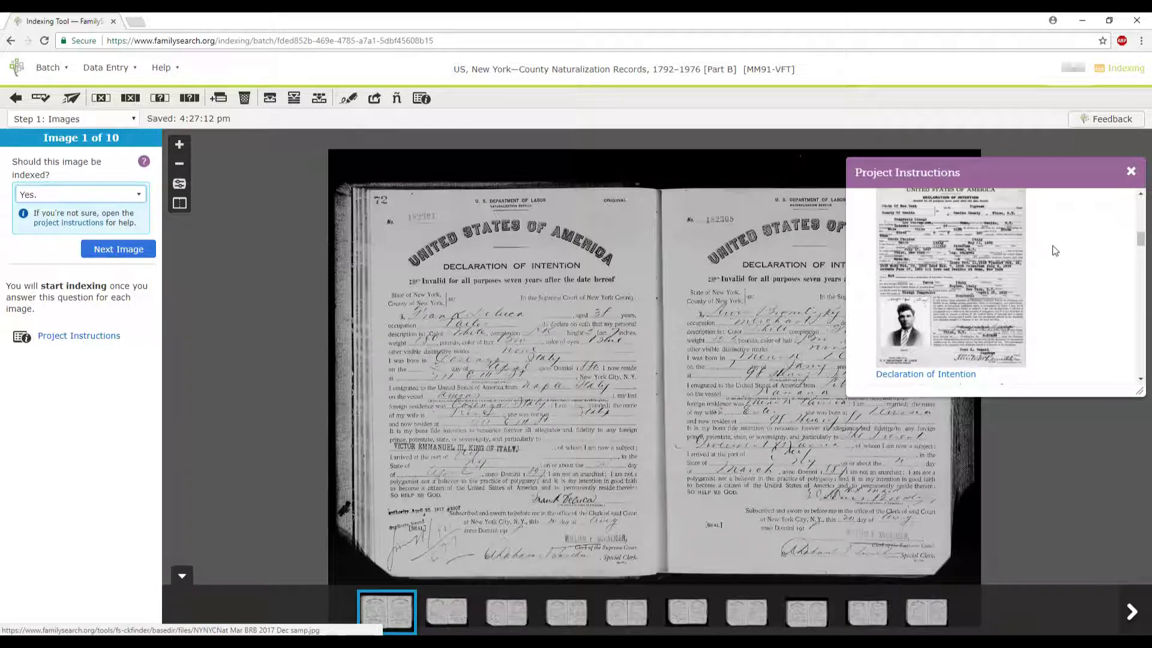
{"action": "scroll", "coordinate": [1054, 243], "scroll_direction": "up", "scroll_amount": 1}
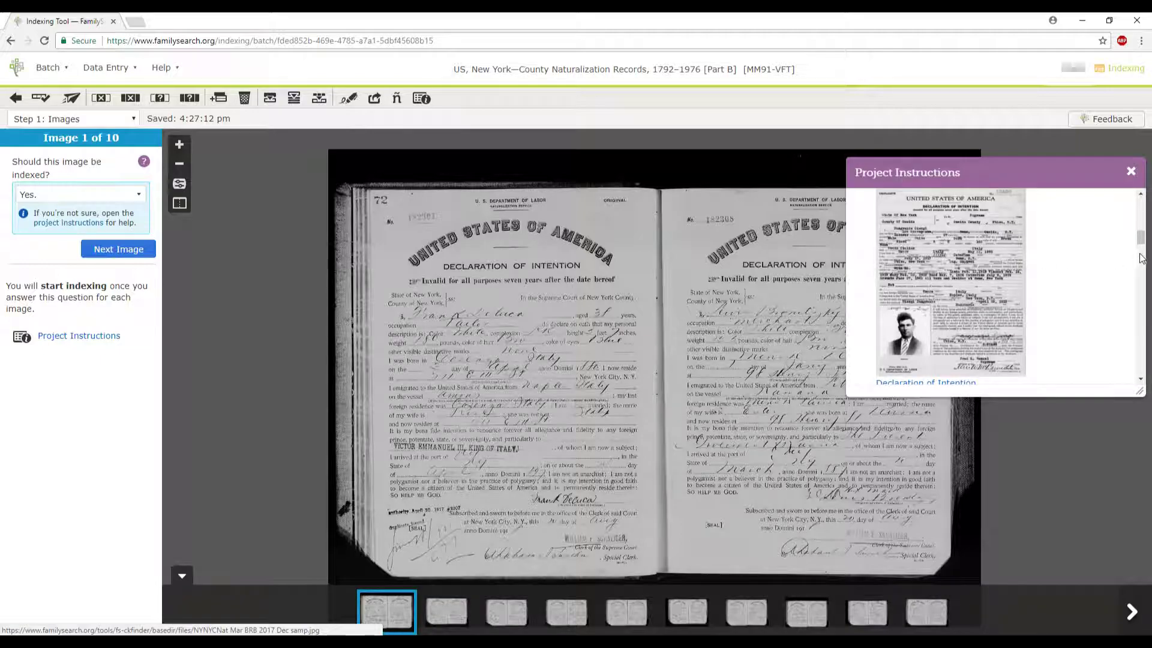
{"action": "left_click_drag", "start_coordinate": [1141, 239], "coordinate": [1142, 259]}
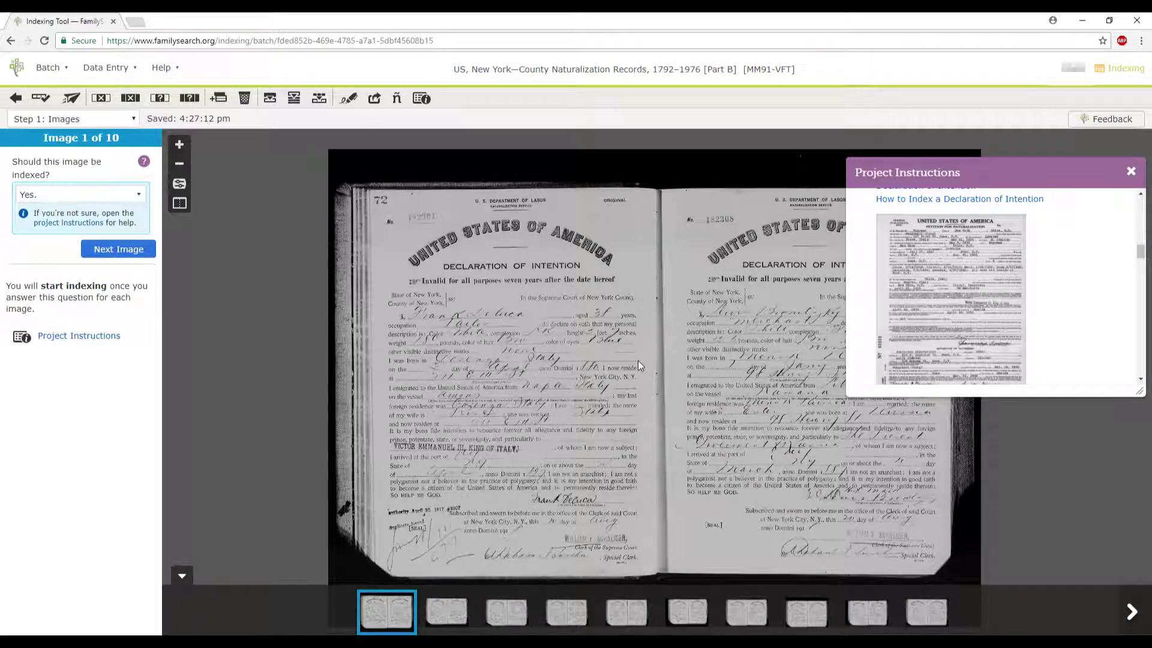
{"action": "left_click_drag", "start_coordinate": [1142, 251], "coordinate": [1143, 270]}
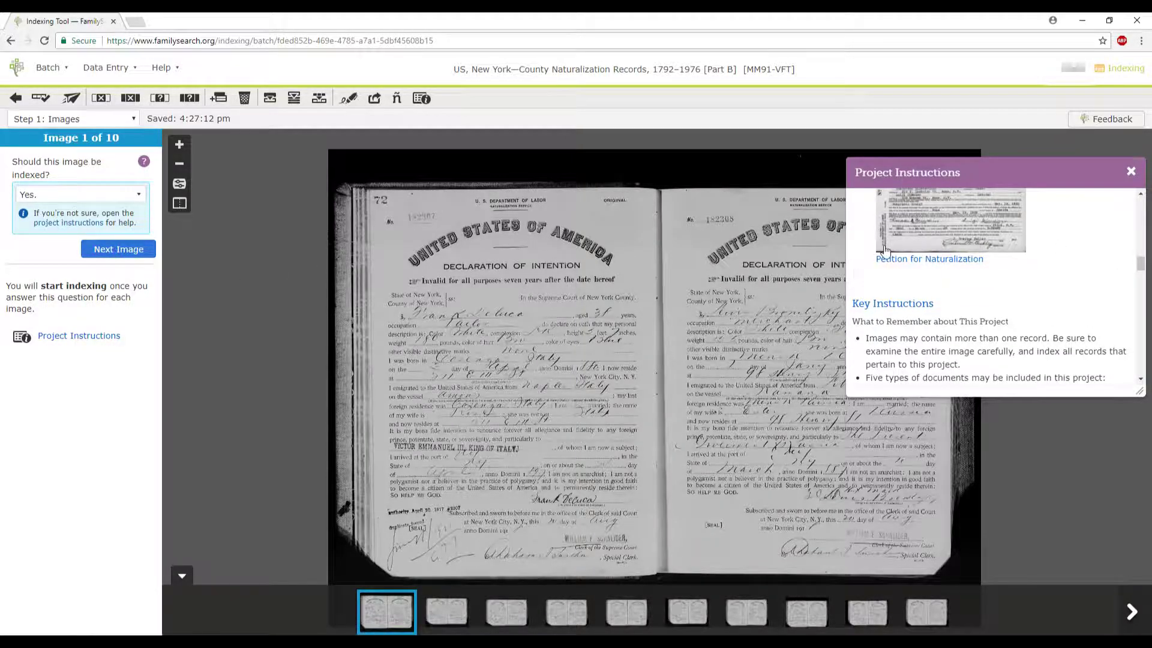
{"action": "left_click_drag", "start_coordinate": [1142, 263], "coordinate": [1134, 360]}
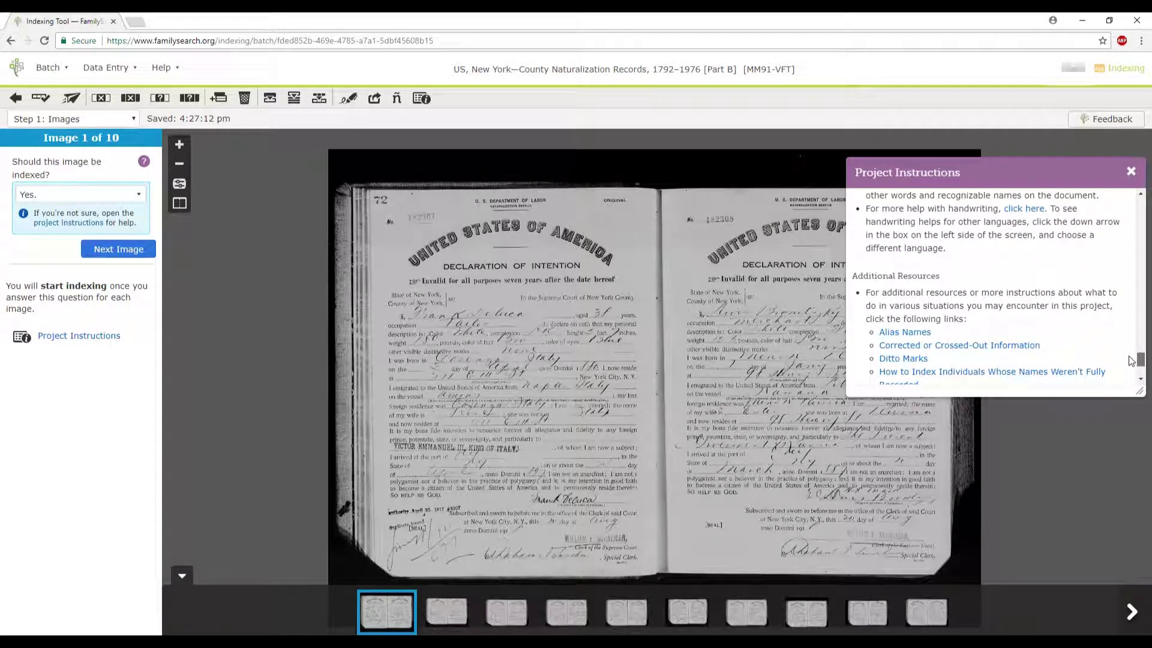
Step: Close the project instructions, then reopen them from the image question and close them again
{"action": "left_click", "coordinate": [1132, 172]}
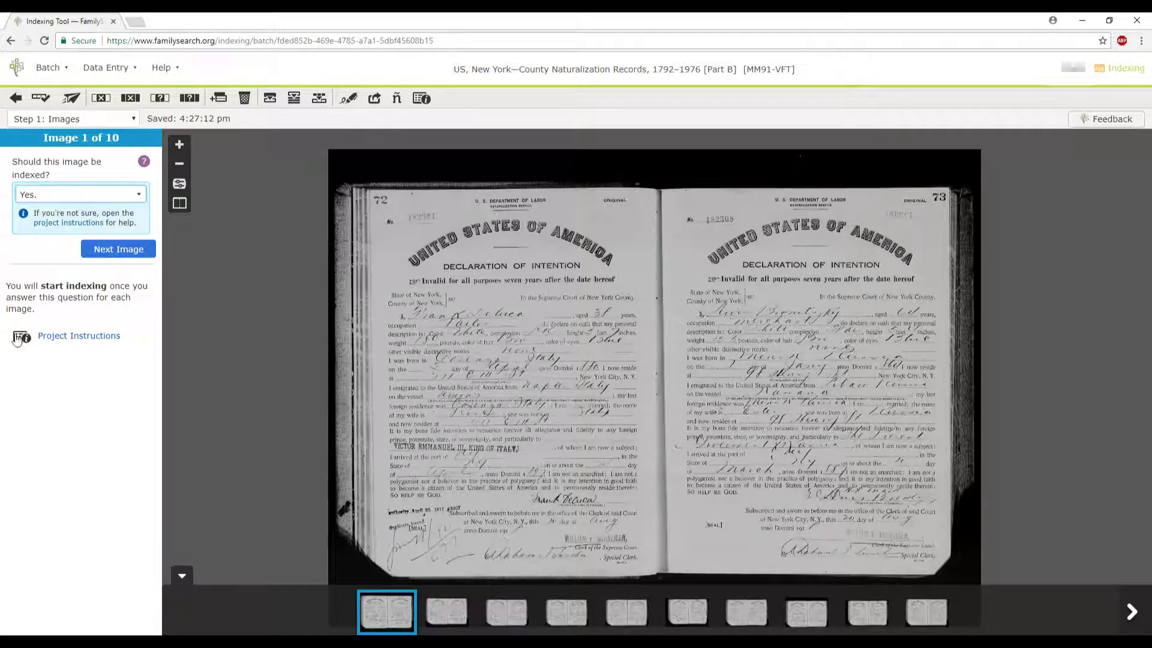
{"action": "left_click", "coordinate": [39, 341]}
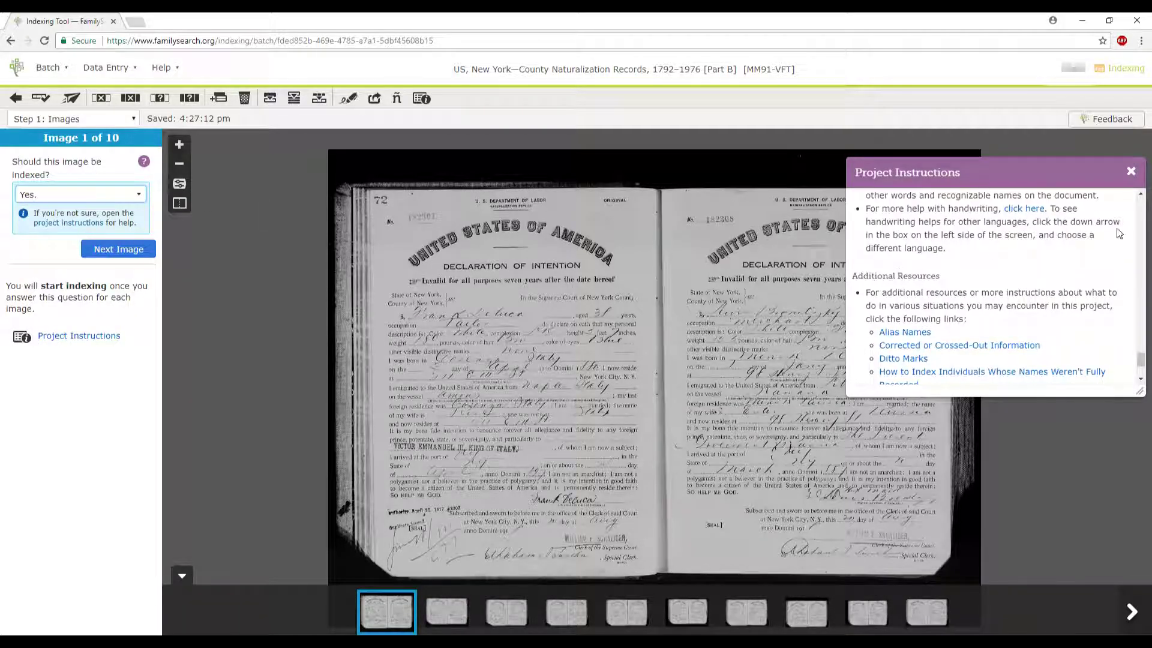
{"action": "left_click", "coordinate": [1131, 174]}
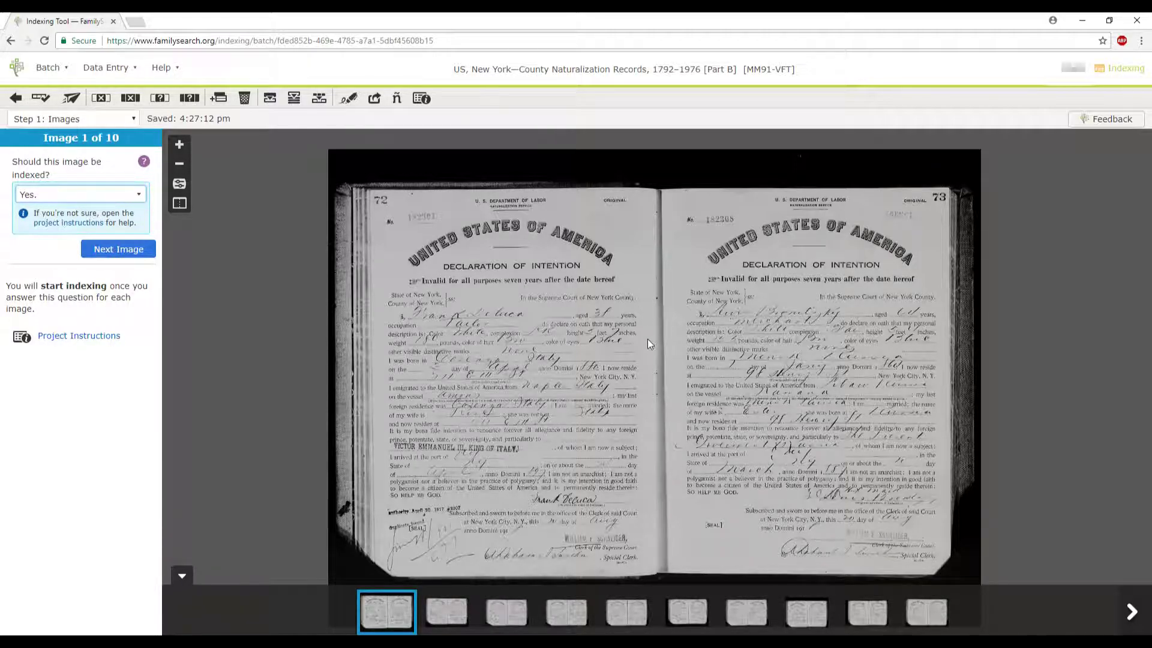
Step: Review the answers for whether image 1 should be indexed, keep Yes, and read the question's field help
{"action": "left_click", "coordinate": [134, 195]}
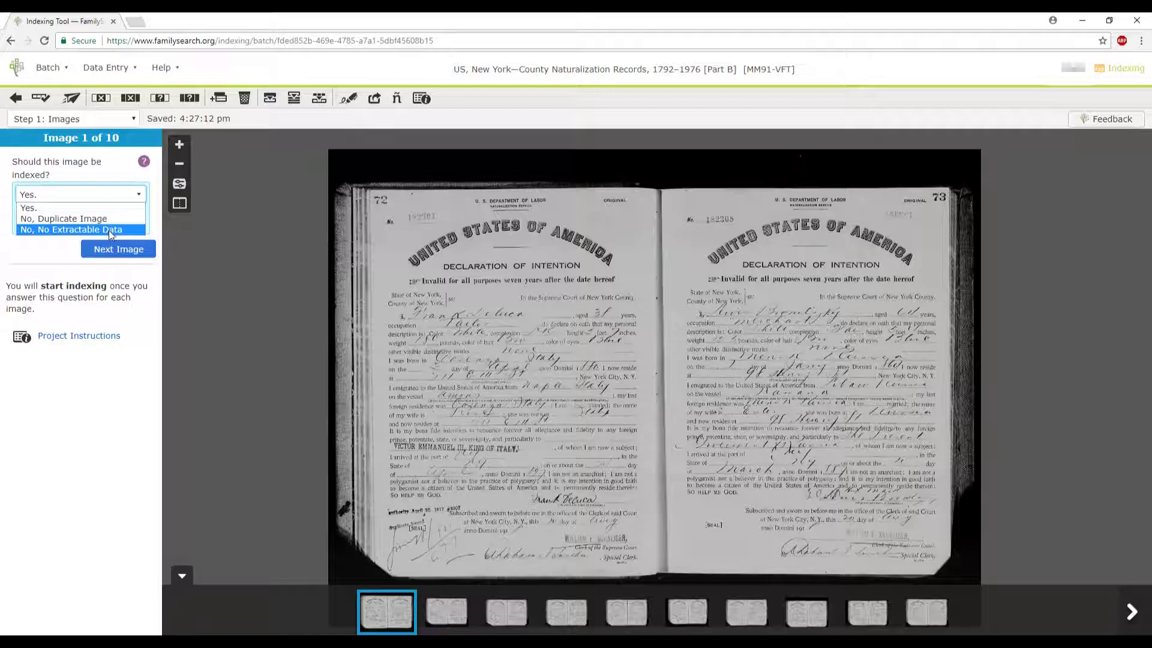
{"action": "left_click", "coordinate": [45, 208]}
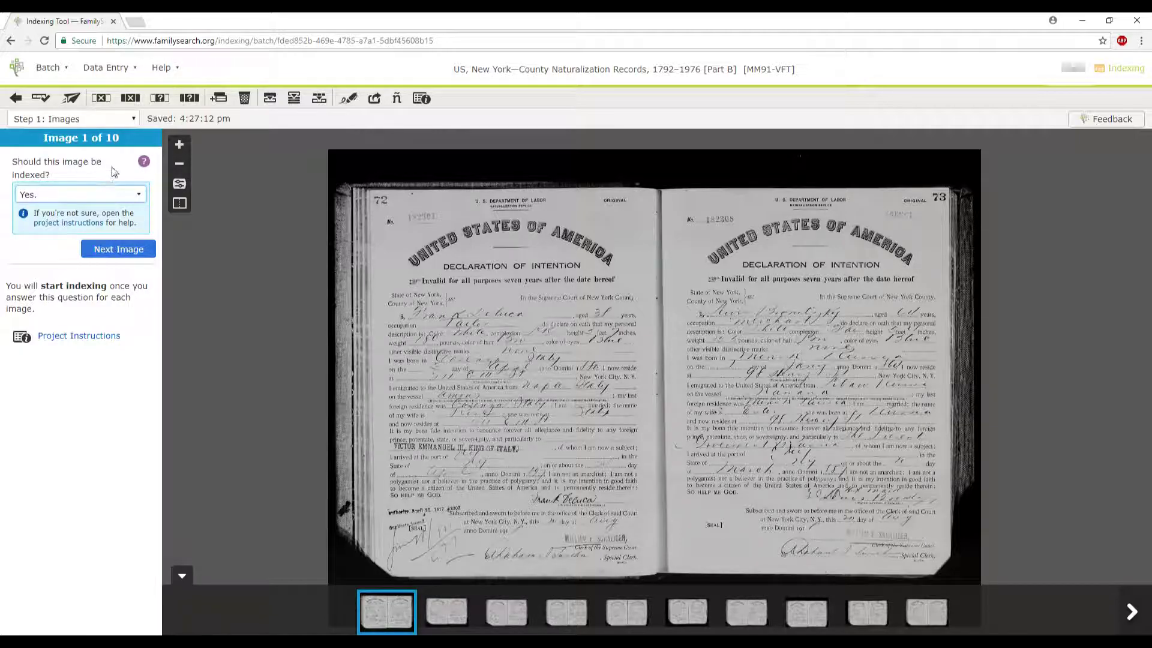
{"action": "left_click", "coordinate": [144, 162]}
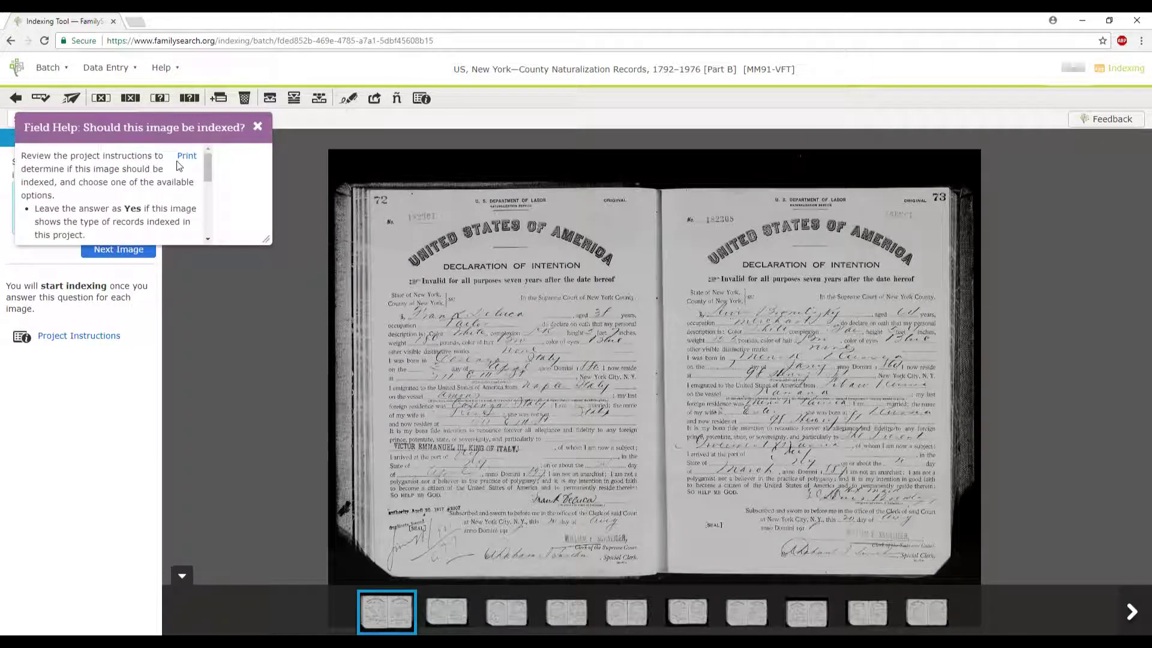
{"action": "left_click_drag", "start_coordinate": [204, 168], "coordinate": [196, 195]}
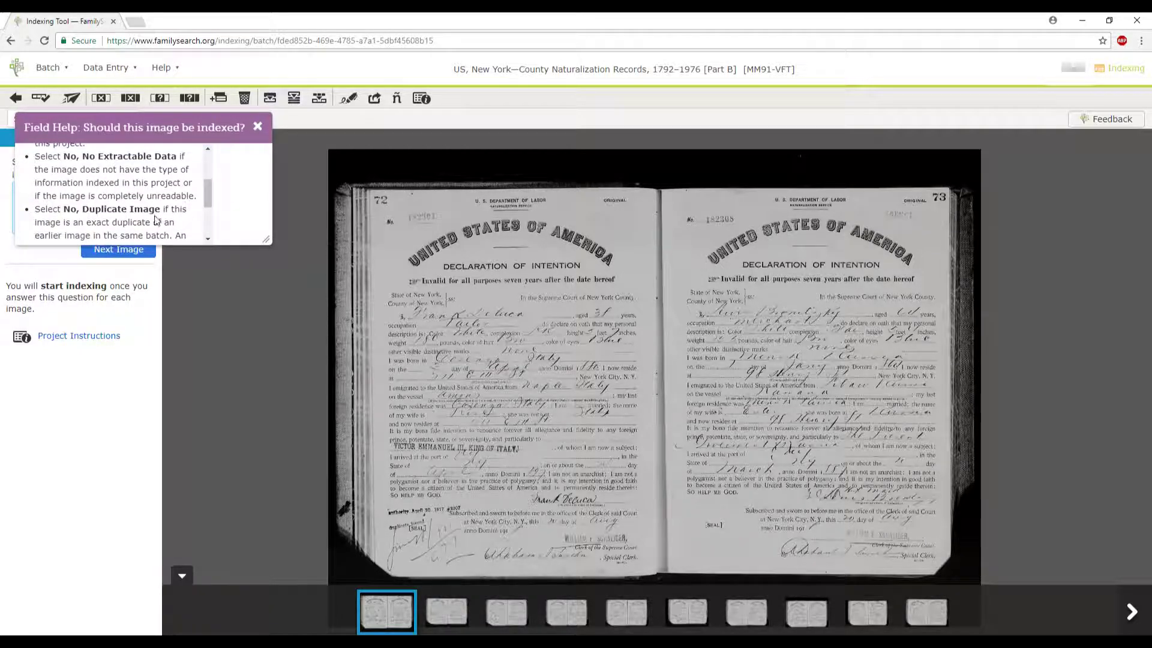
{"action": "left_click", "coordinate": [258, 127]}
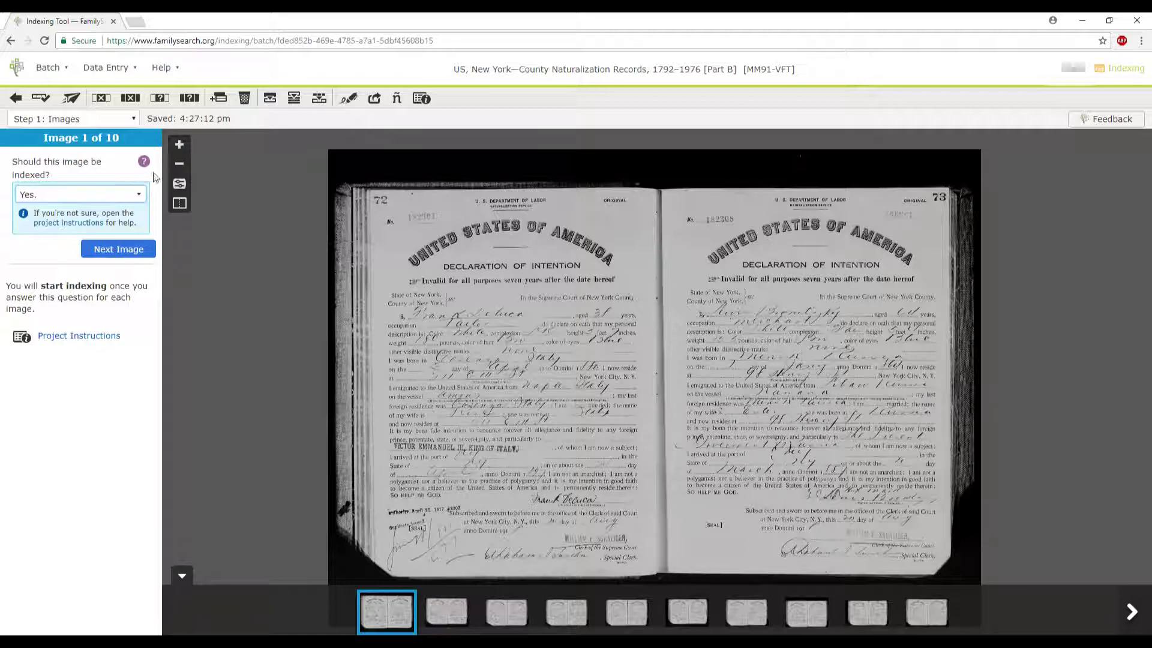
Step: Advance to image 2 of the batch, look at the available indexing steps, and return to image 1
{"action": "left_click", "coordinate": [130, 257]}
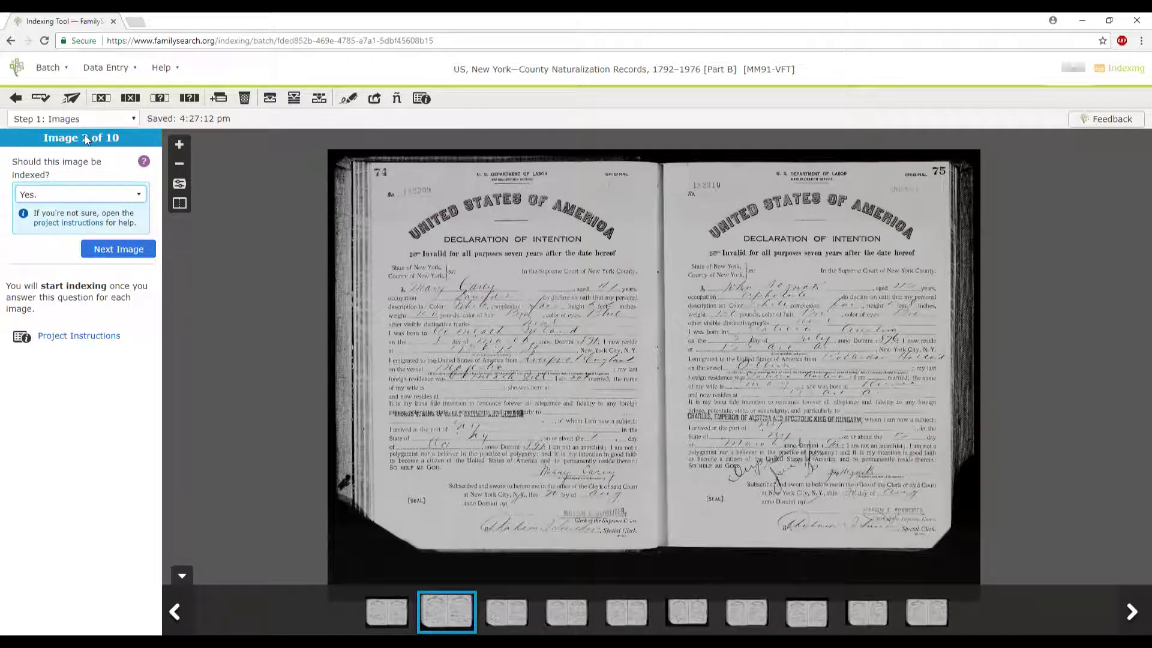
{"action": "left_click", "coordinate": [48, 119]}
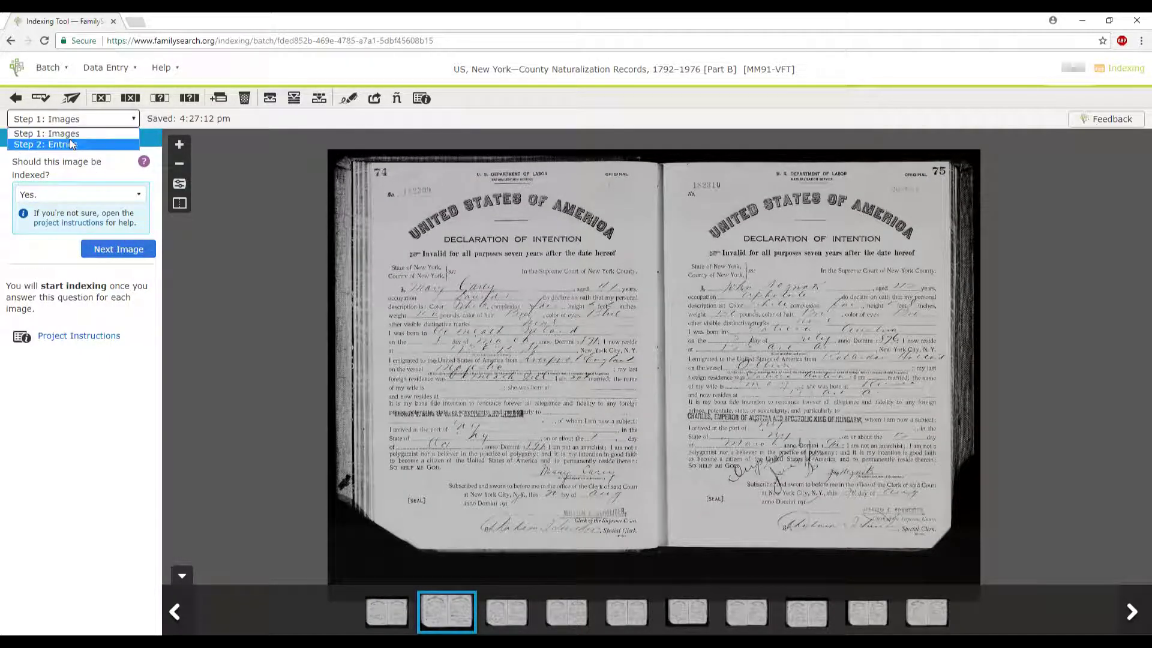
{"action": "left_click", "coordinate": [111, 174]}
{"action": "left_click", "coordinate": [390, 615]}
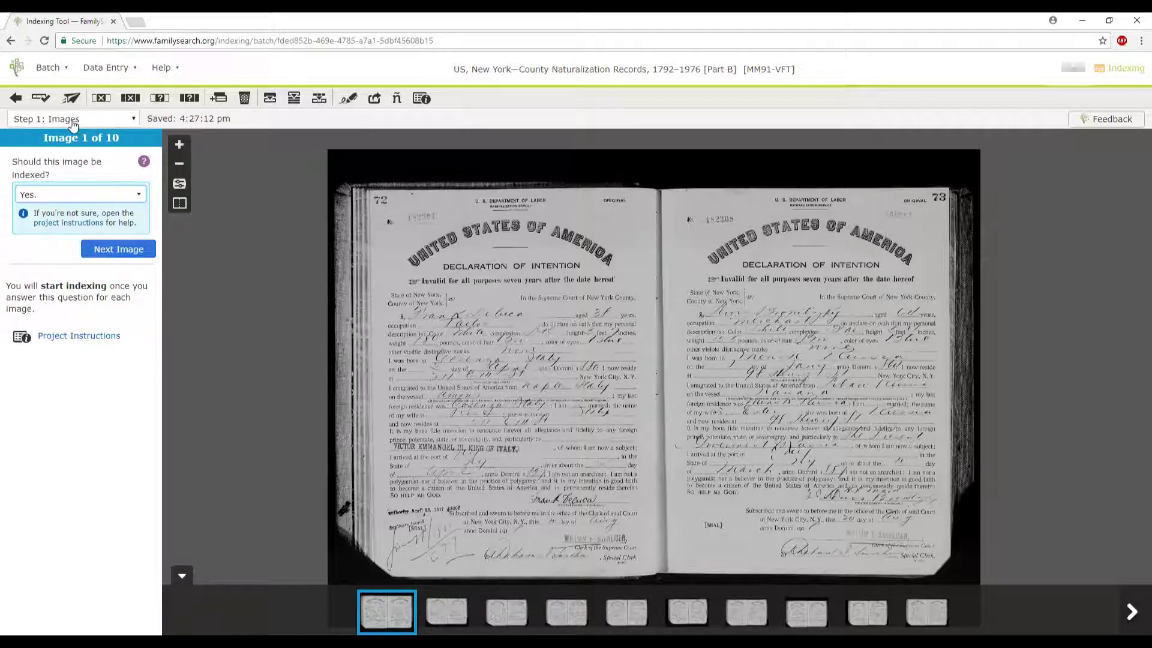
Step: Switch to Step 2: Entries for image 1, and zoom the record image in and back out
{"action": "left_click", "coordinate": [123, 119]}
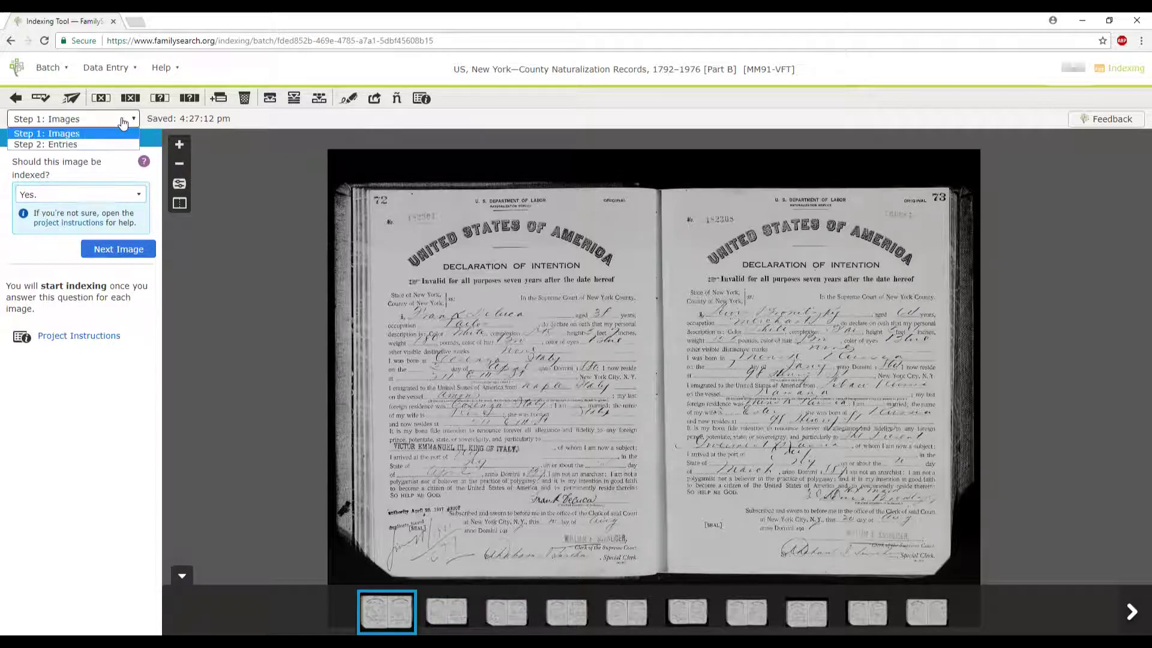
{"action": "left_click", "coordinate": [64, 145]}
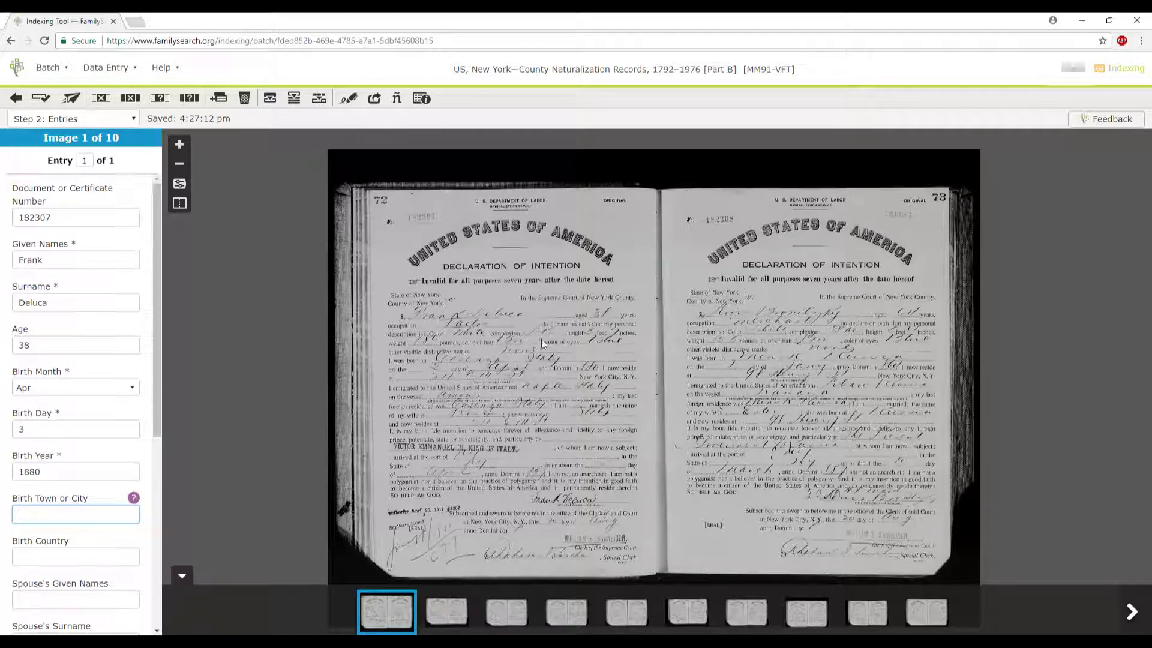
{"action": "left_click", "coordinate": [178, 146]}
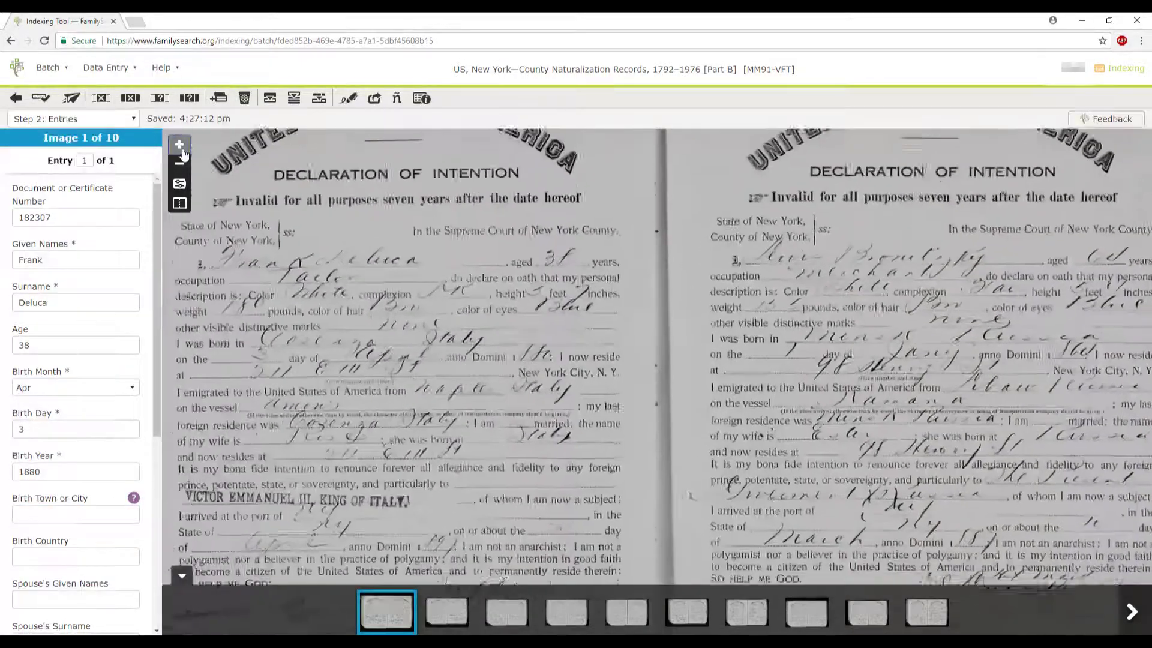
{"action": "left_click", "coordinate": [180, 163]}
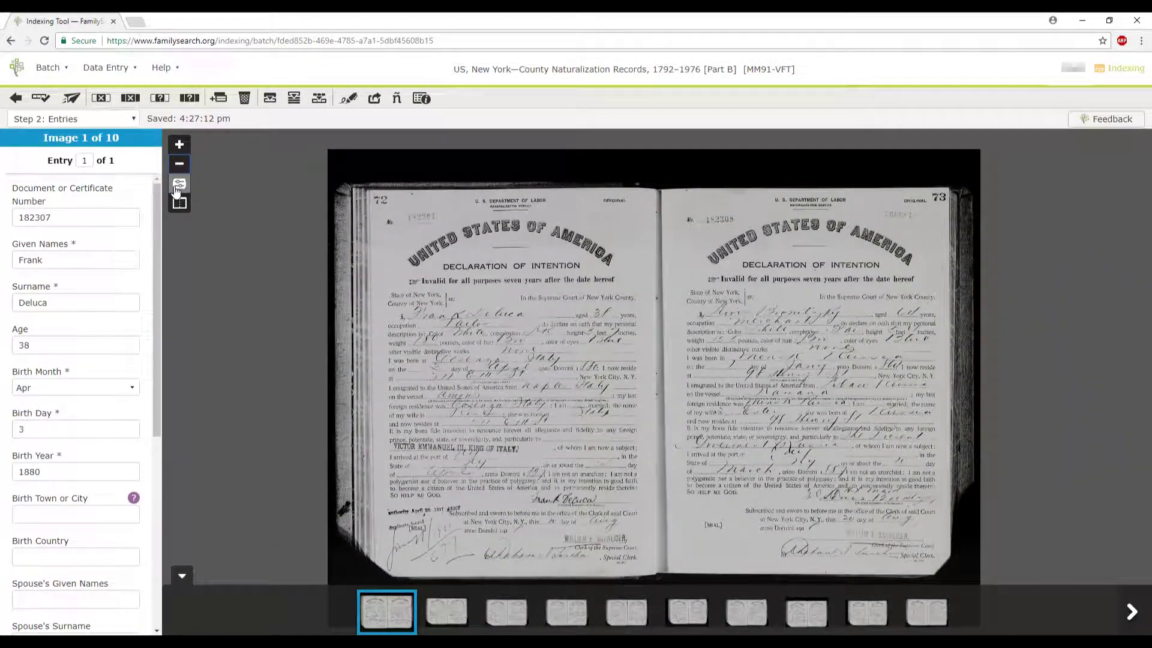
Step: Rotate the record image a quarter turn to the right and back to the left
{"action": "left_click", "coordinate": [179, 185]}
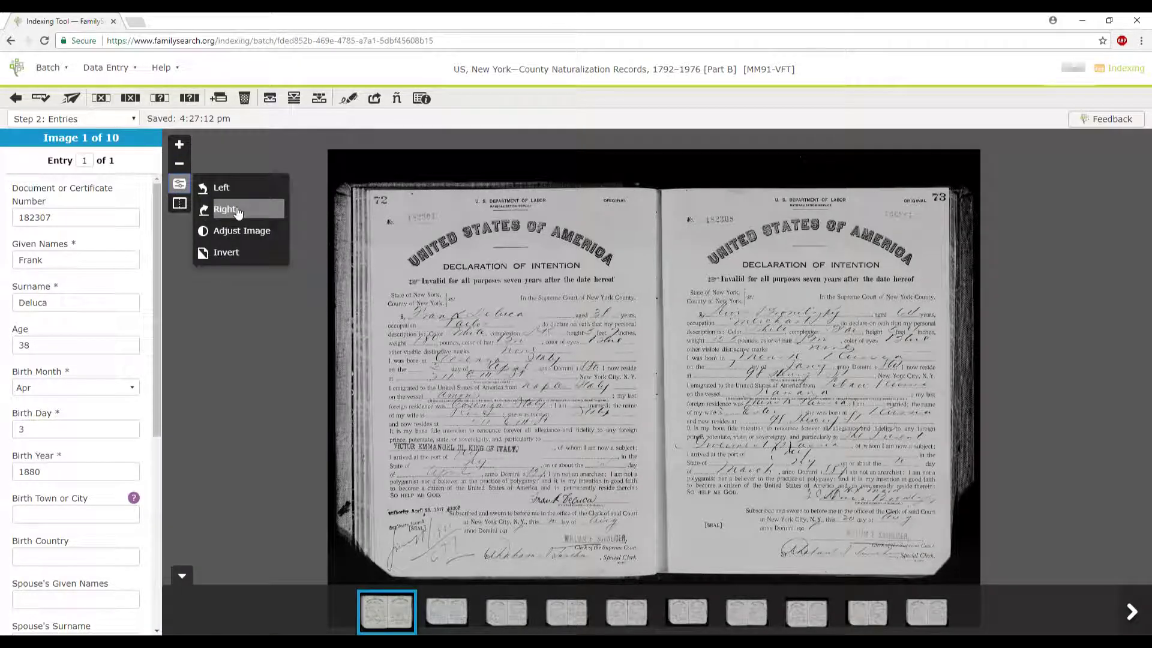
{"action": "left_click", "coordinate": [229, 209]}
{"action": "left_click", "coordinate": [180, 184]}
{"action": "left_click", "coordinate": [223, 197]}
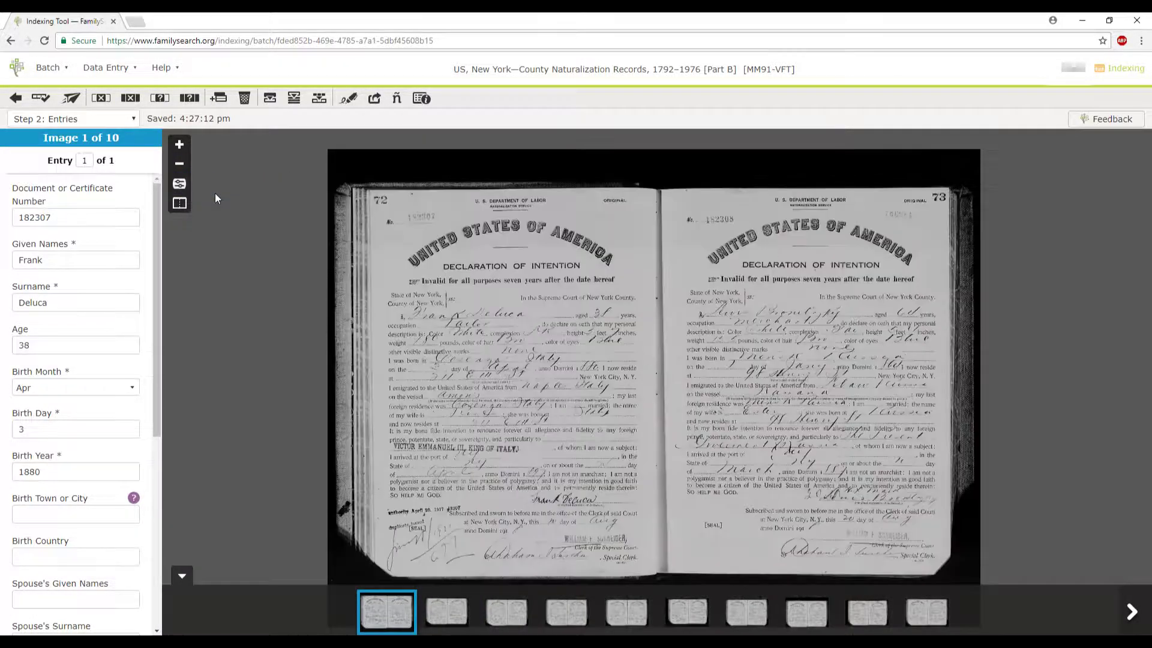
Step: Adjust the record image by lowering the brightness slightly and raising the contrast, and apply the changes
{"action": "left_click", "coordinate": [185, 189]}
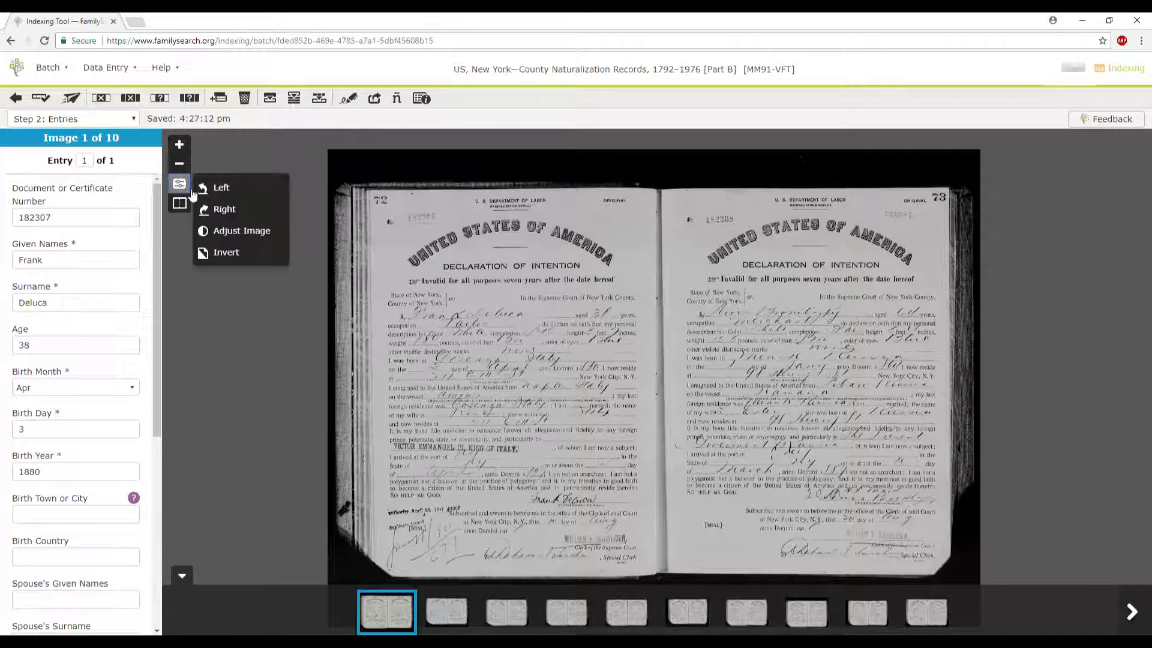
{"action": "left_click", "coordinate": [221, 234]}
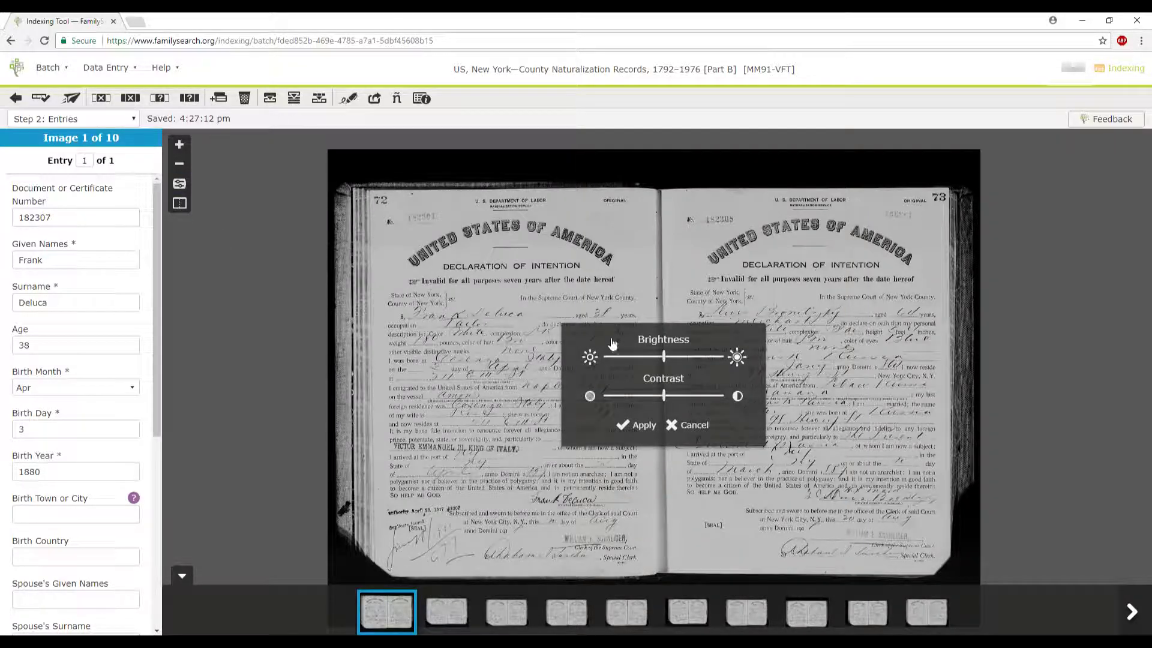
{"action": "left_click_drag", "start_coordinate": [667, 361], "coordinate": [697, 397]}
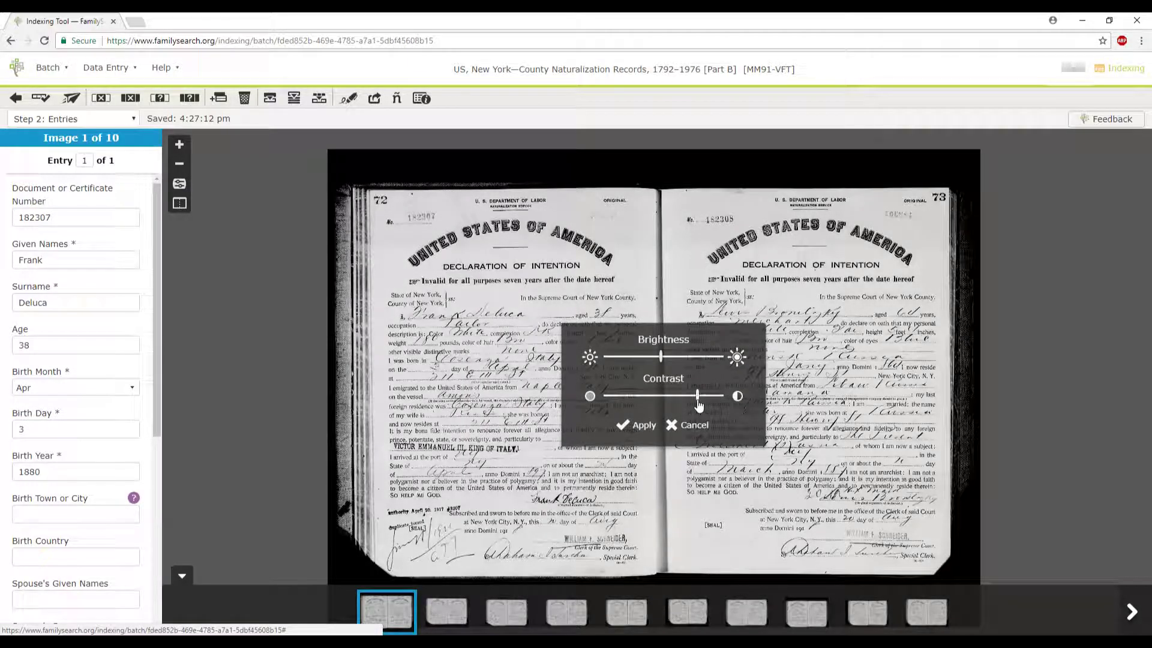
{"action": "left_click", "coordinate": [637, 424]}
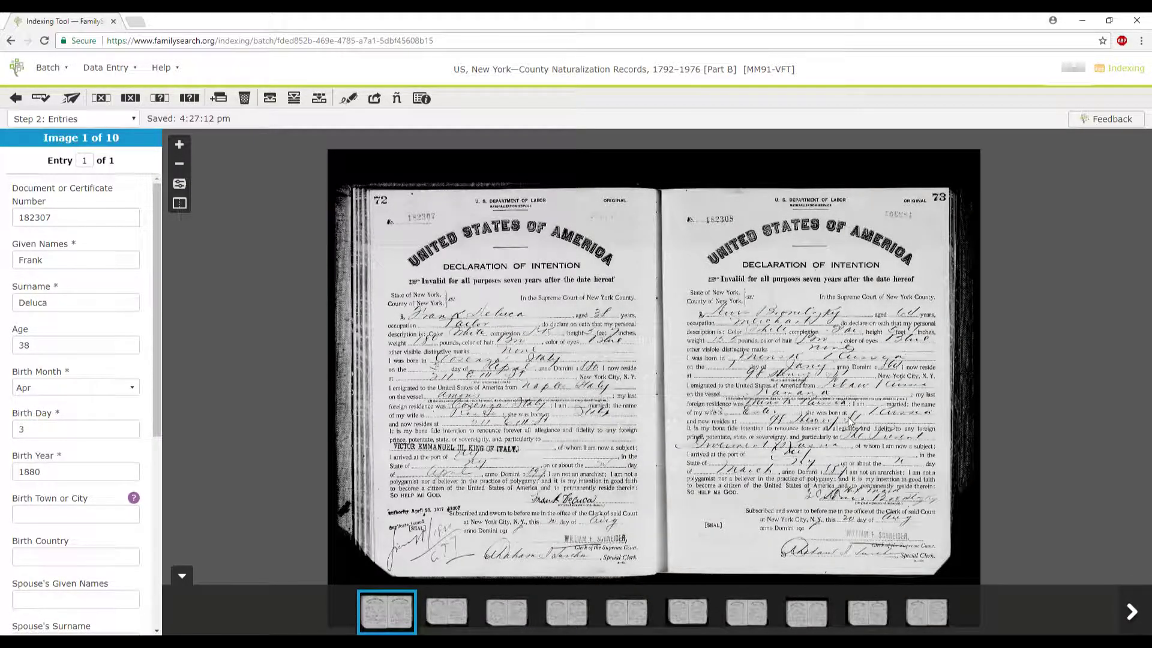
Step: Invert the record image's colors and restore them by inverting it again
{"action": "left_click", "coordinate": [179, 183]}
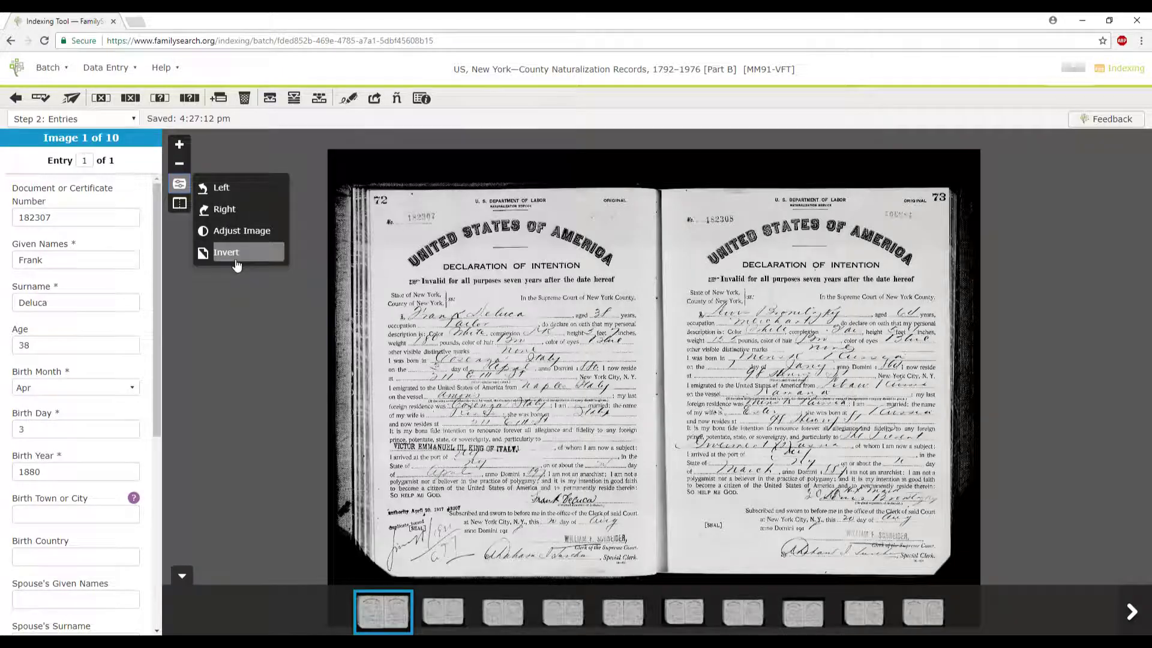
{"action": "left_click", "coordinate": [237, 252]}
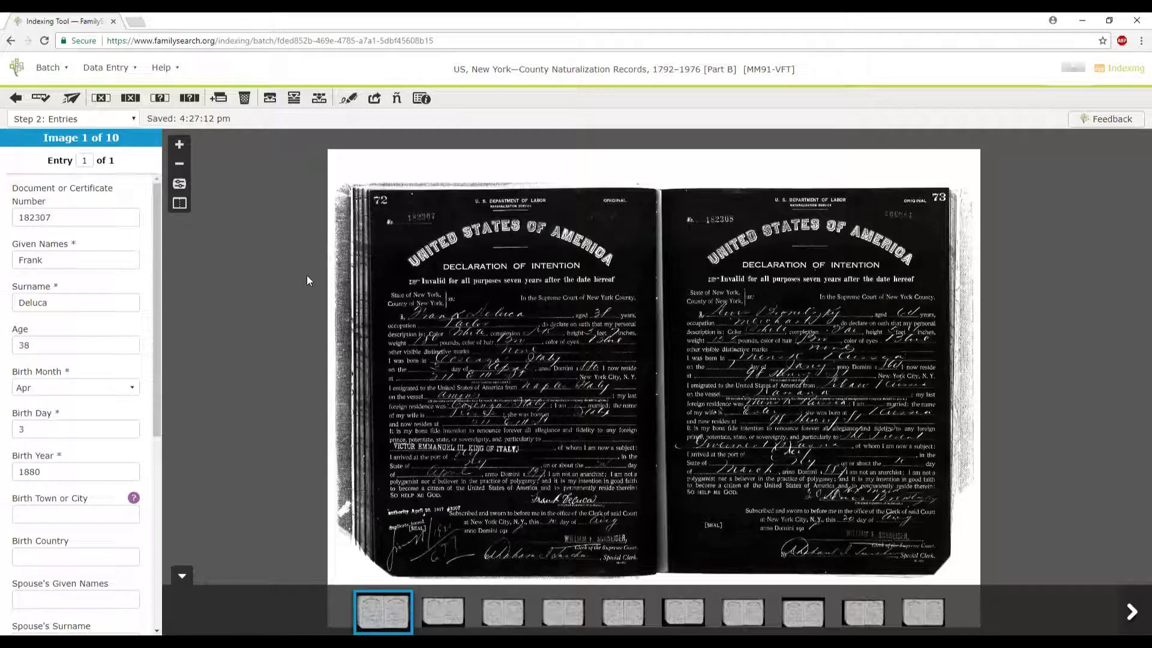
{"action": "left_click", "coordinate": [178, 183]}
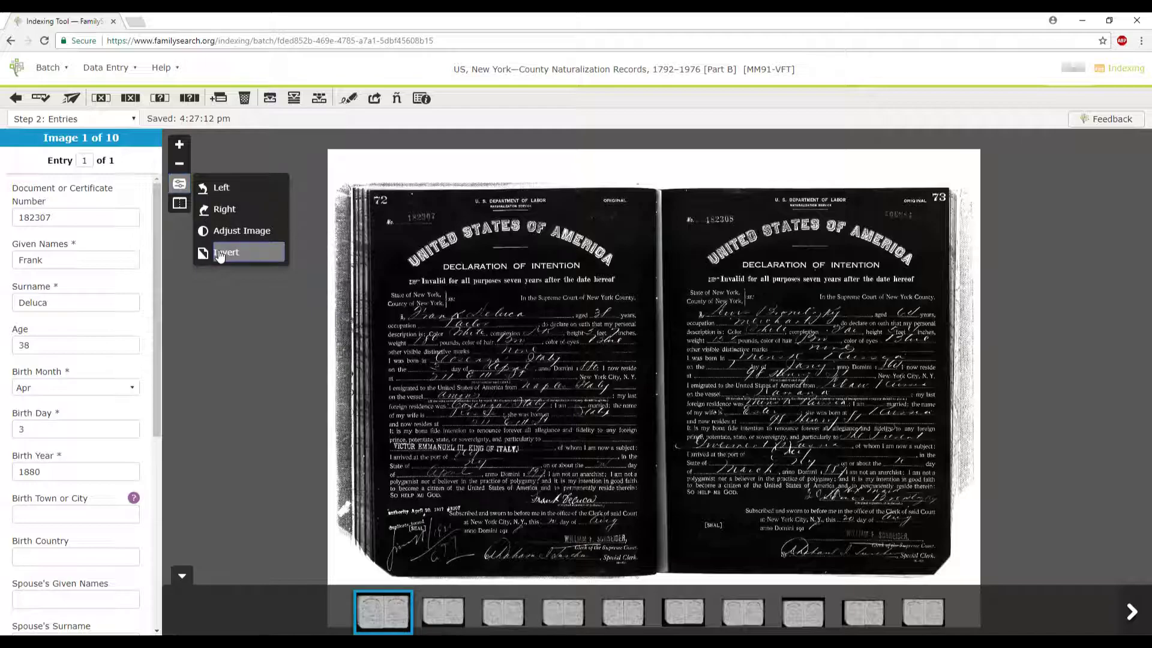
{"action": "left_click", "coordinate": [222, 252]}
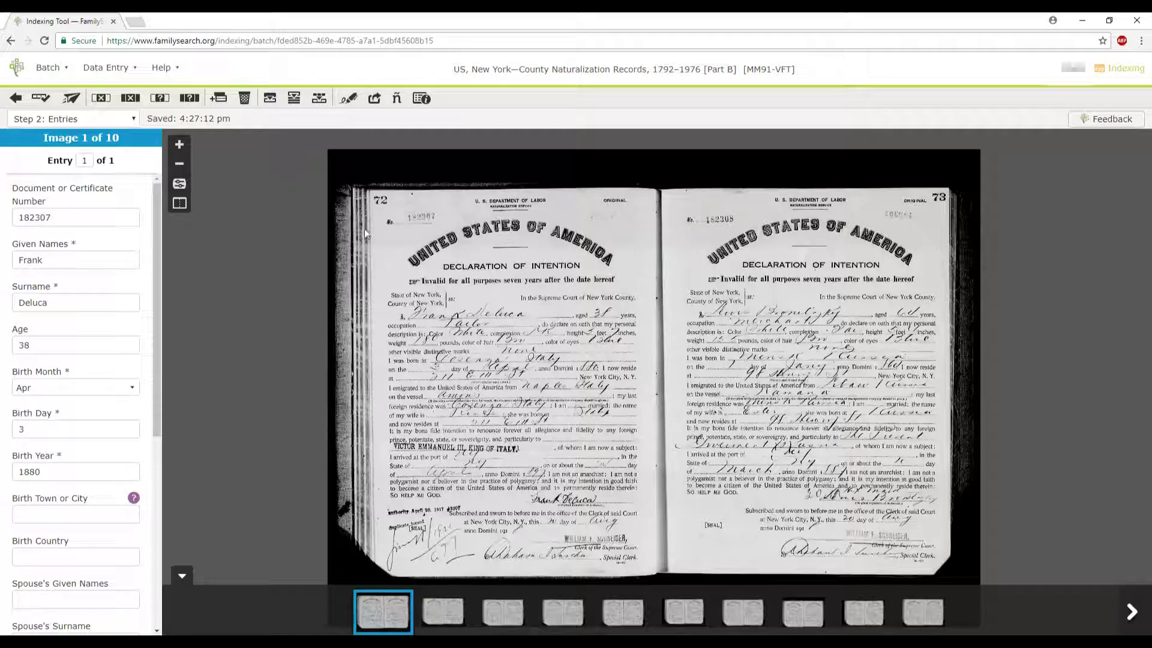
Step: Show the reference images beside the record and view images 1 and 6 of the batch there
{"action": "left_click", "coordinate": [179, 205]}
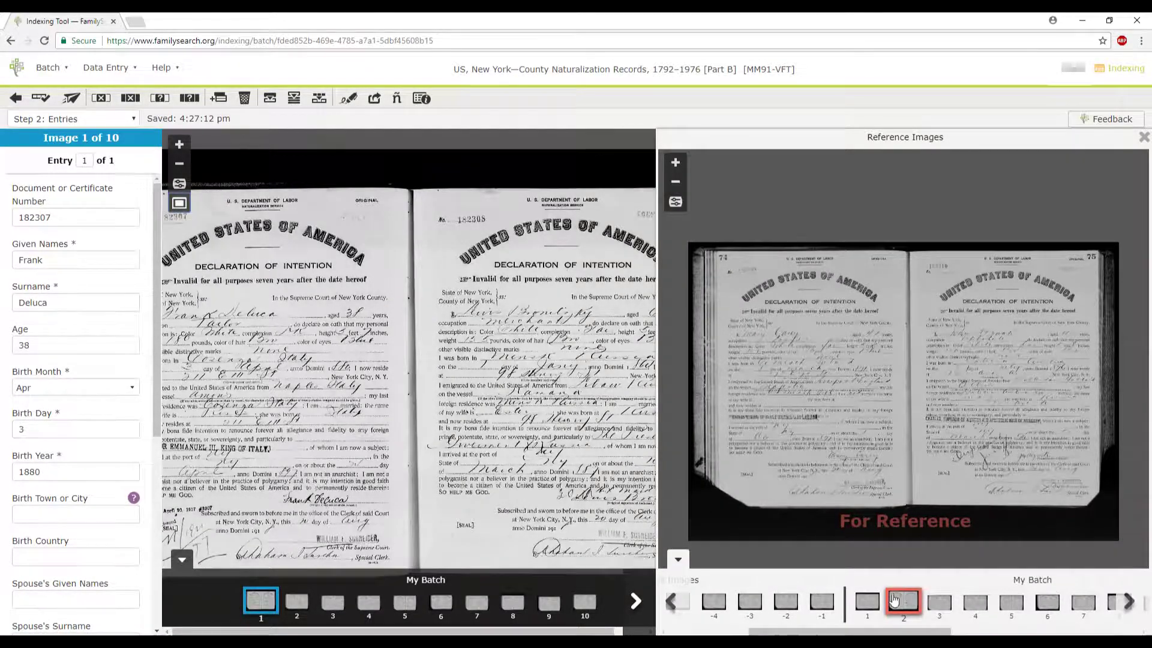
{"action": "left_click", "coordinate": [870, 602]}
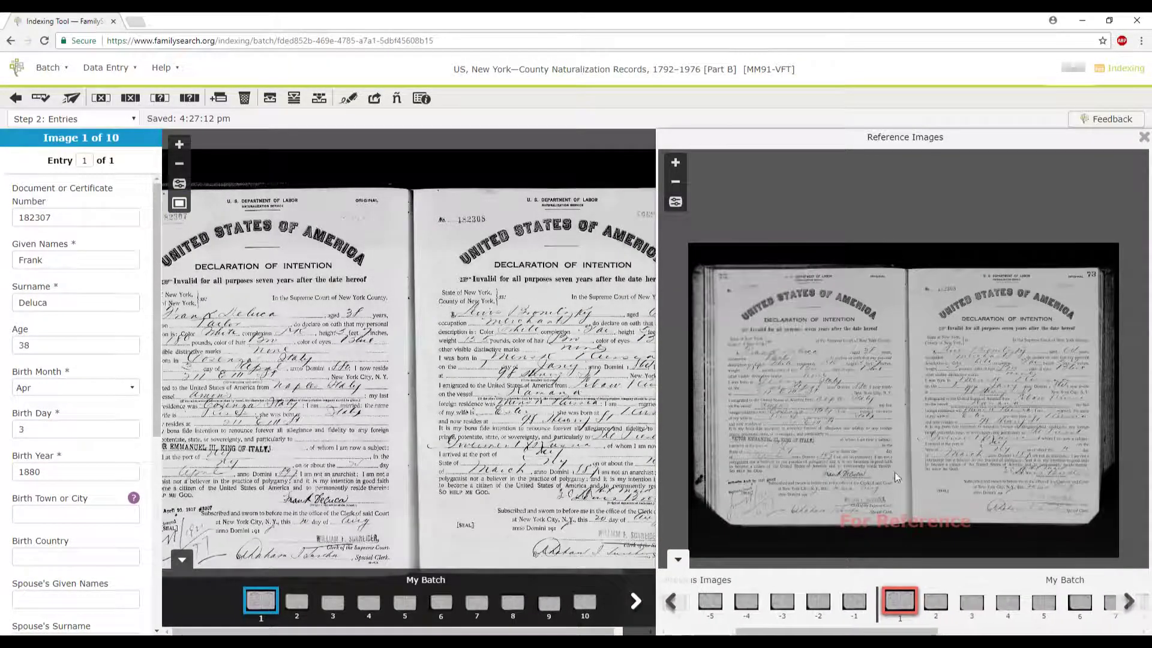
{"action": "left_click", "coordinate": [1083, 601]}
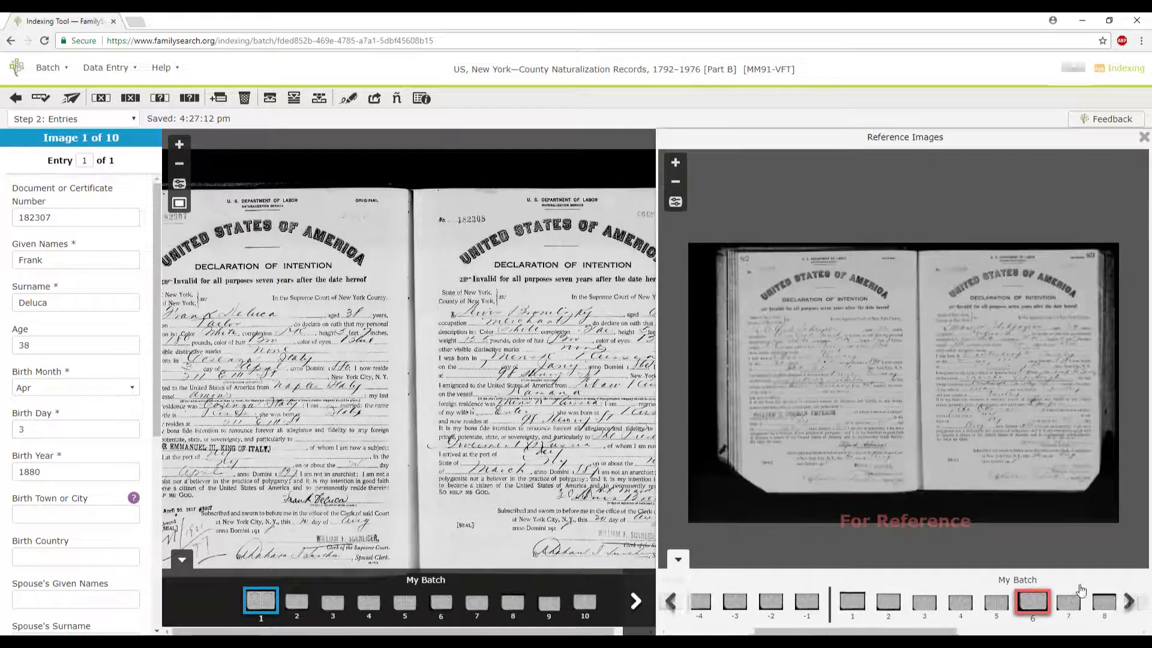
Step: Zoom reference image 6 in and back out, and close the reference images
{"action": "left_click", "coordinate": [675, 163]}
{"action": "left_click", "coordinate": [675, 163]}
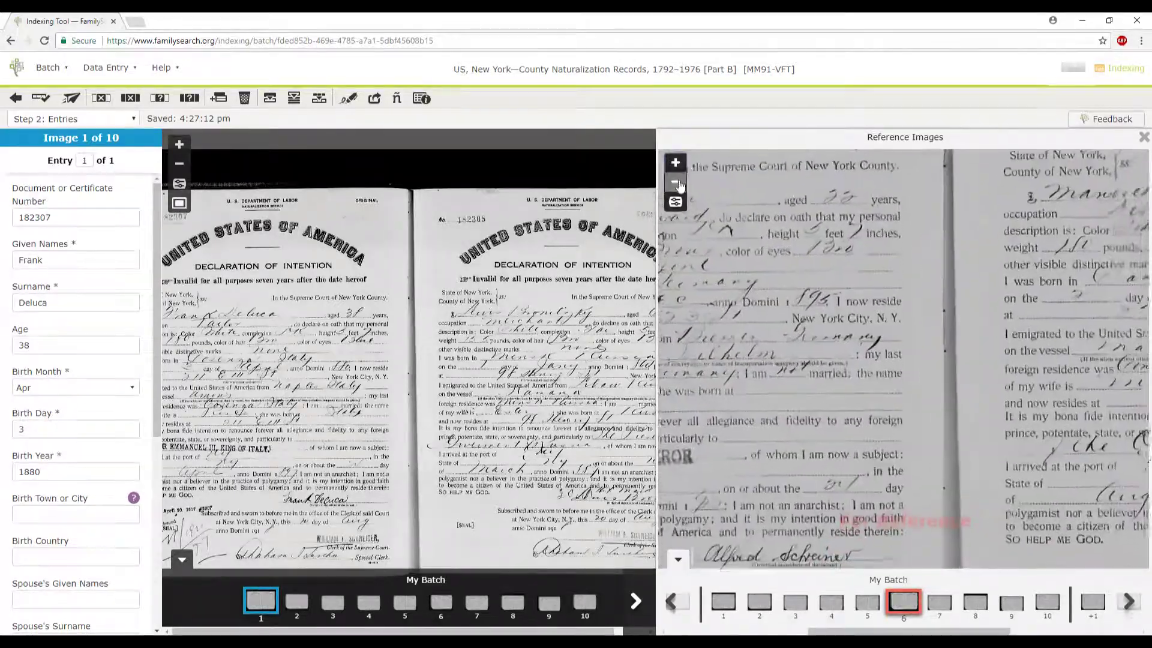
{"action": "left_click", "coordinate": [676, 183]}
{"action": "left_click", "coordinate": [676, 182]}
{"action": "left_click", "coordinate": [676, 183]}
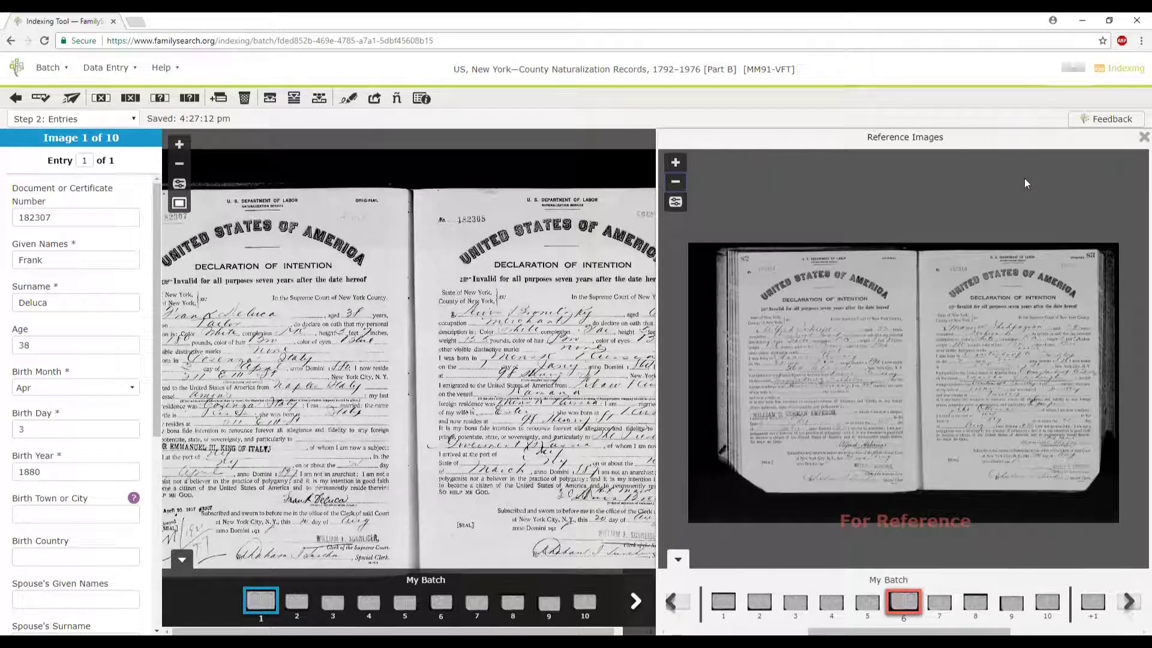
{"action": "left_click", "coordinate": [1144, 139]}
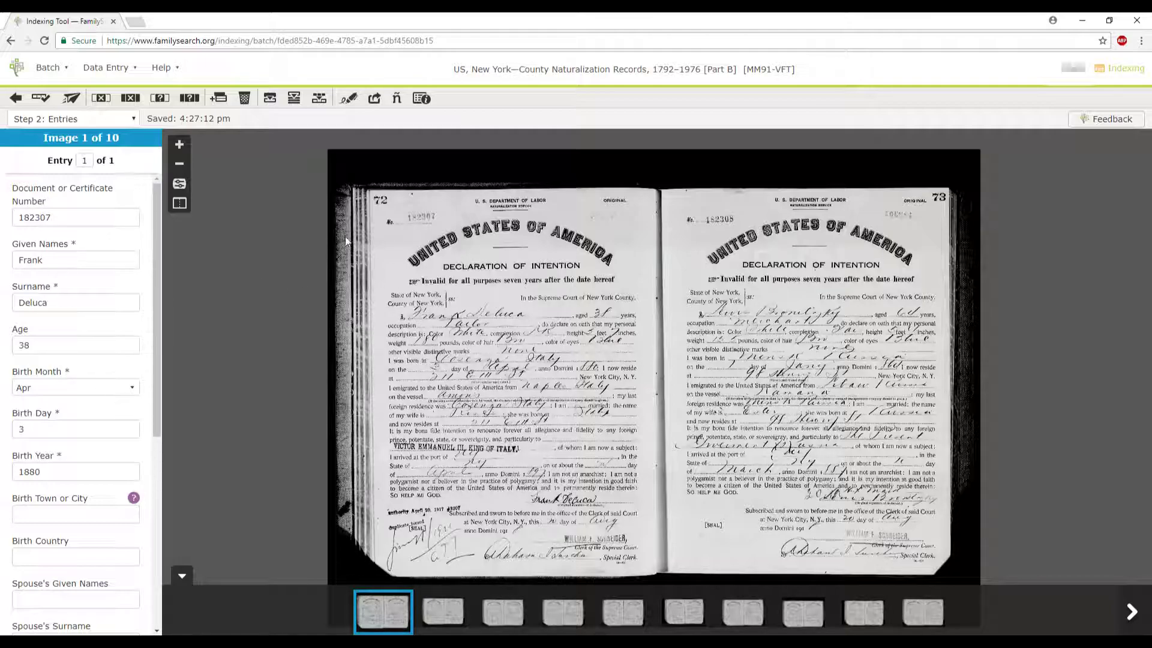
Step: Enlarge the declaration on page 72 and compare its handwritten details with the entry fields
{"action": "left_click", "coordinate": [180, 146]}
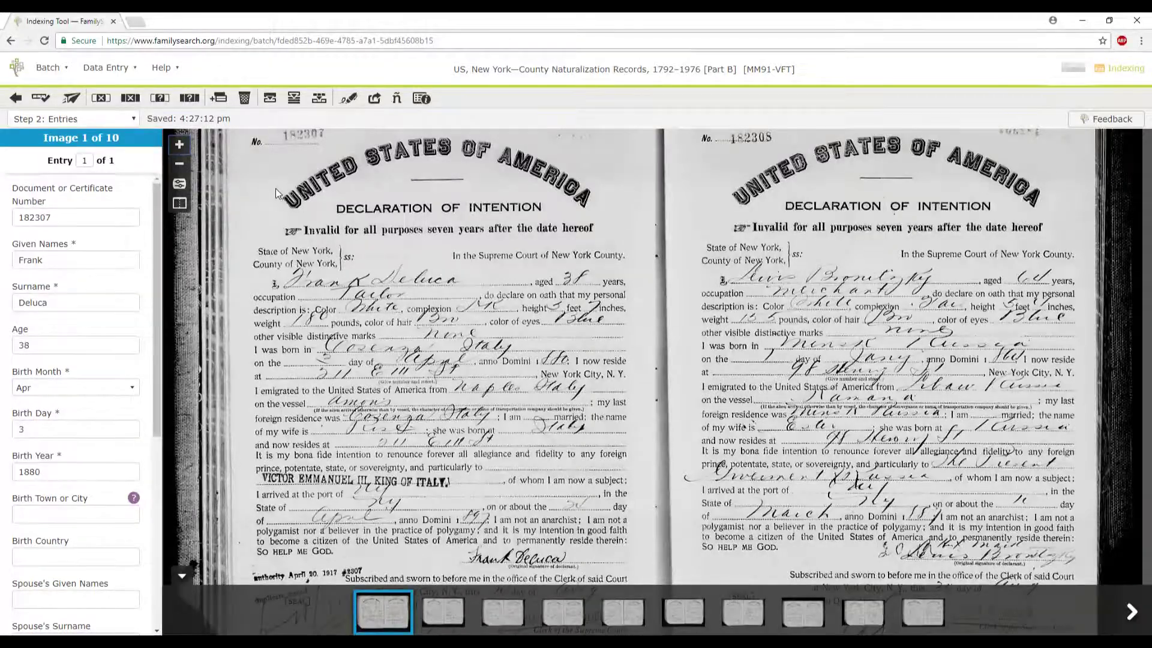
{"action": "scroll", "coordinate": [276, 186], "scroll_direction": "up", "scroll_amount": 2}
{"action": "left_click_drag", "start_coordinate": [274, 179], "coordinate": [350, 170]}
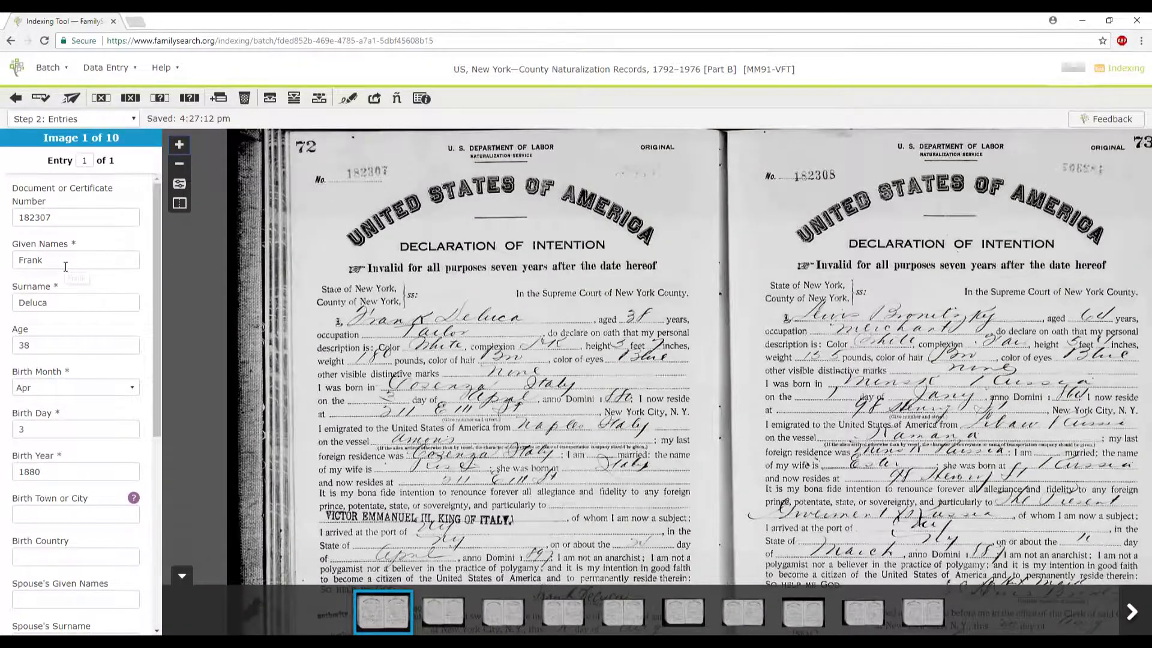
{"action": "left_click_drag", "start_coordinate": [395, 329], "coordinate": [374, 275]}
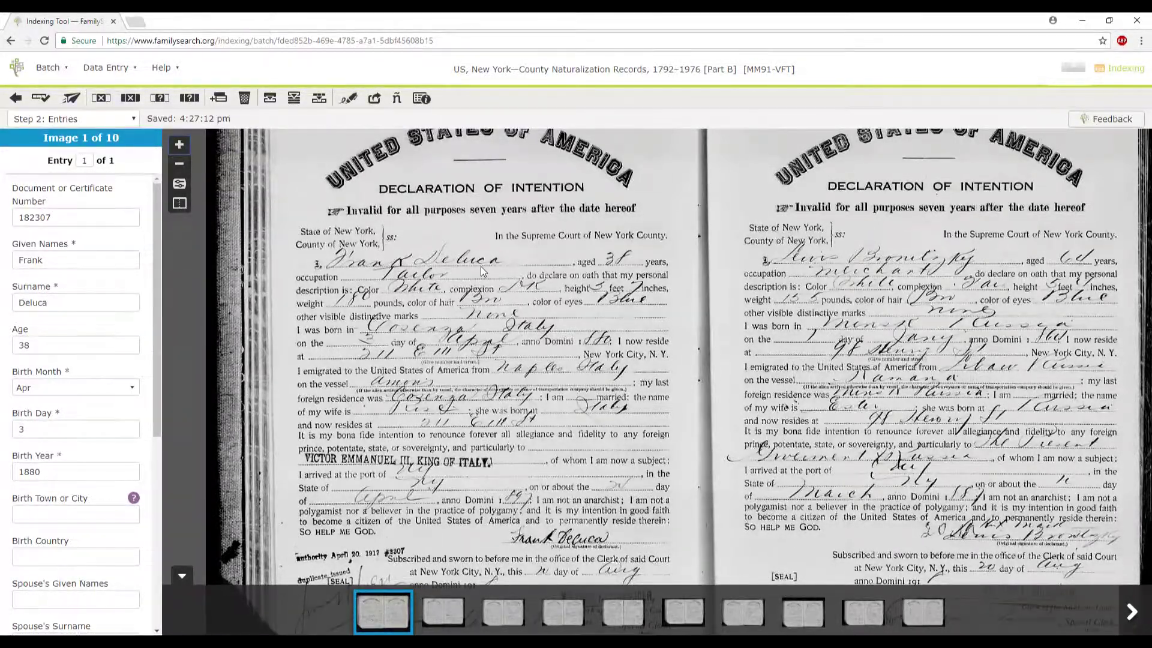
{"action": "left_click_drag", "start_coordinate": [157, 291], "coordinate": [152, 341]}
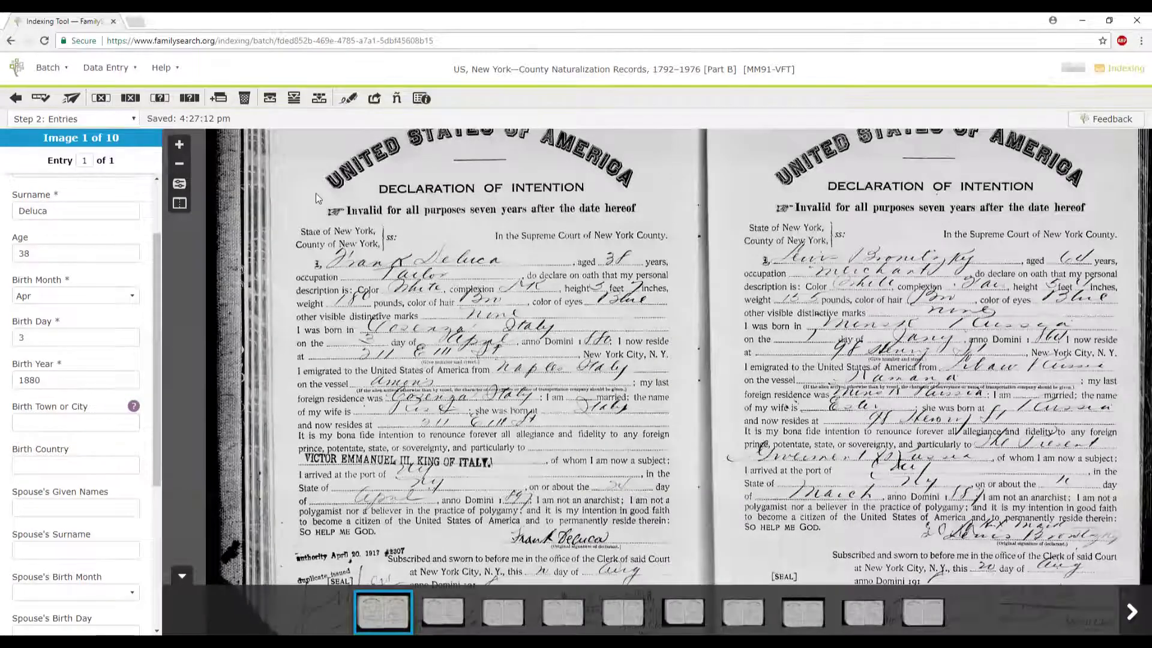
Step: View the handwriting examples and the batch-sharing options, closing each one
{"action": "left_click", "coordinate": [348, 99]}
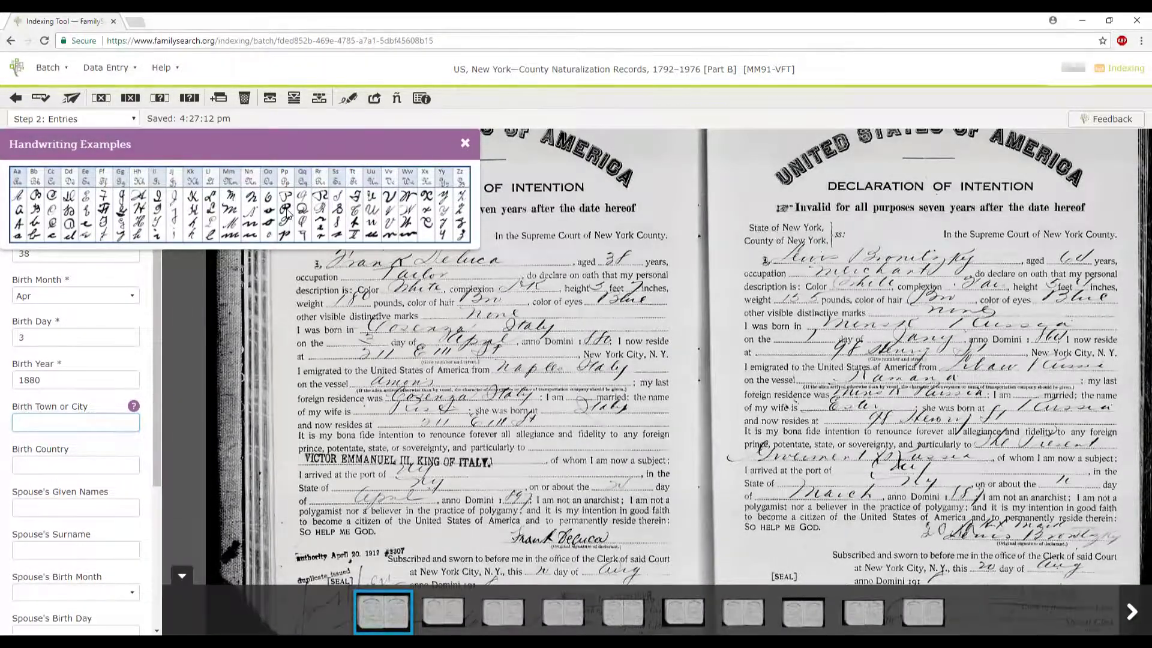
{"action": "left_click", "coordinate": [465, 145]}
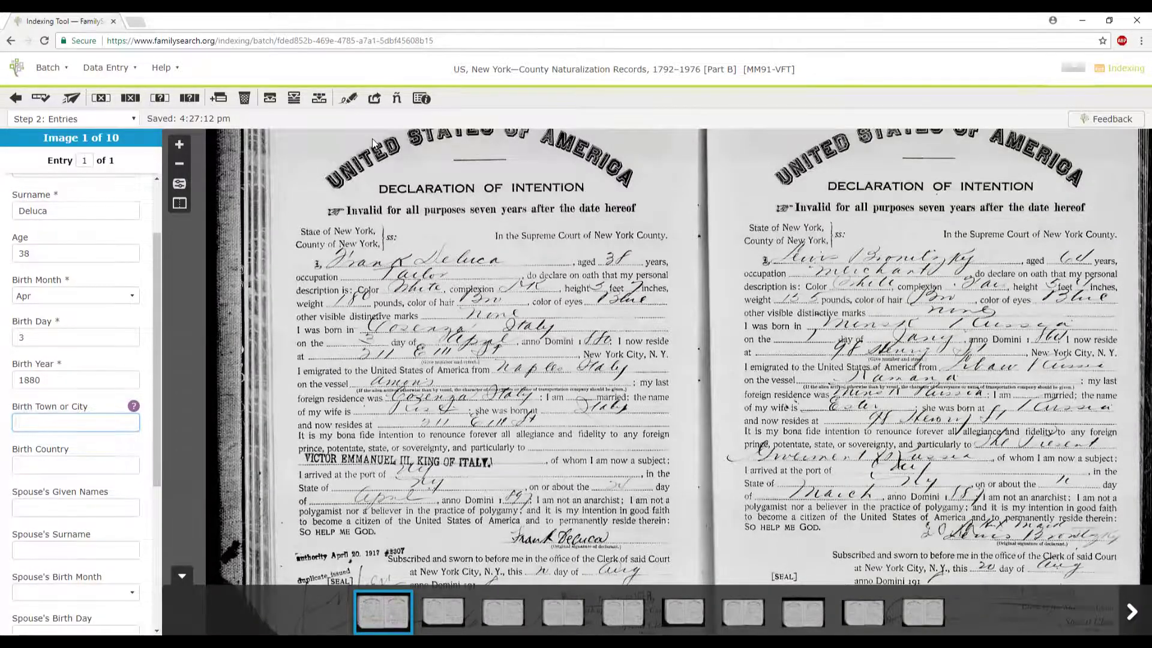
{"action": "left_click", "coordinate": [375, 102]}
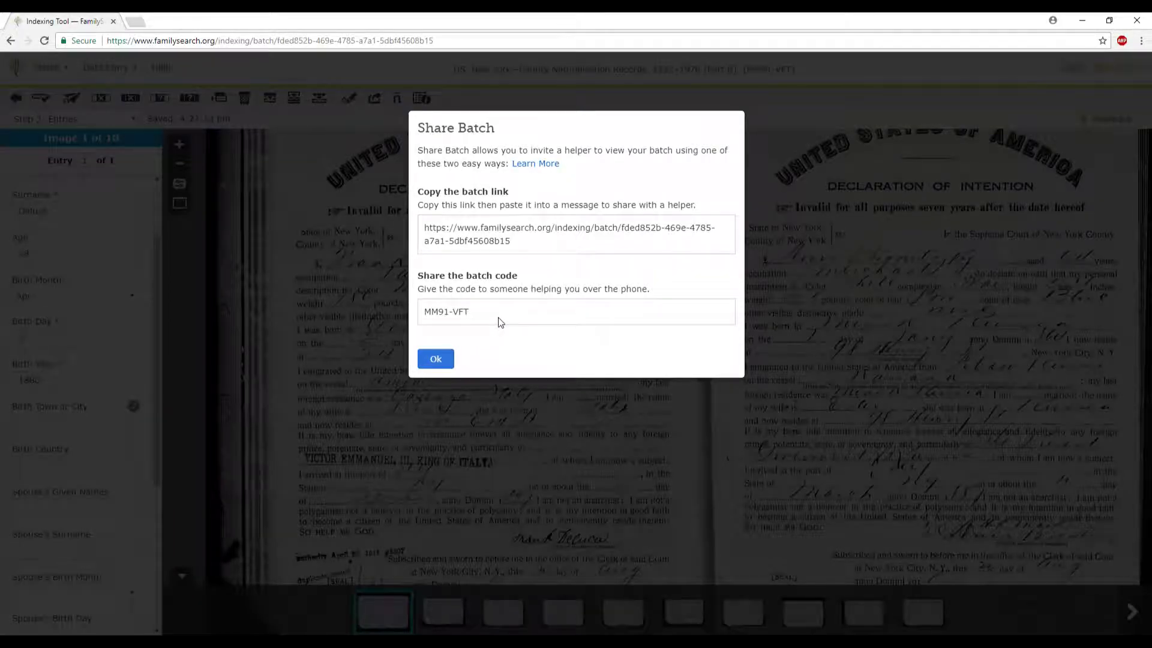
{"action": "left_click", "coordinate": [436, 360]}
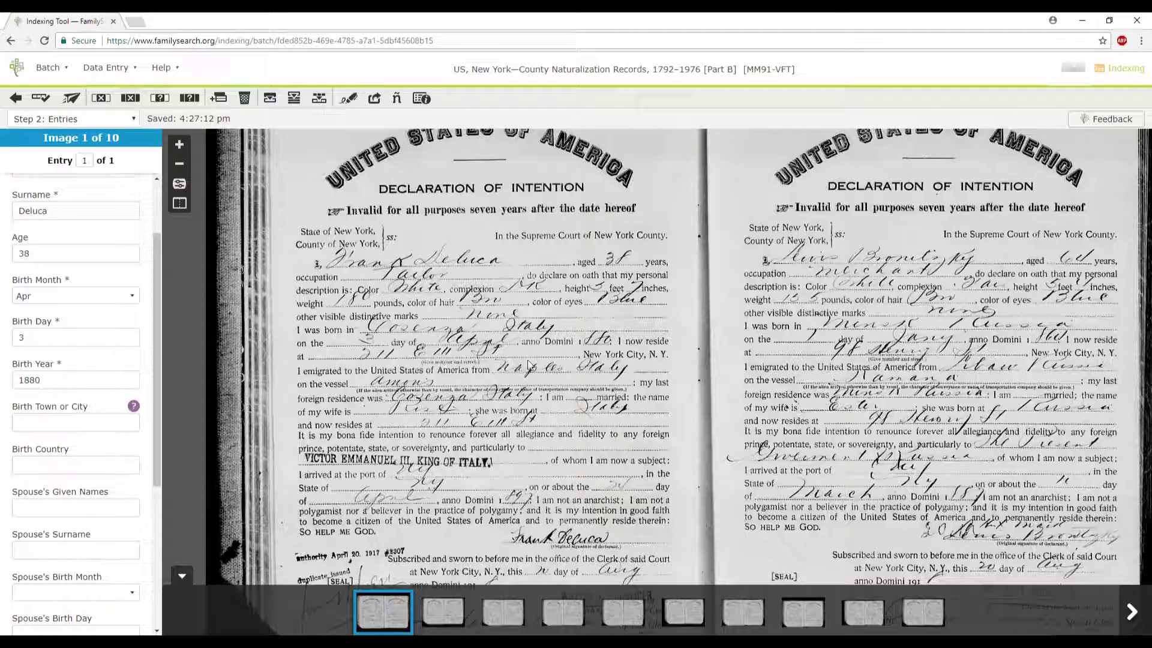
Step: Look through the international characters and reopen the project instructions, closing both
{"action": "left_click", "coordinate": [398, 100]}
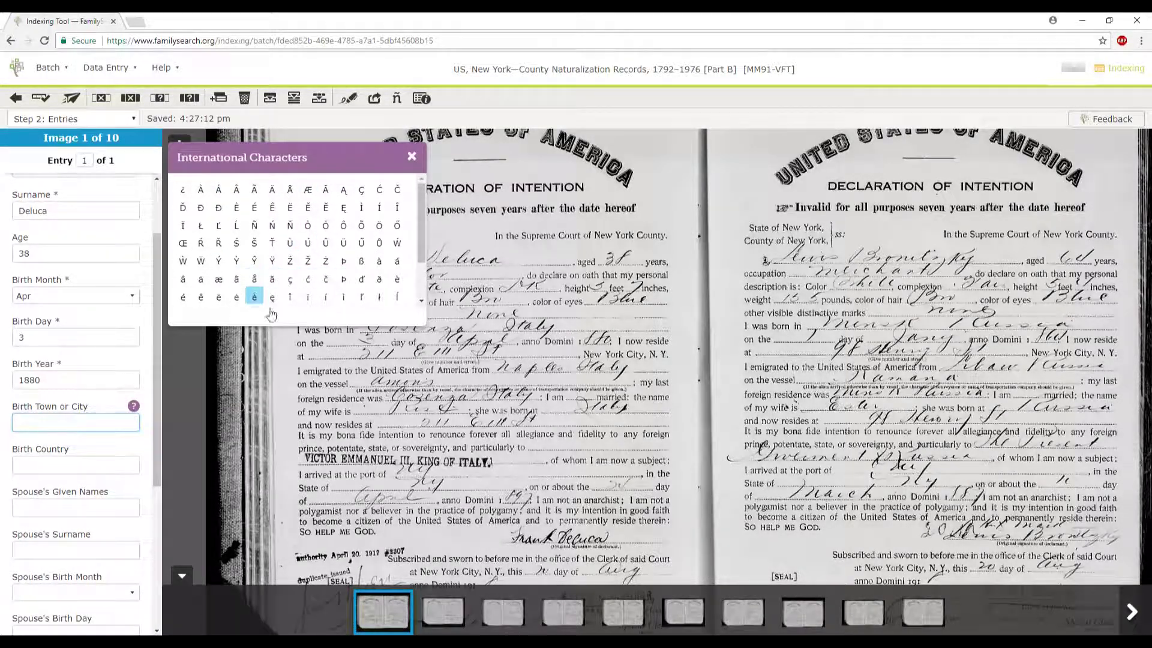
{"action": "left_click_drag", "start_coordinate": [419, 237], "coordinate": [416, 275]}
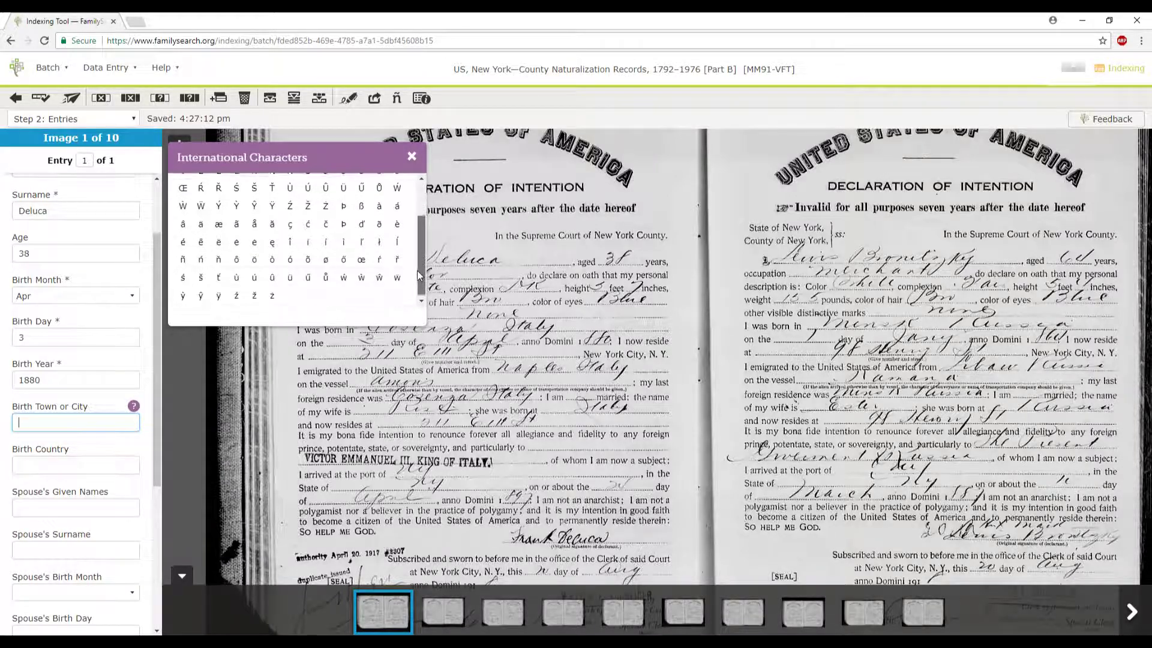
{"action": "left_click", "coordinate": [421, 99]}
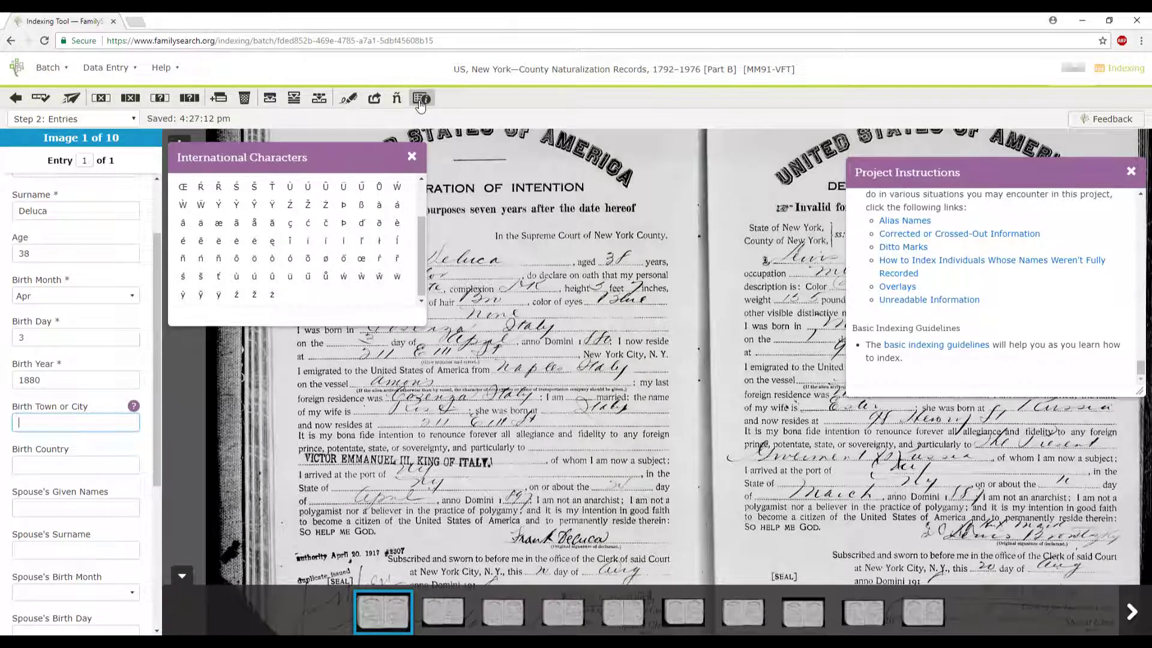
{"action": "left_click", "coordinate": [411, 156]}
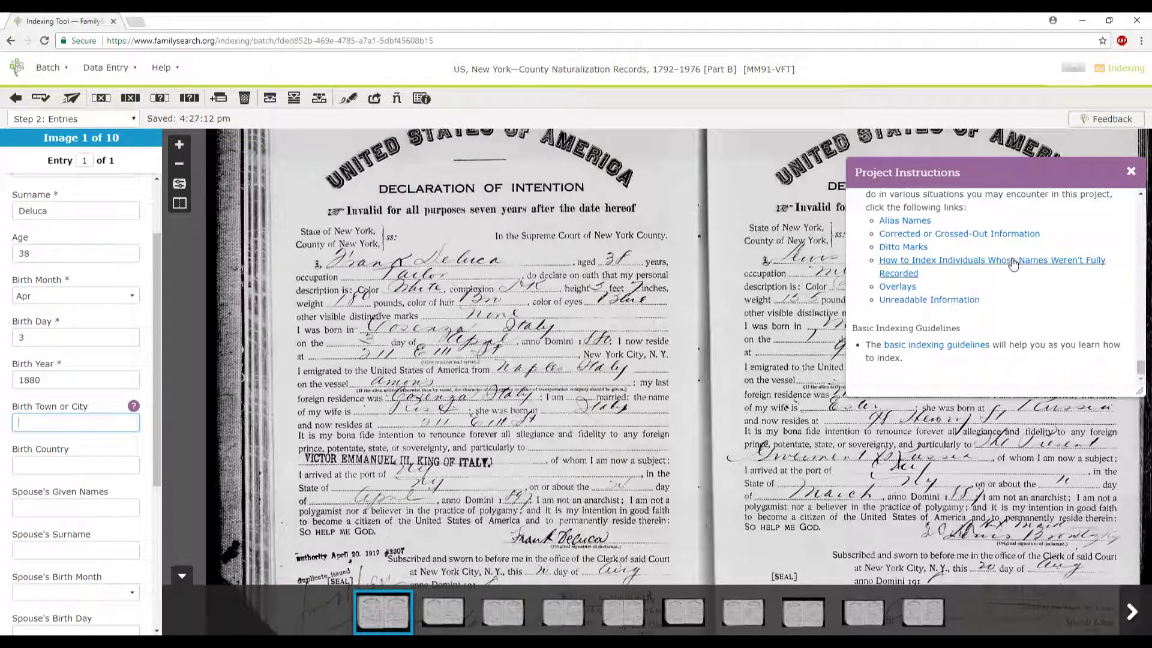
{"action": "left_click", "coordinate": [1131, 172]}
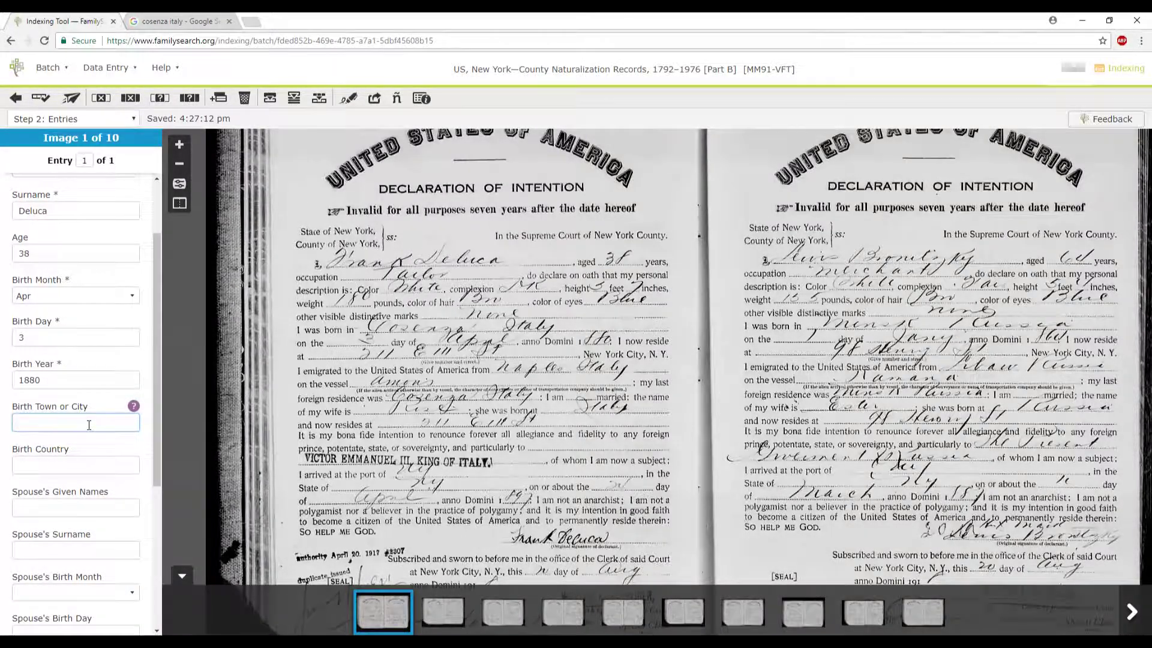
Step: Enter Cosenza as the birth town or city, checking the handwriting examples while reading the name
{"action": "type", "text": "Cose"}
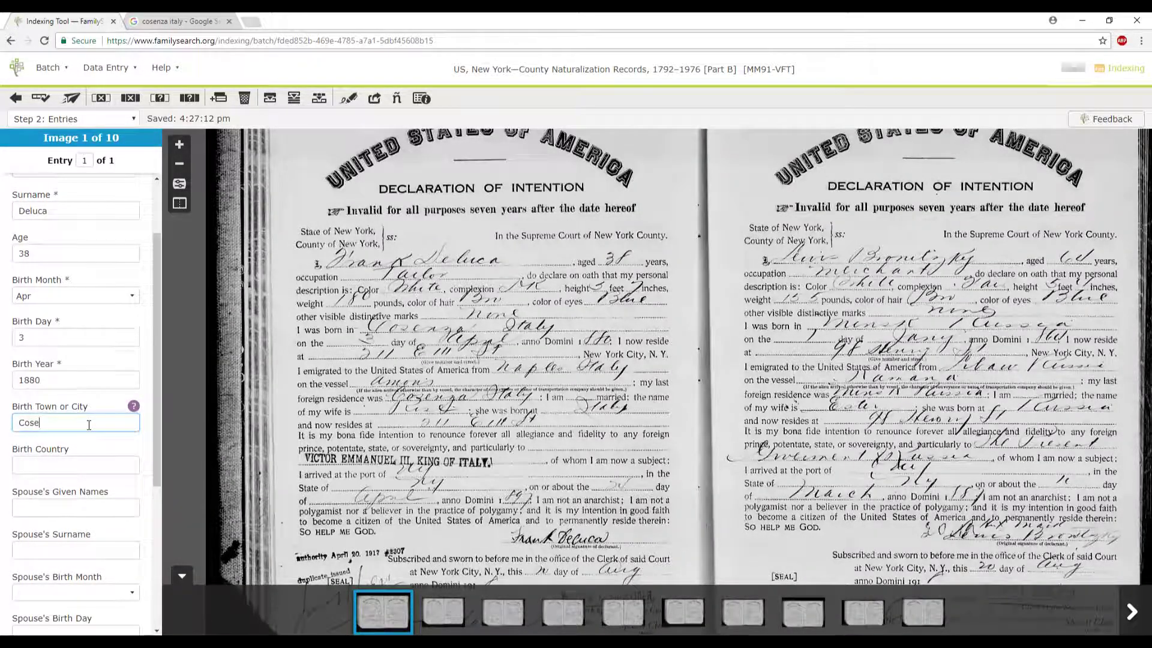
{"action": "type", "text": "n"}
{"action": "left_click", "coordinate": [348, 98]}
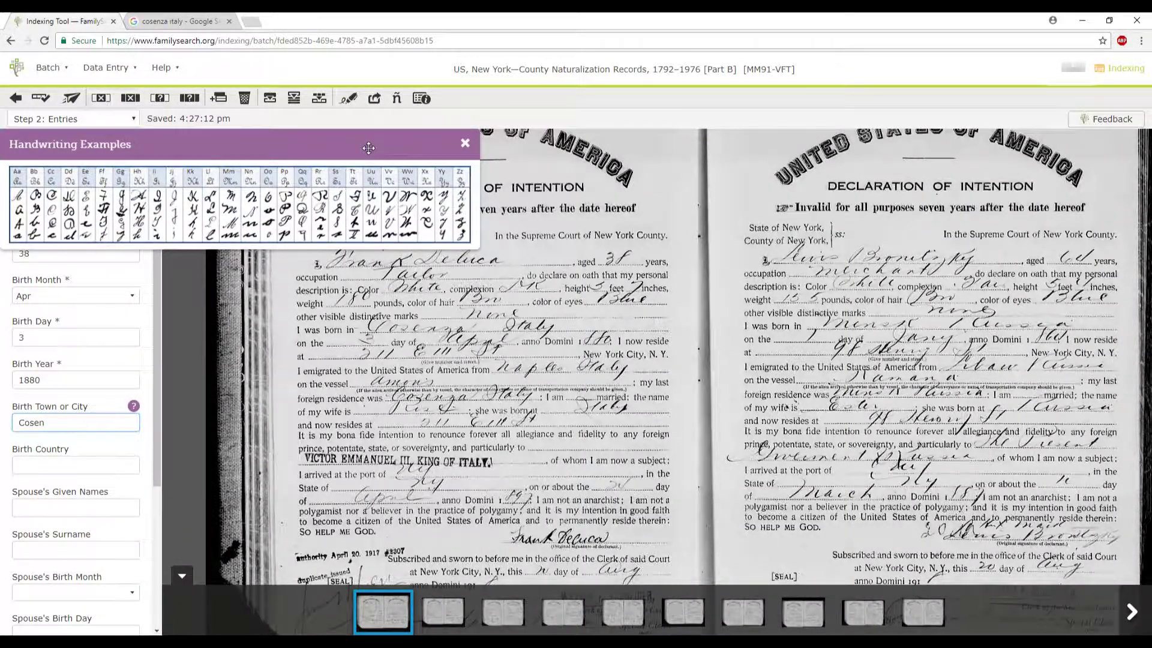
{"action": "left_click", "coordinate": [465, 143]}
{"action": "type", "text": "za"}
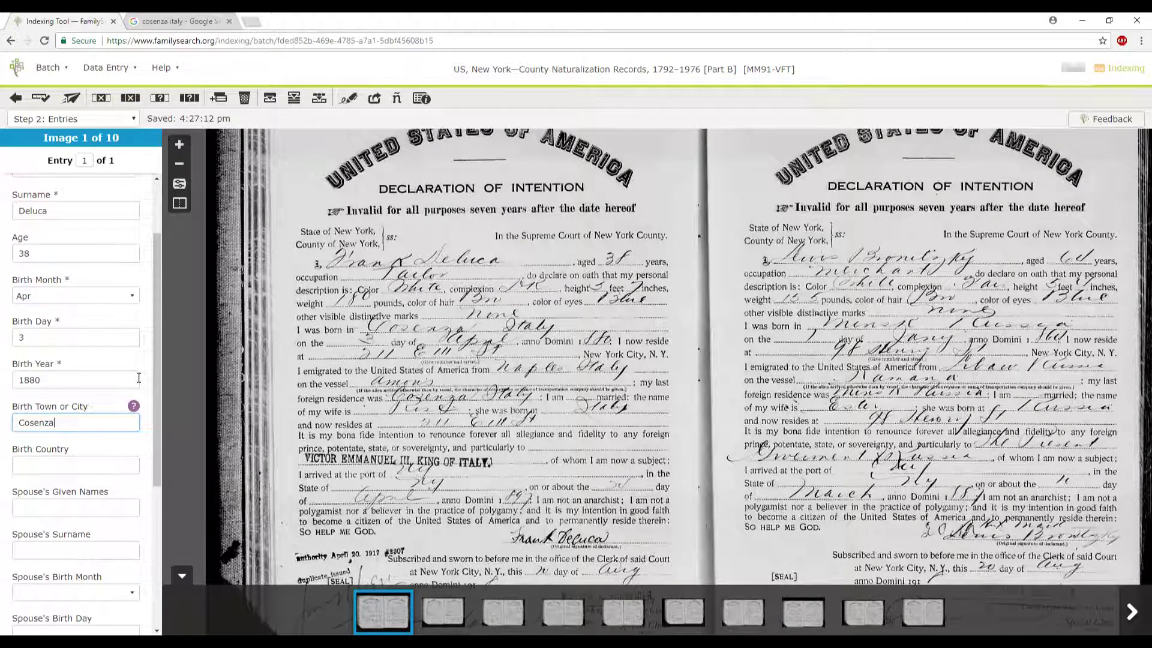
Step: Read the field help for Birth Town or City, close it and move on to the Birth Country field
{"action": "left_click", "coordinate": [134, 407]}
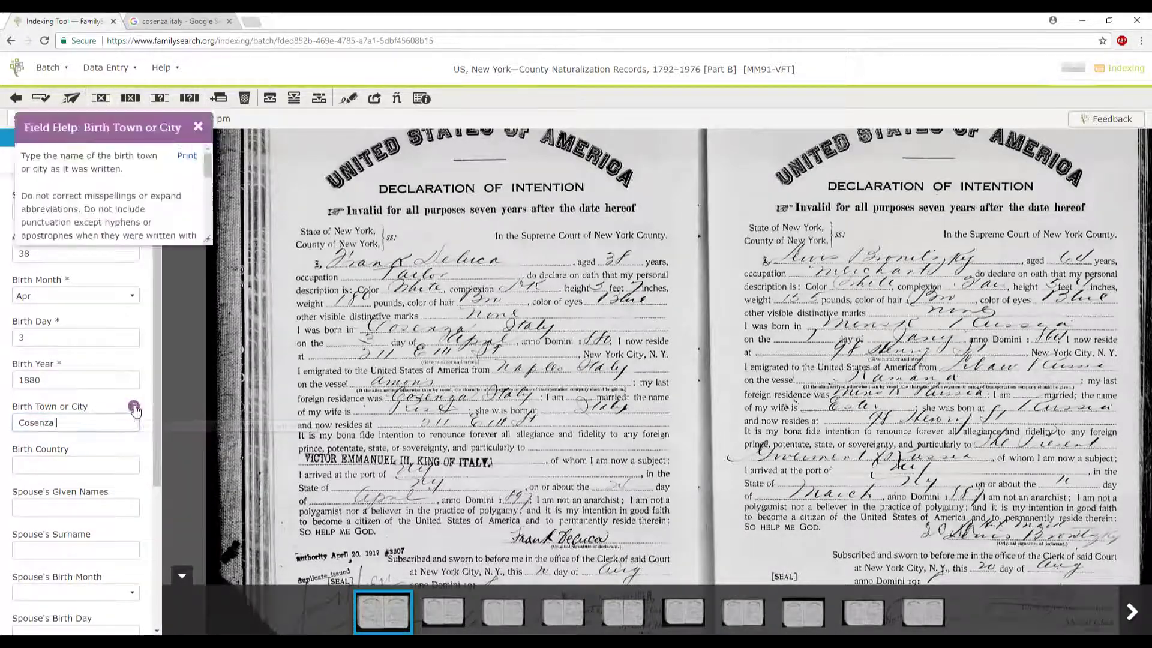
{"action": "left_click", "coordinate": [198, 128]}
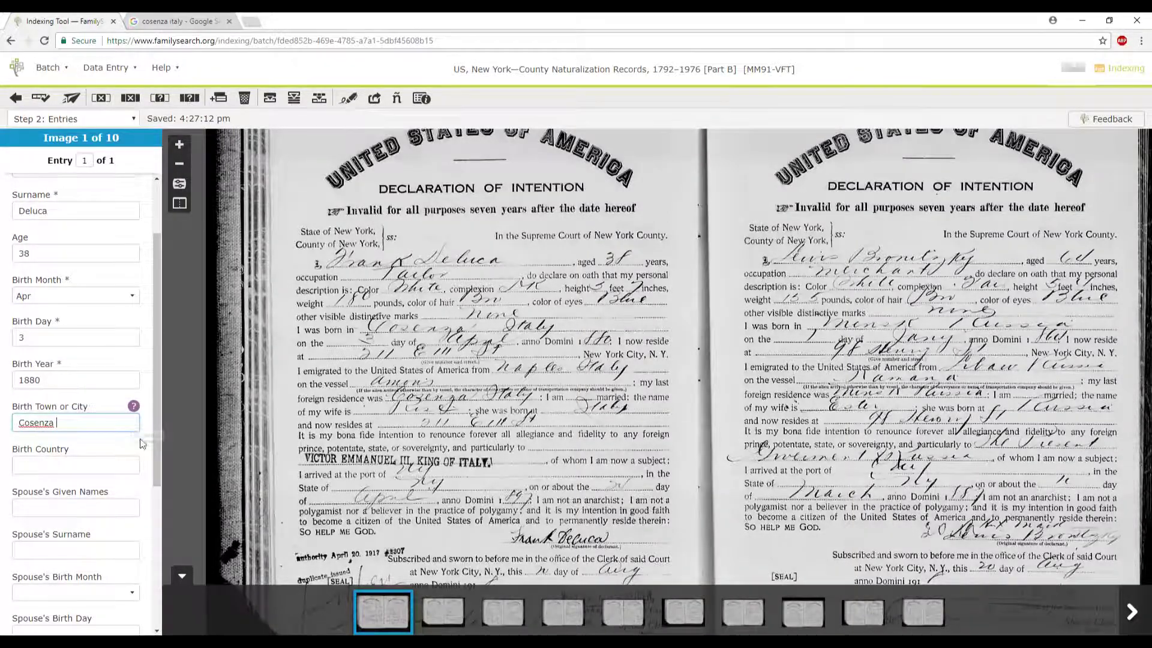
{"action": "key", "text": "Tab"}
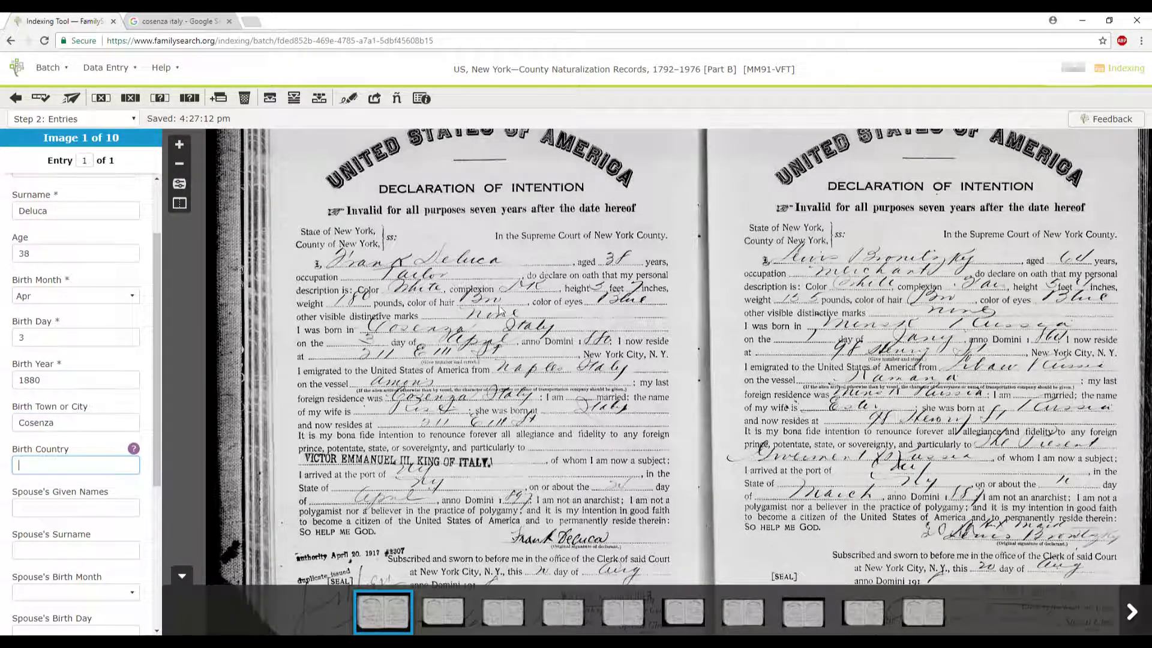
Step: Enter Italy as the birth country
{"action": "type", "text": "Italy"}
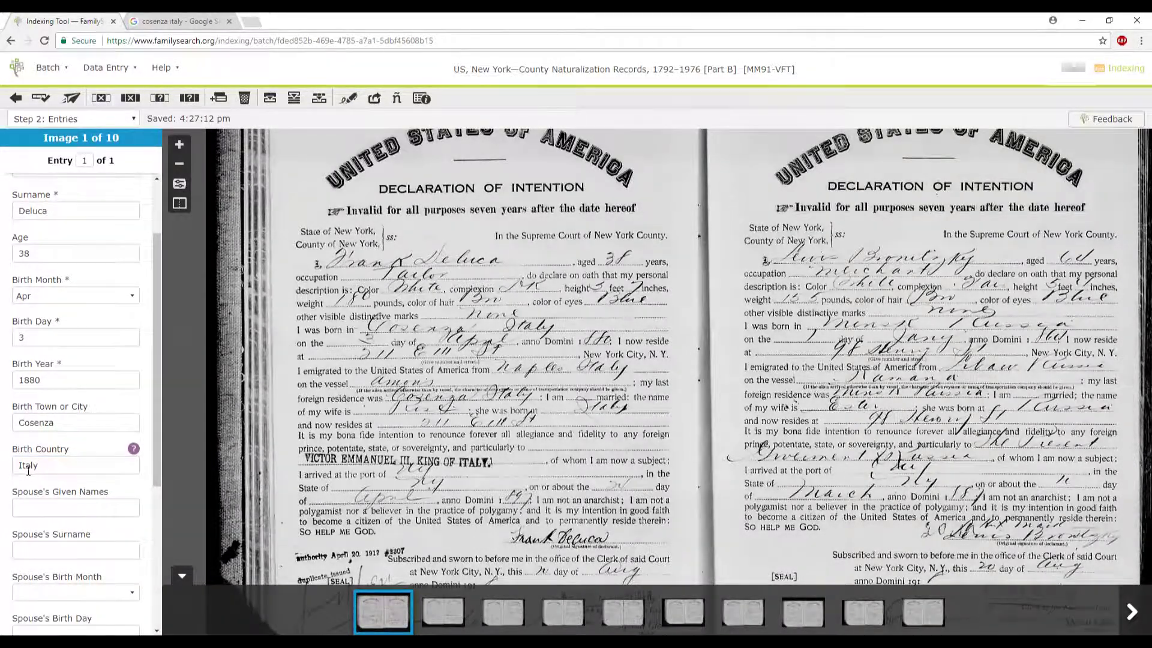
{"action": "left_click_drag", "start_coordinate": [17, 466], "coordinate": [24, 464]}
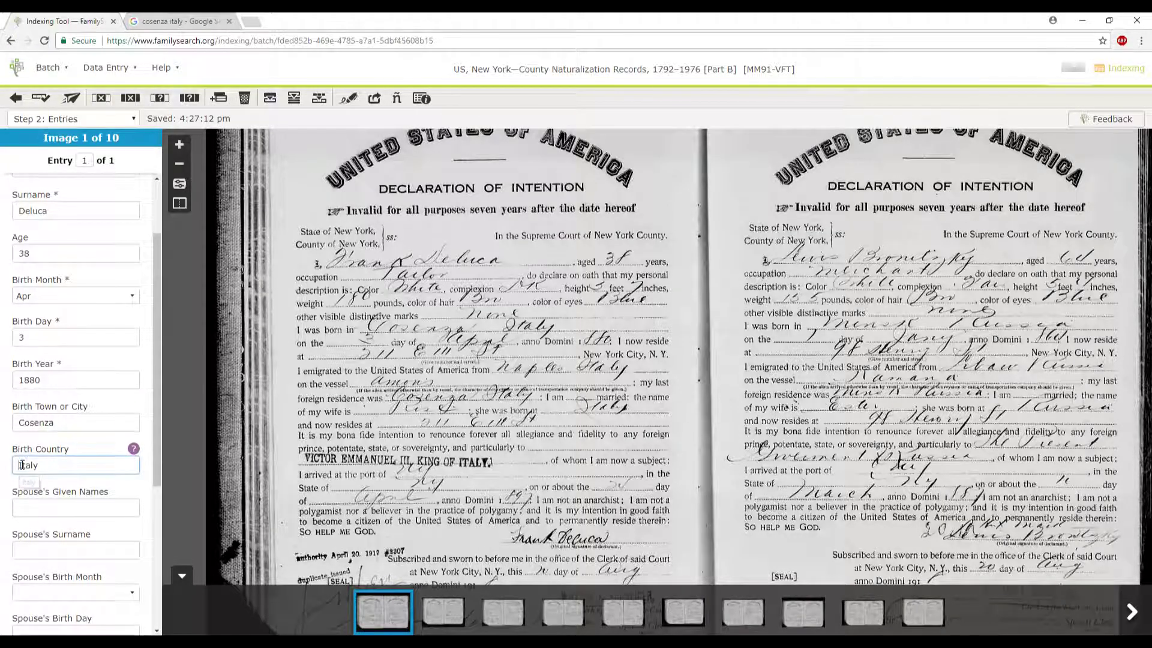
{"action": "type", "text": "I"}
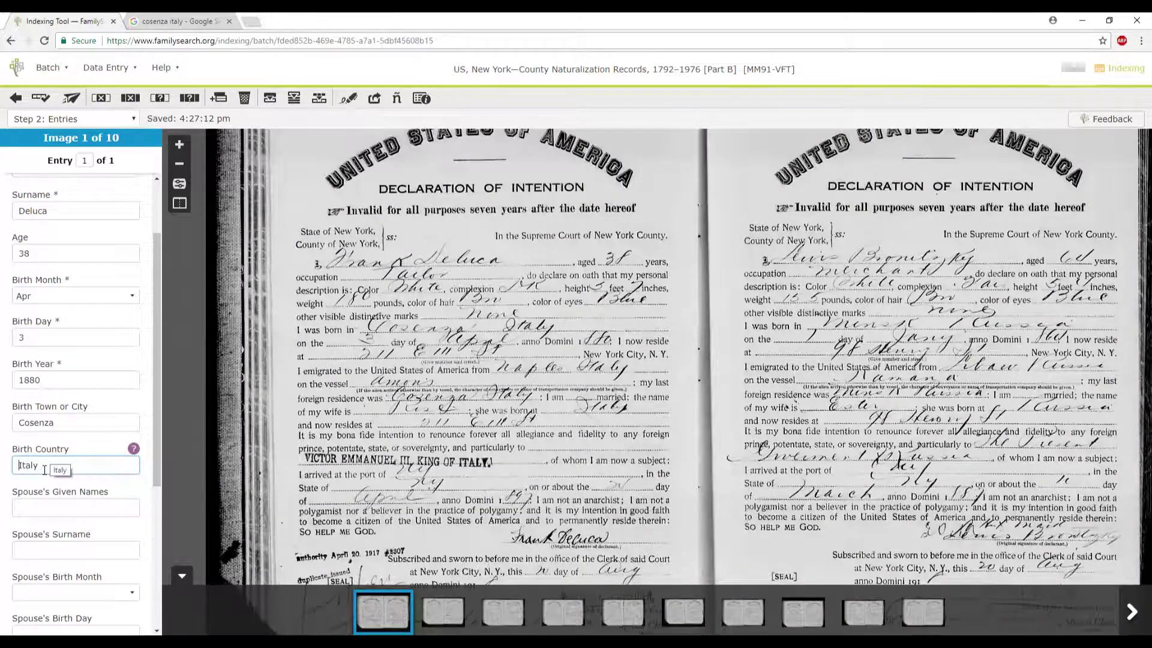
Step: Enter the spouse's given name as read from the declaration and mark the spouse's surname as blank
{"action": "left_click", "coordinate": [52, 509]}
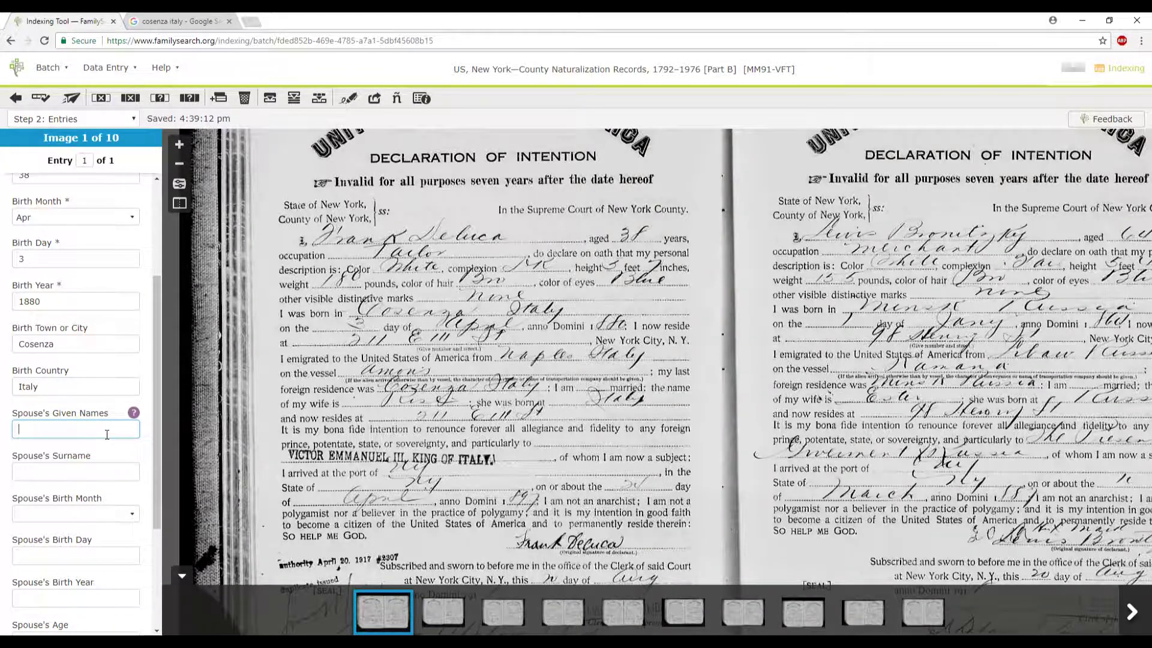
{"action": "type", "text": "Risa"}
{"action": "left_click", "coordinate": [100, 475]}
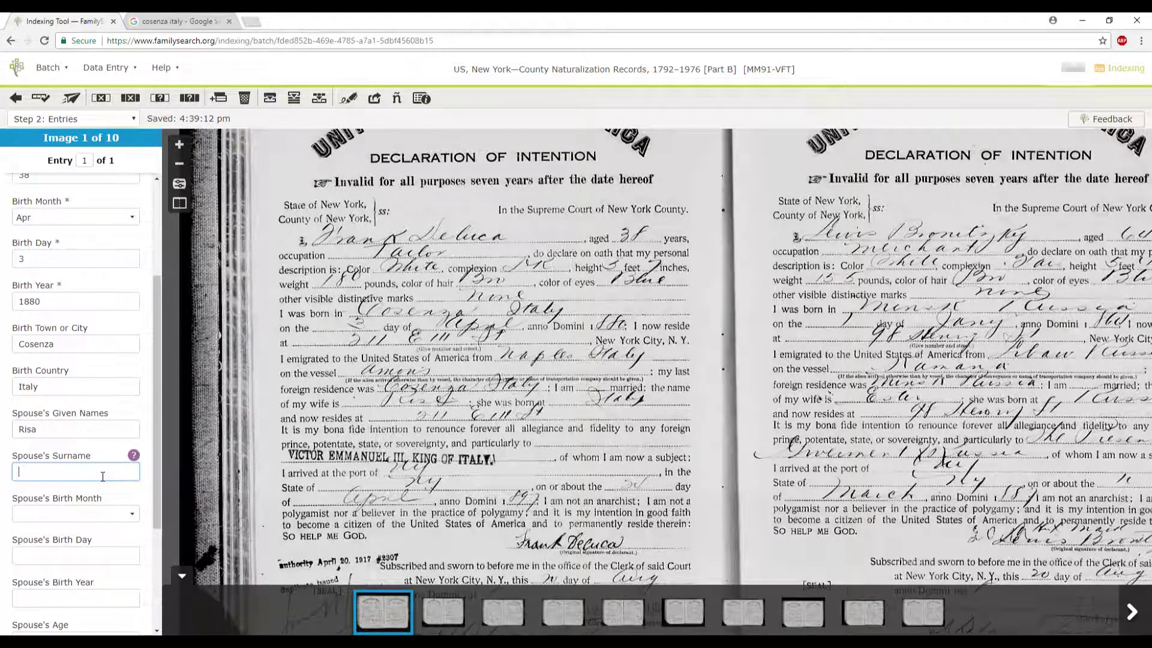
{"action": "left_click", "coordinate": [118, 498]}
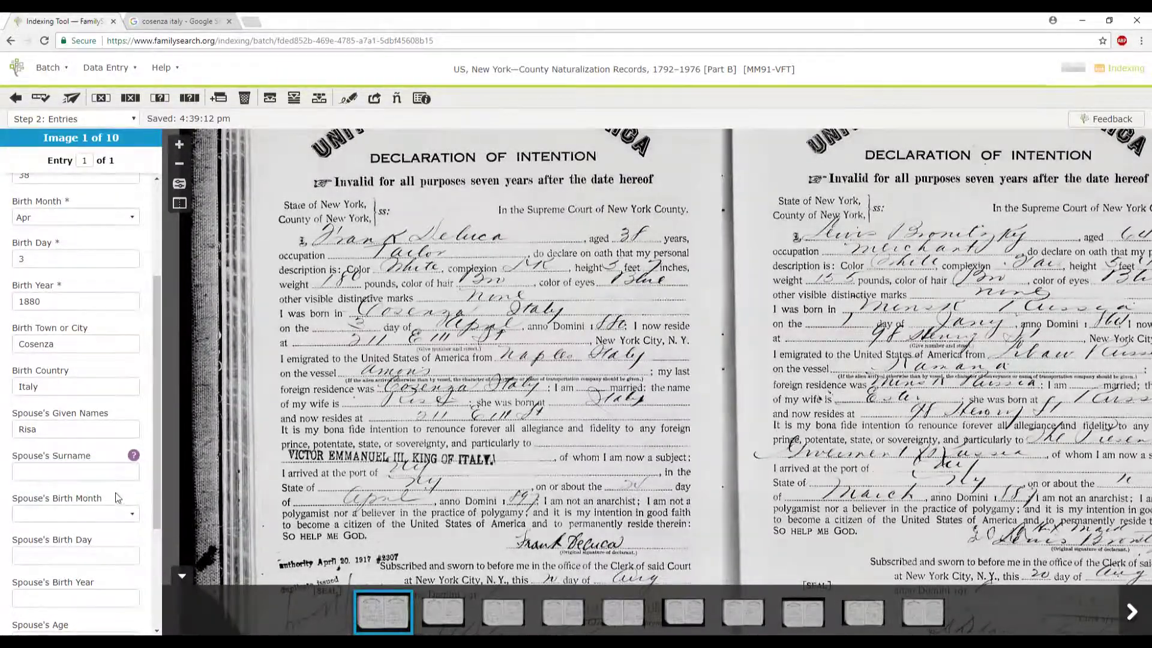
{"action": "left_click", "coordinate": [91, 470]}
{"action": "left_click", "coordinate": [101, 99]}
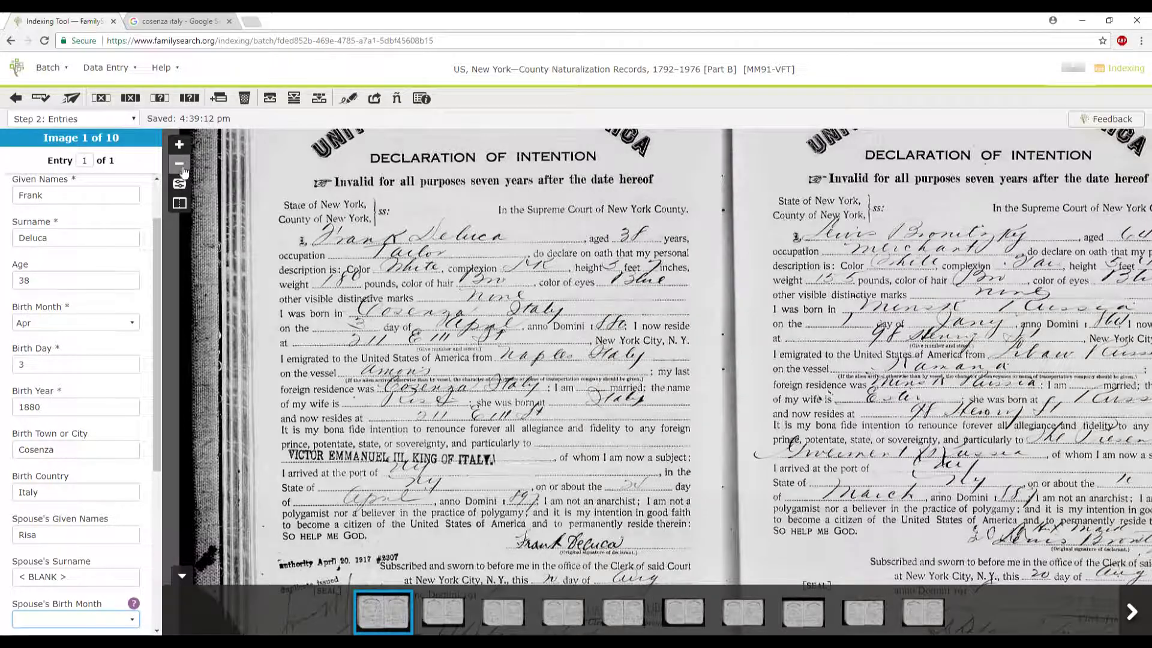
Step: Leave the spouse's birth month empty and mark the spouse's birth day, birth year and age as blank
{"action": "left_click_drag", "start_coordinate": [156, 405], "coordinate": [153, 454]}
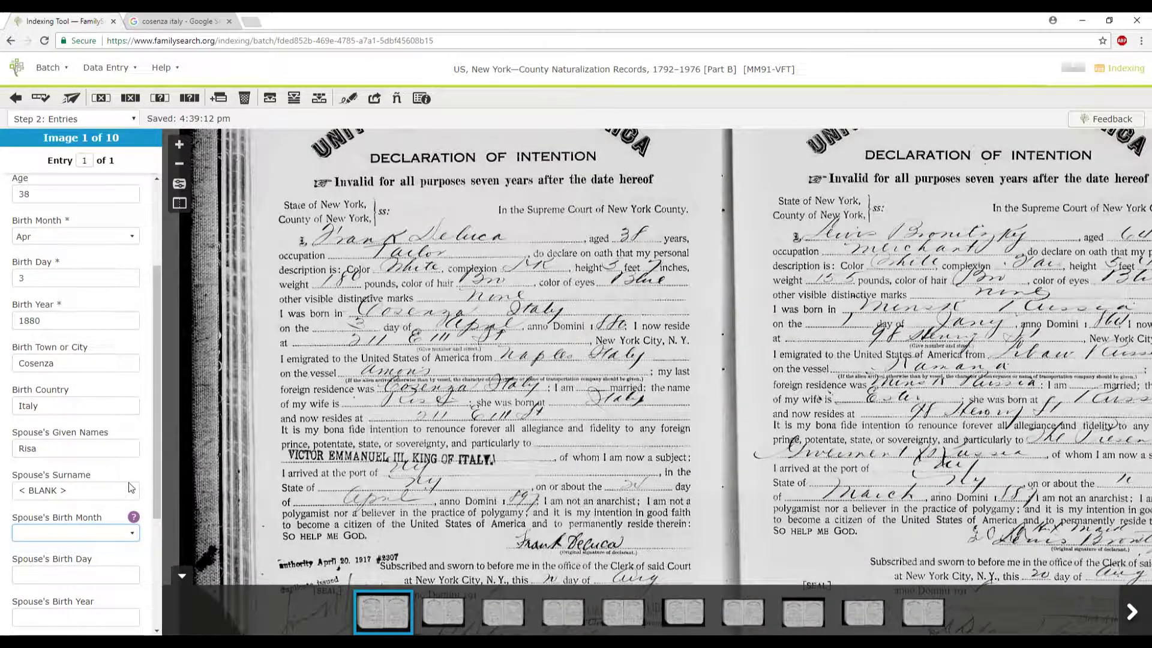
{"action": "scroll", "coordinate": [129, 487], "scroll_direction": "down", "scroll_amount": 4}
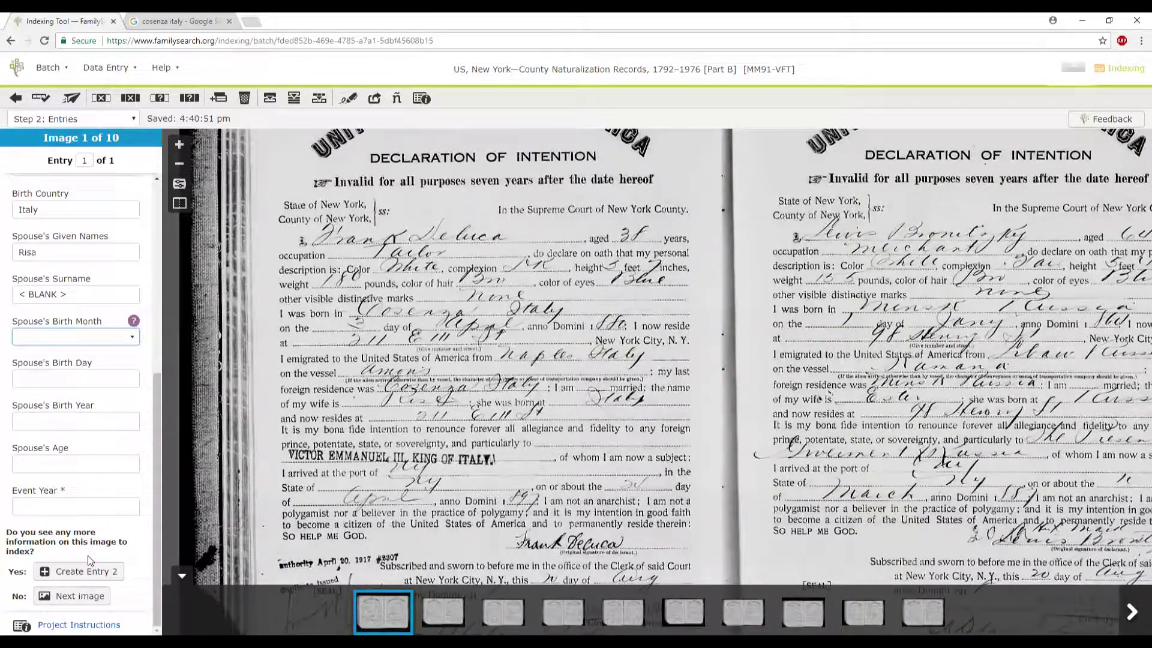
{"action": "left_click", "coordinate": [89, 337]}
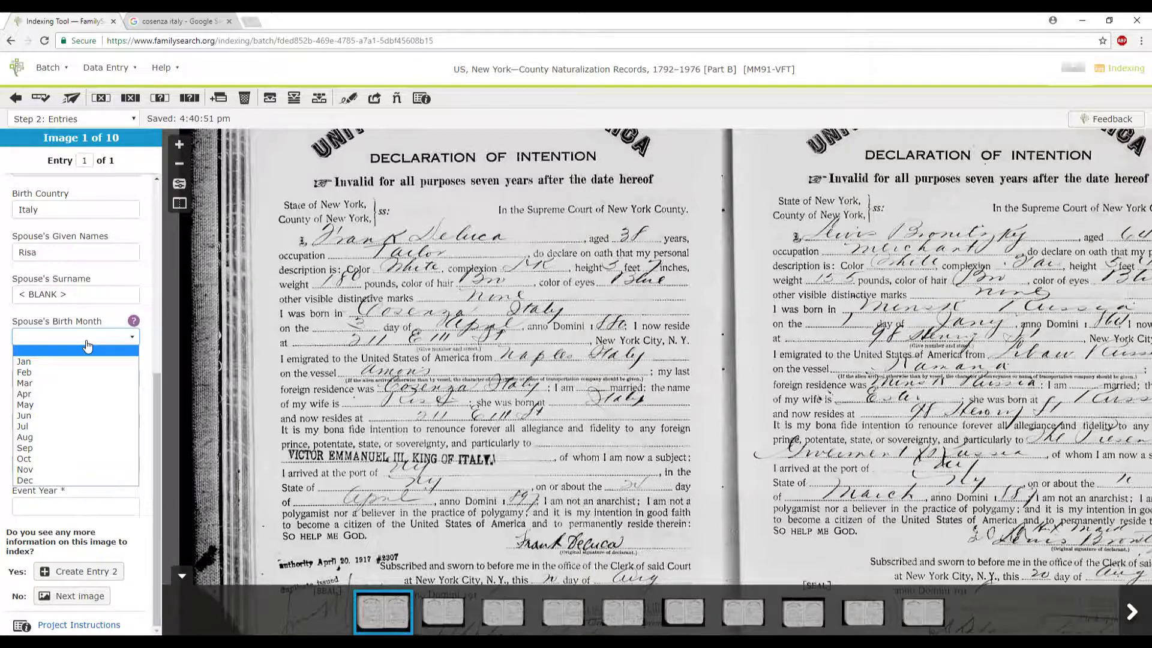
{"action": "left_click", "coordinate": [87, 348]}
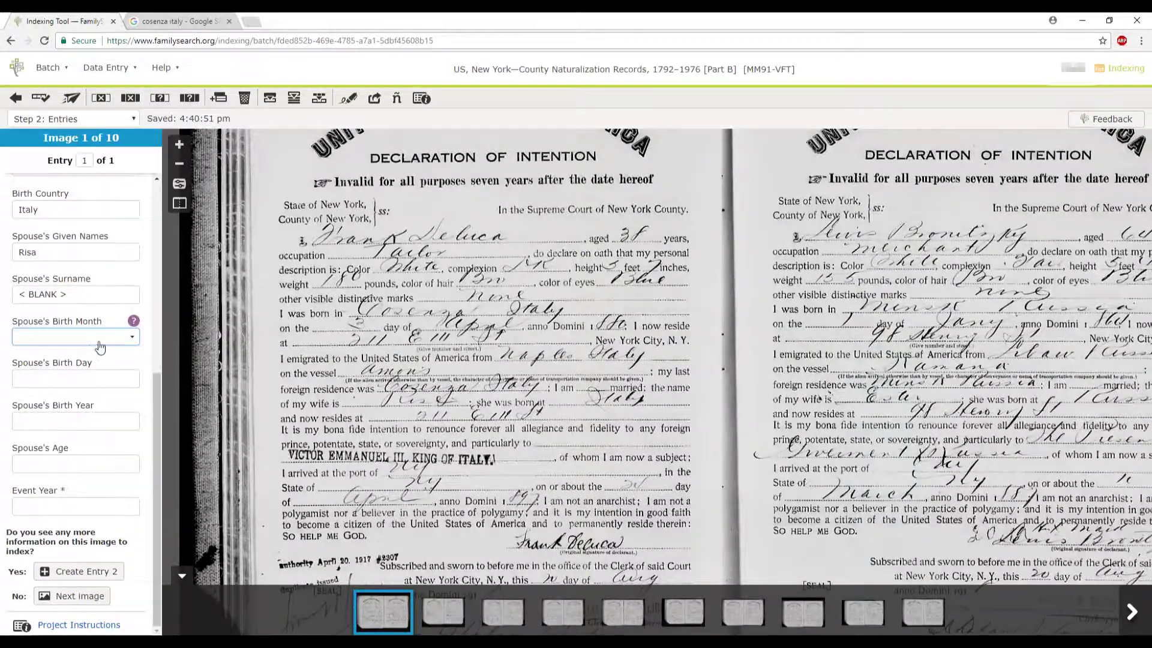
{"action": "left_click", "coordinate": [109, 383]}
{"action": "left_click", "coordinate": [133, 102]}
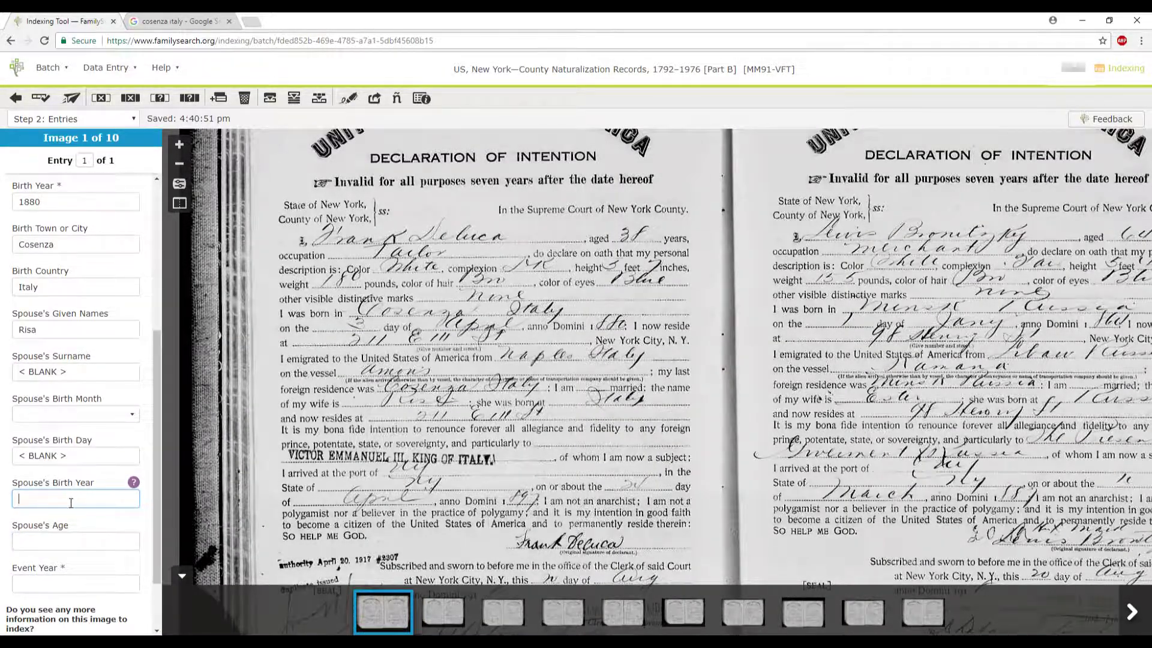
{"action": "scroll", "coordinate": [70, 503], "scroll_direction": "down", "scroll_amount": 1}
{"action": "left_click", "coordinate": [101, 98]}
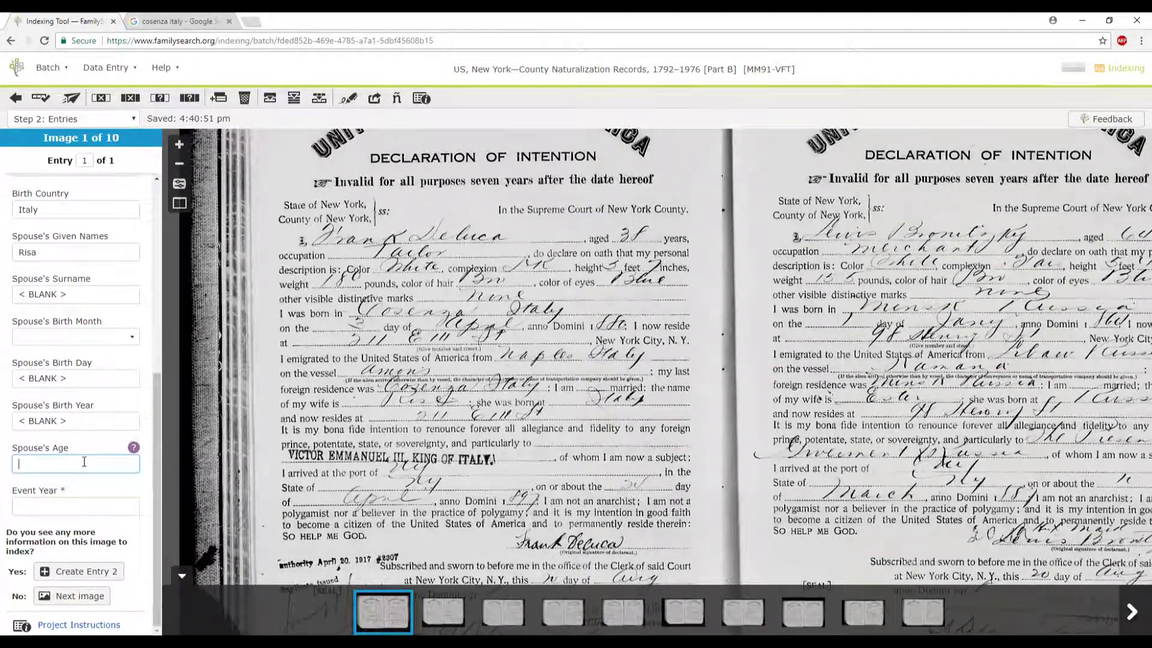
{"action": "key", "text": "ctrl+b"}
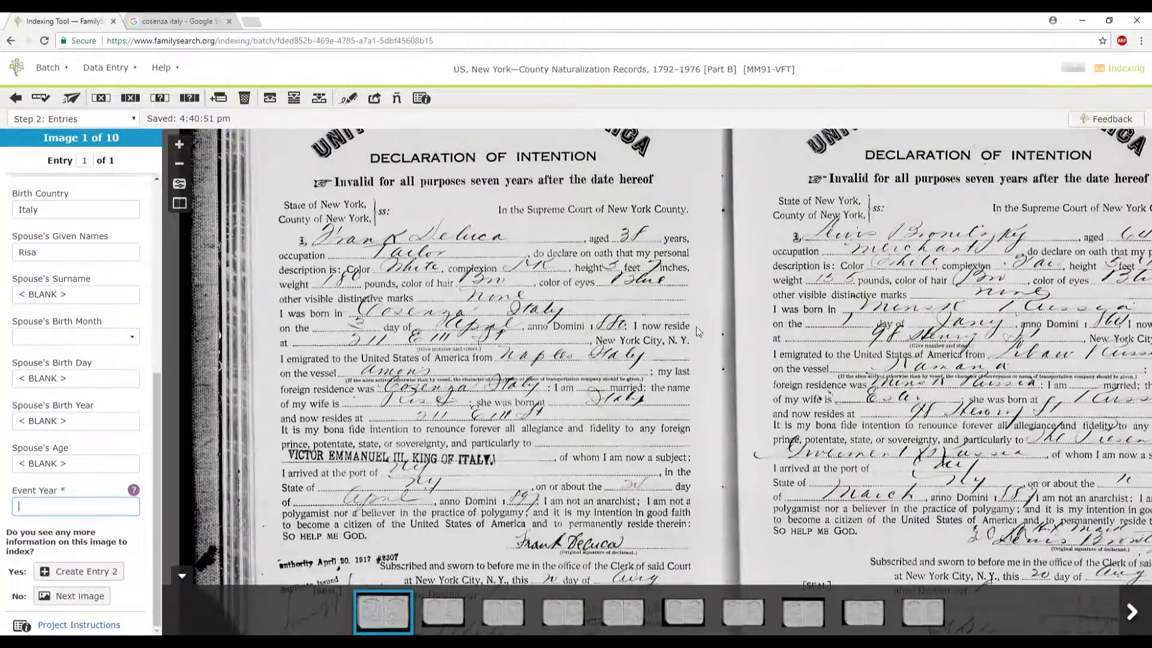
Step: Read the field help for Event Year, close it and enter 1918 as the year from the declaration's signing date
{"action": "left_click", "coordinate": [134, 491]}
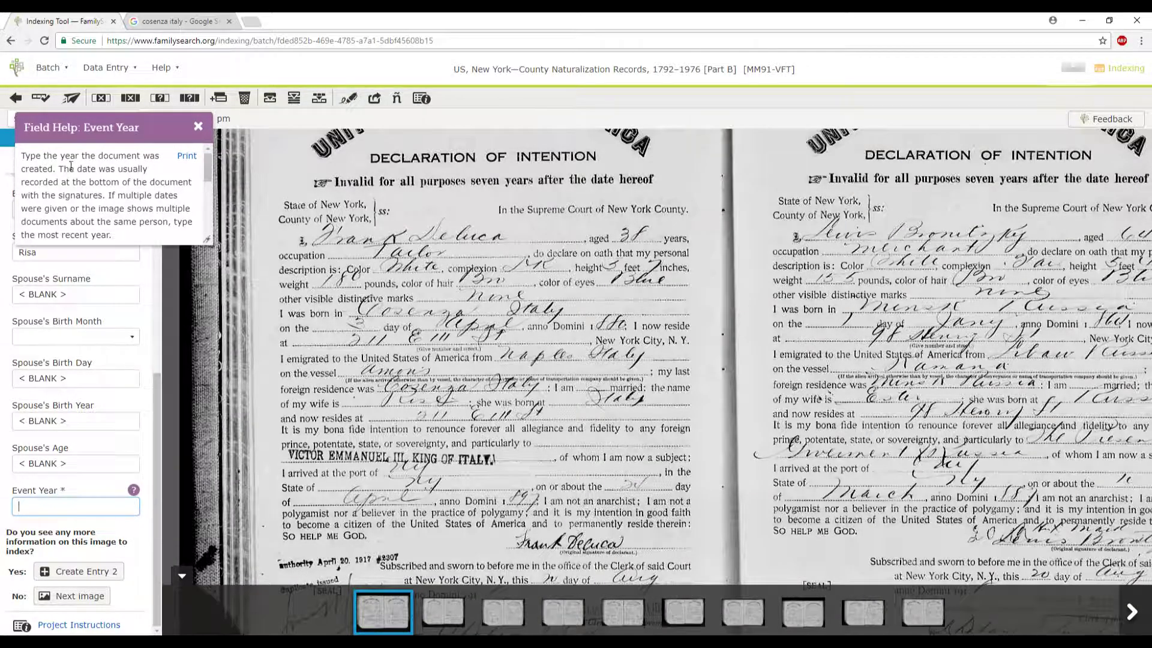
{"action": "left_click", "coordinate": [198, 127]}
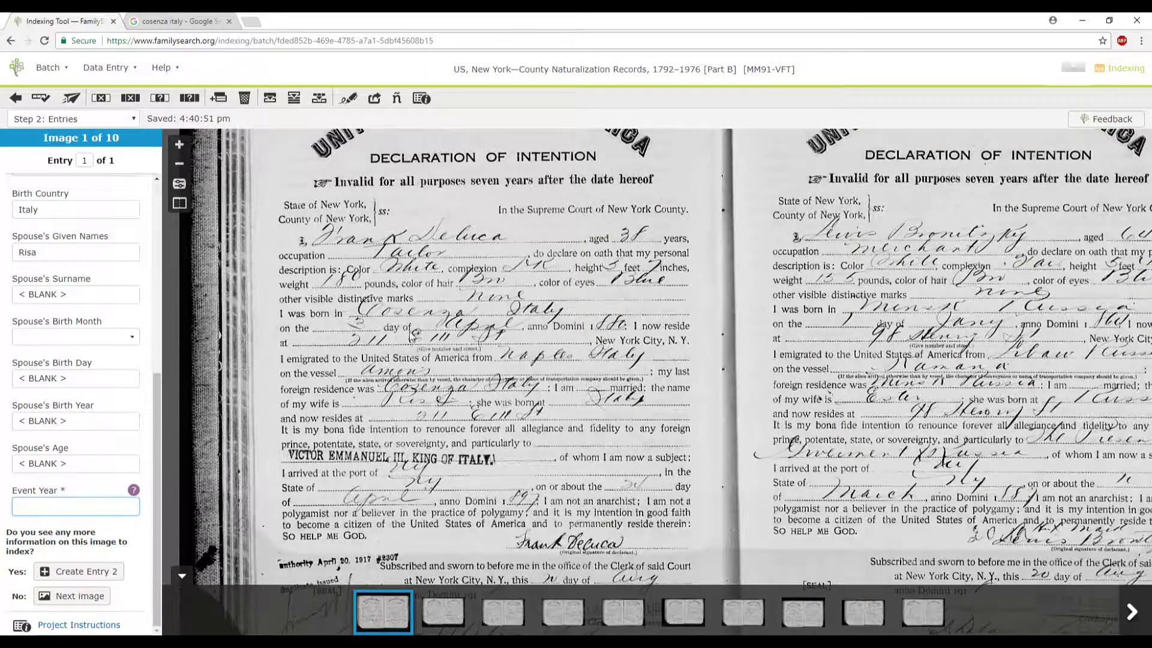
{"action": "scroll", "coordinate": [593, 476], "scroll_direction": "down", "scroll_amount": 3}
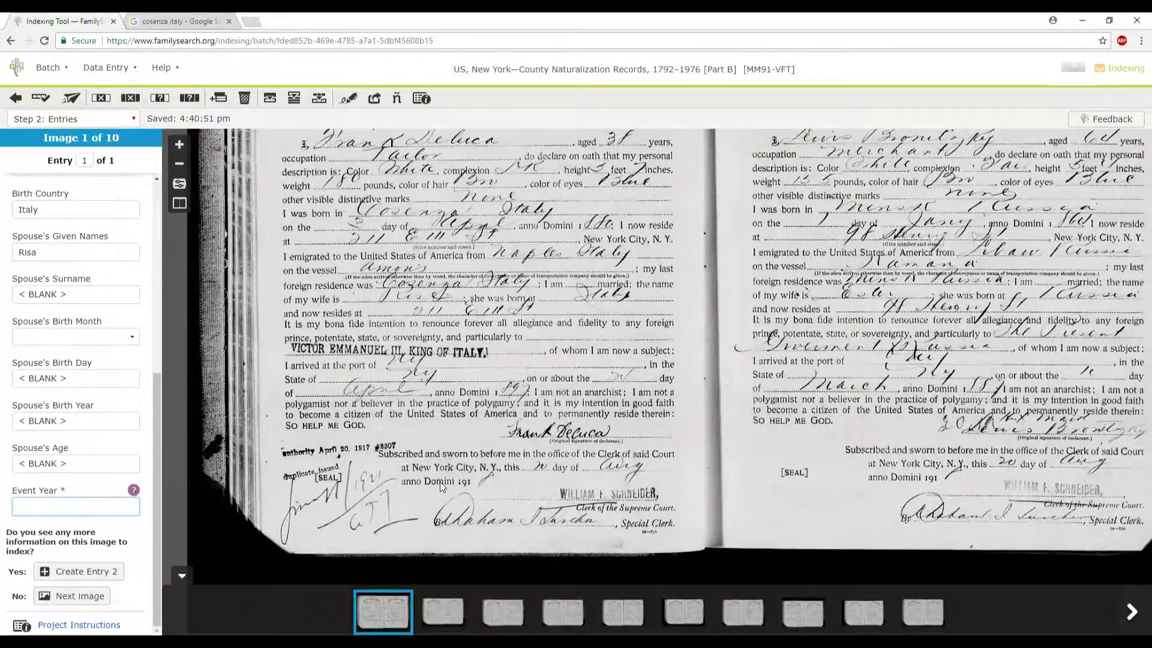
{"action": "type", "text": "1918"}
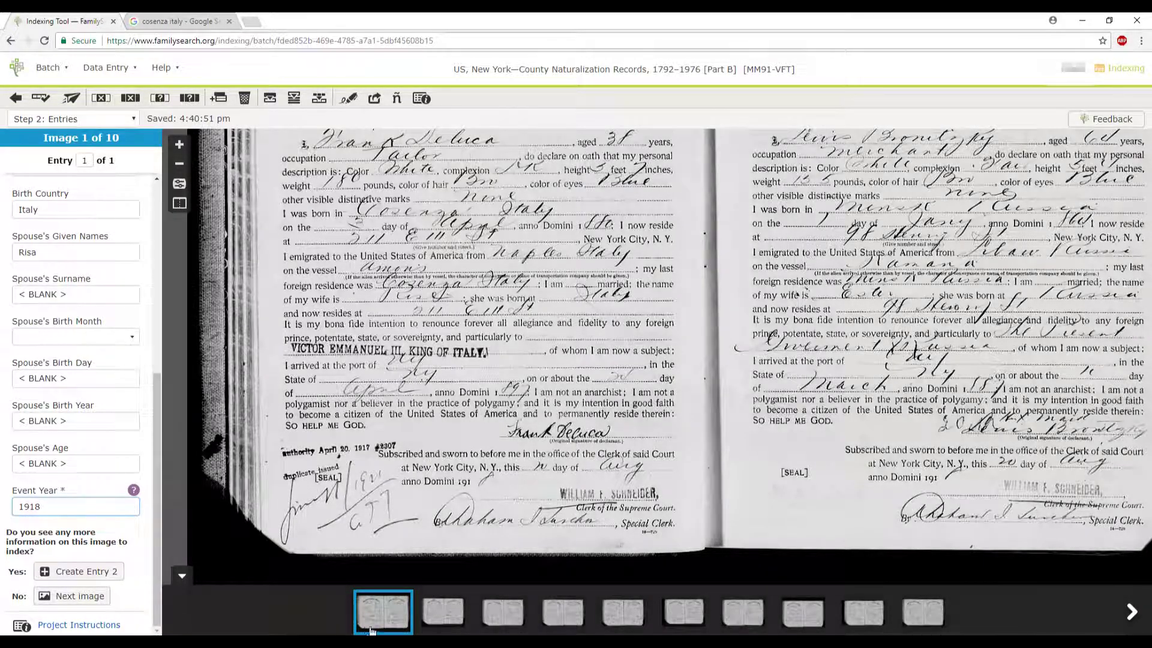
Step: Go to image 2, return to image 1 and create a second entry for the image's other declaration
{"action": "left_click", "coordinate": [75, 600]}
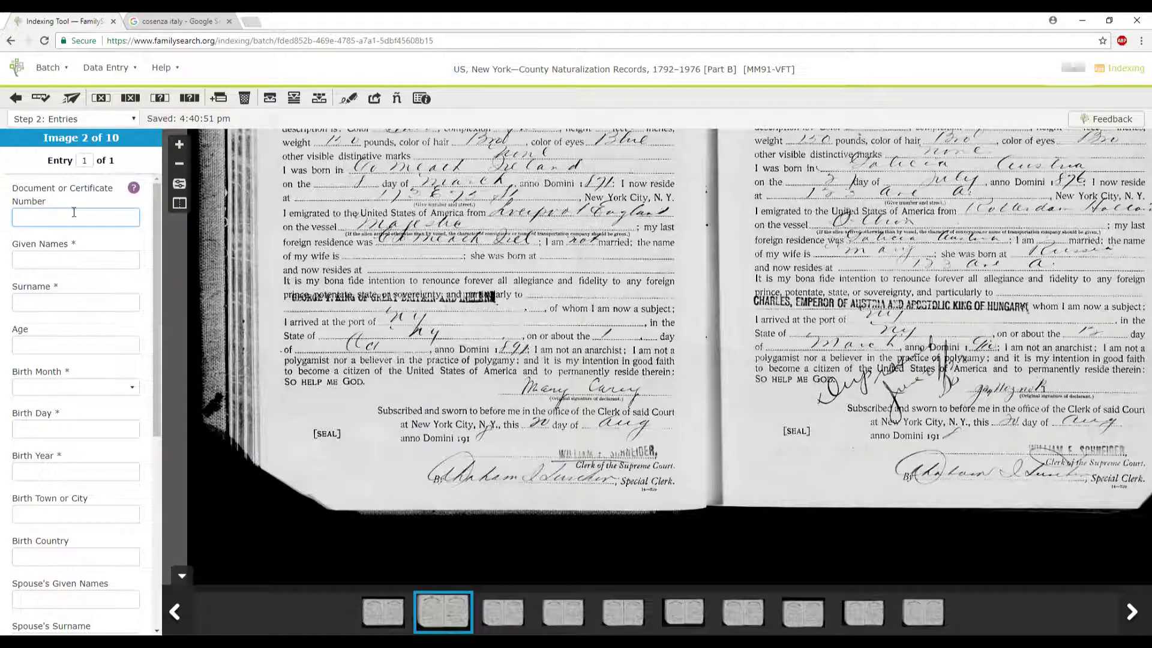
{"action": "left_click", "coordinate": [369, 615]}
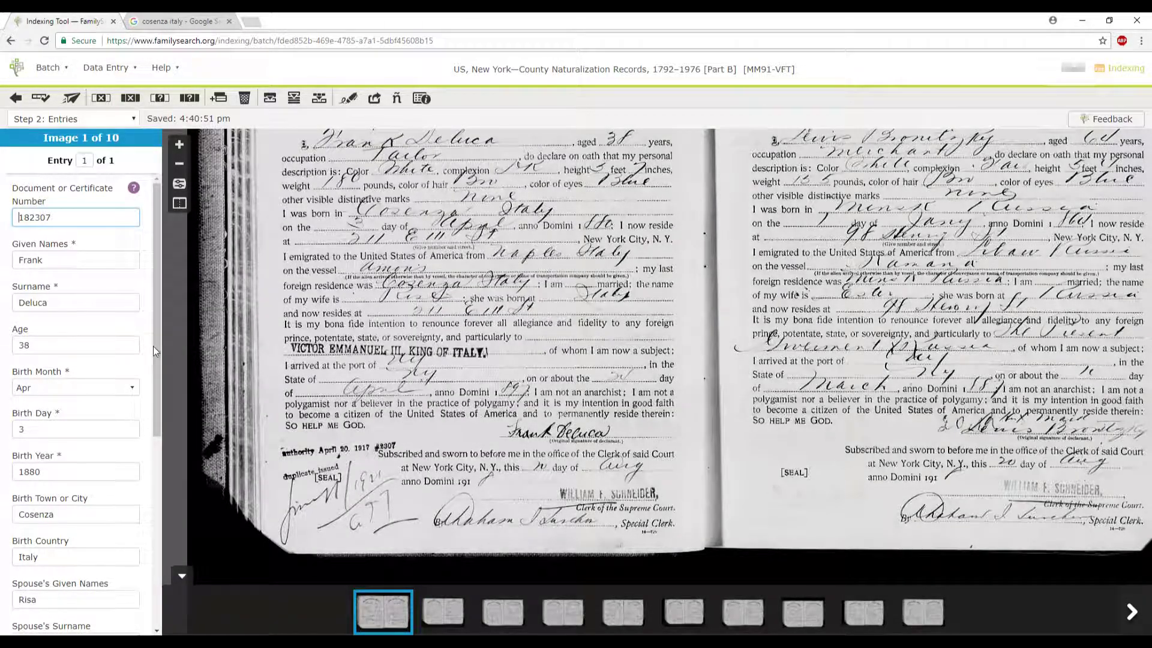
{"action": "scroll", "coordinate": [152, 347], "scroll_direction": "down", "scroll_amount": 1}
{"action": "left_click_drag", "start_coordinate": [876, 411], "coordinate": [643, 546]}
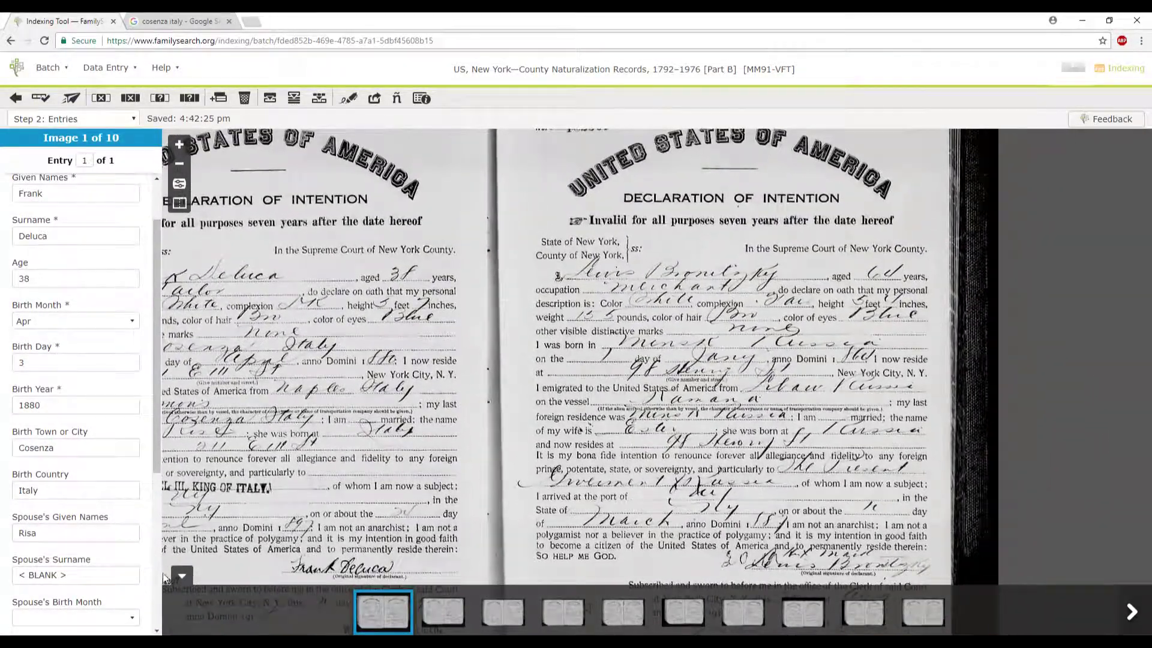
{"action": "scroll", "coordinate": [151, 419], "scroll_direction": "down", "scroll_amount": 4}
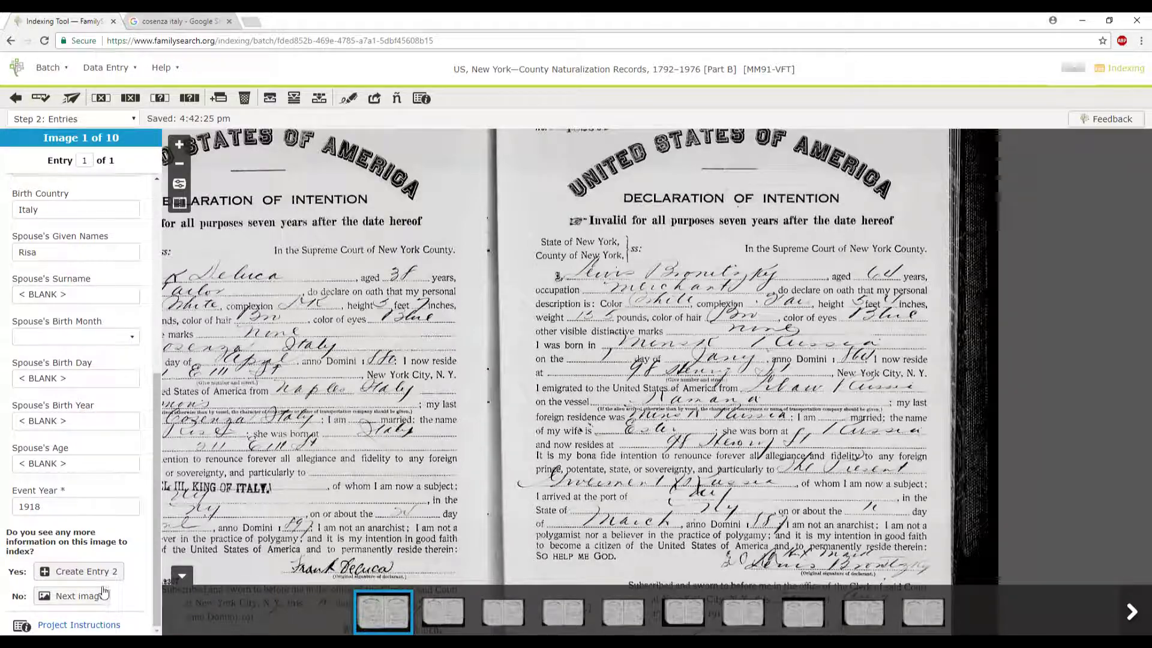
{"action": "left_click", "coordinate": [98, 572]}
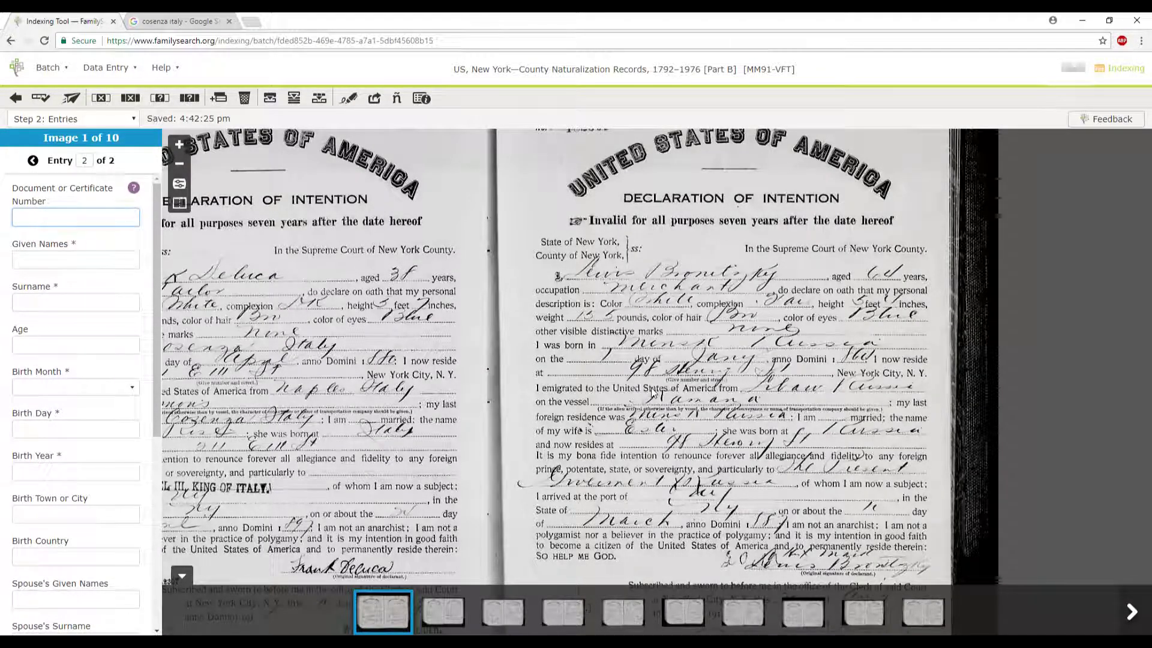
Step: Check the batch's last-saved time and look through the batch options without choosing any
{"action": "scroll", "coordinate": [658, 423], "scroll_direction": "down", "scroll_amount": 3}
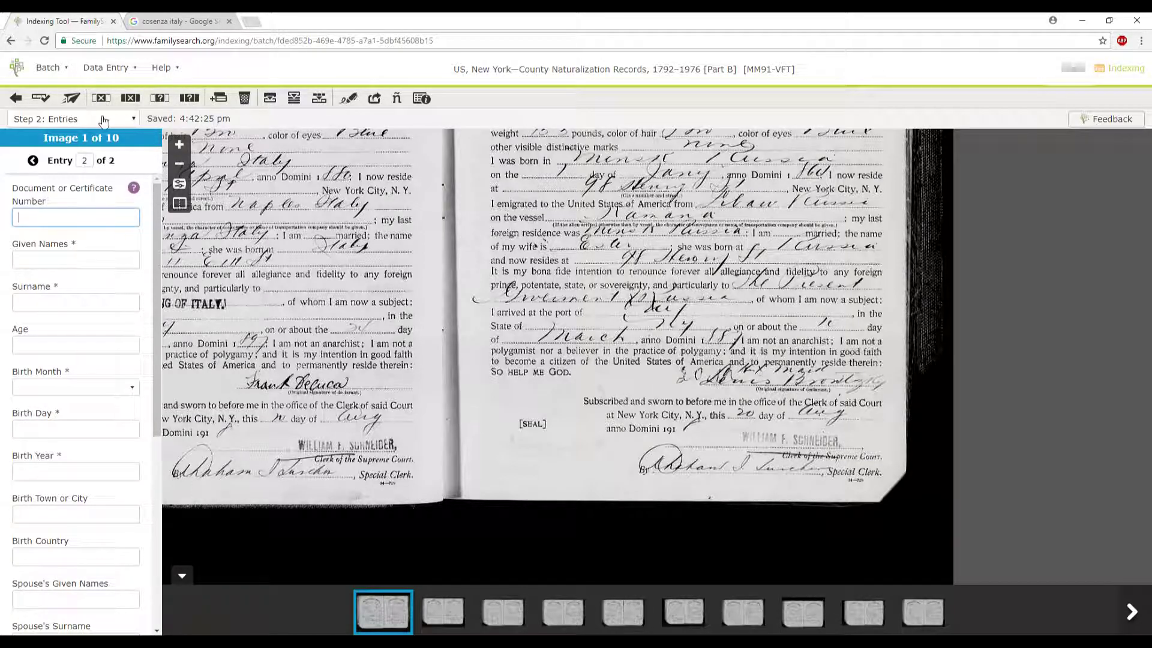
{"action": "left_click", "coordinate": [14, 102]}
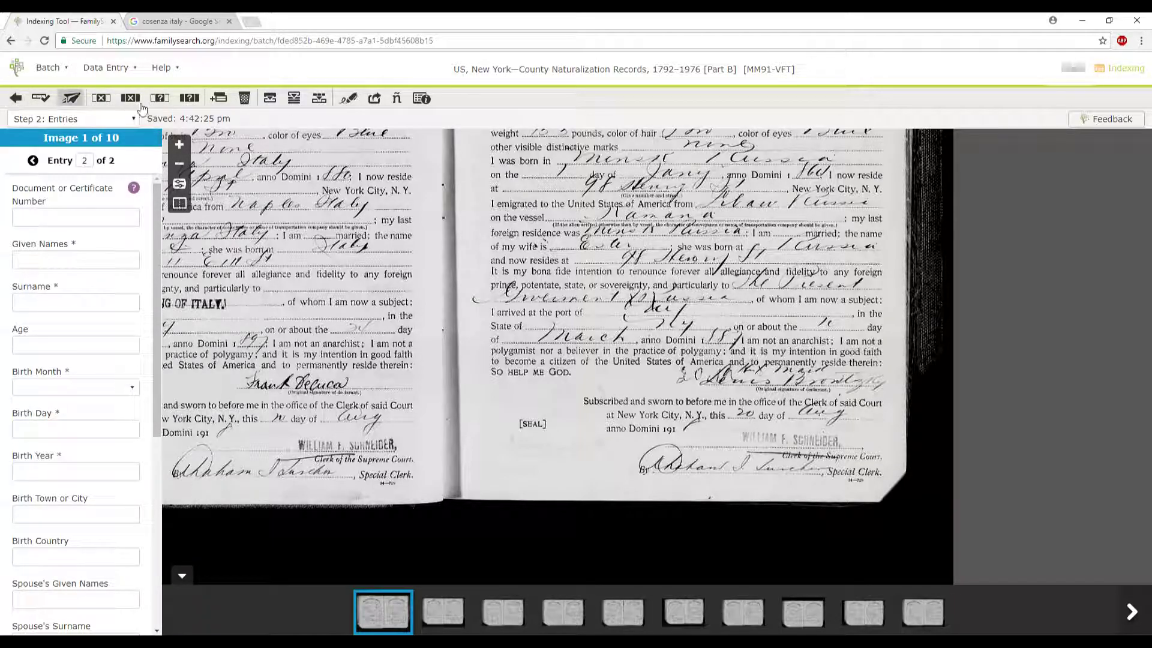
{"action": "left_click_drag", "start_coordinate": [236, 117], "coordinate": [163, 118]}
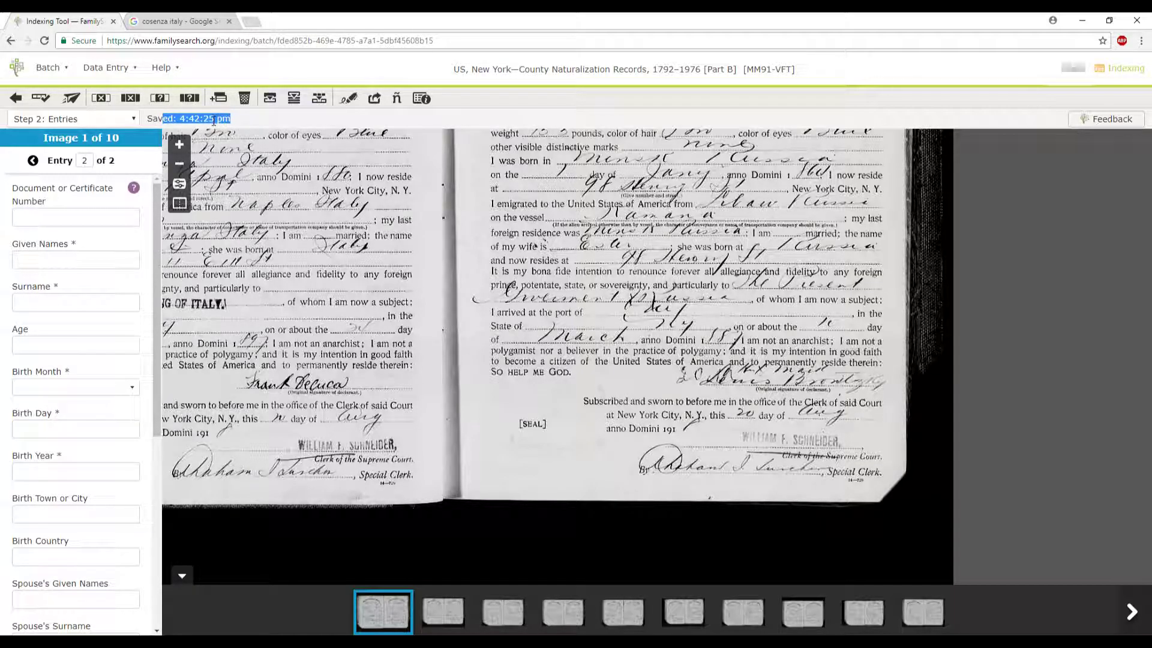
{"action": "left_click", "coordinate": [232, 122]}
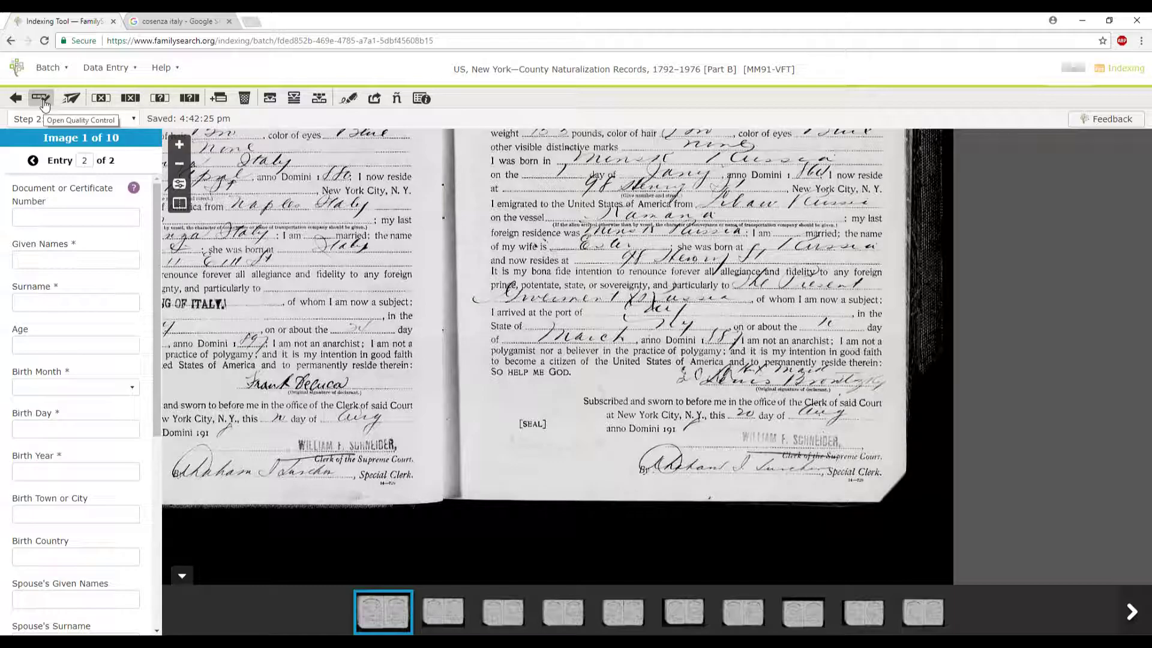
{"action": "key", "text": "Tab"}
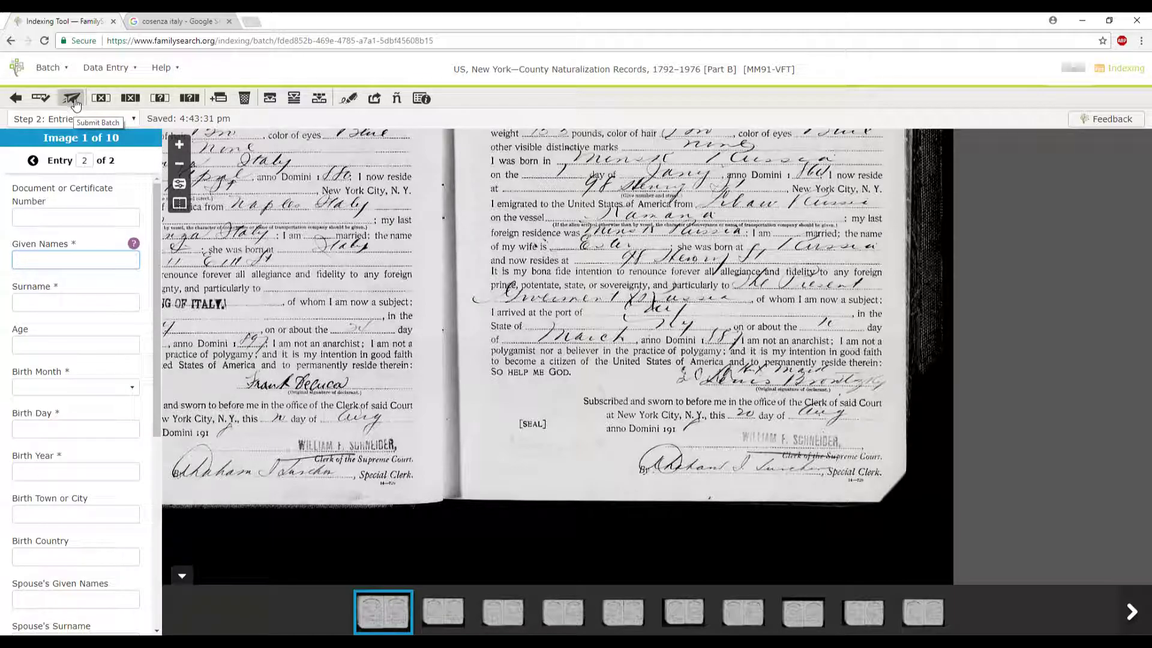
{"action": "left_click", "coordinate": [67, 70]}
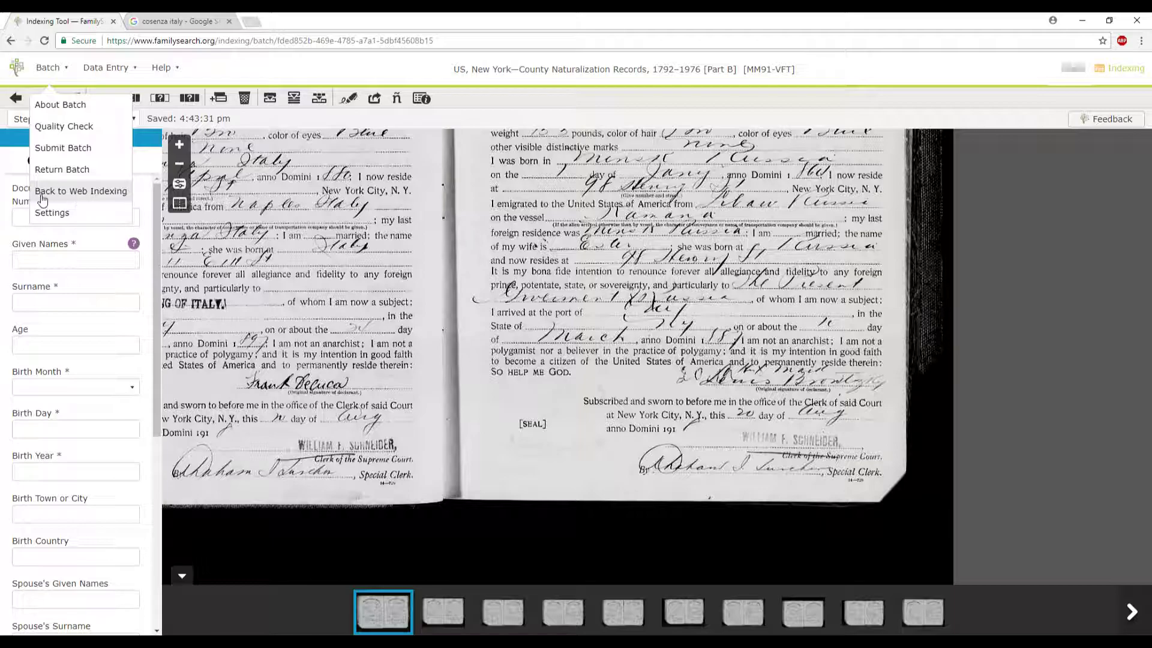
{"action": "left_click", "coordinate": [213, 72]}
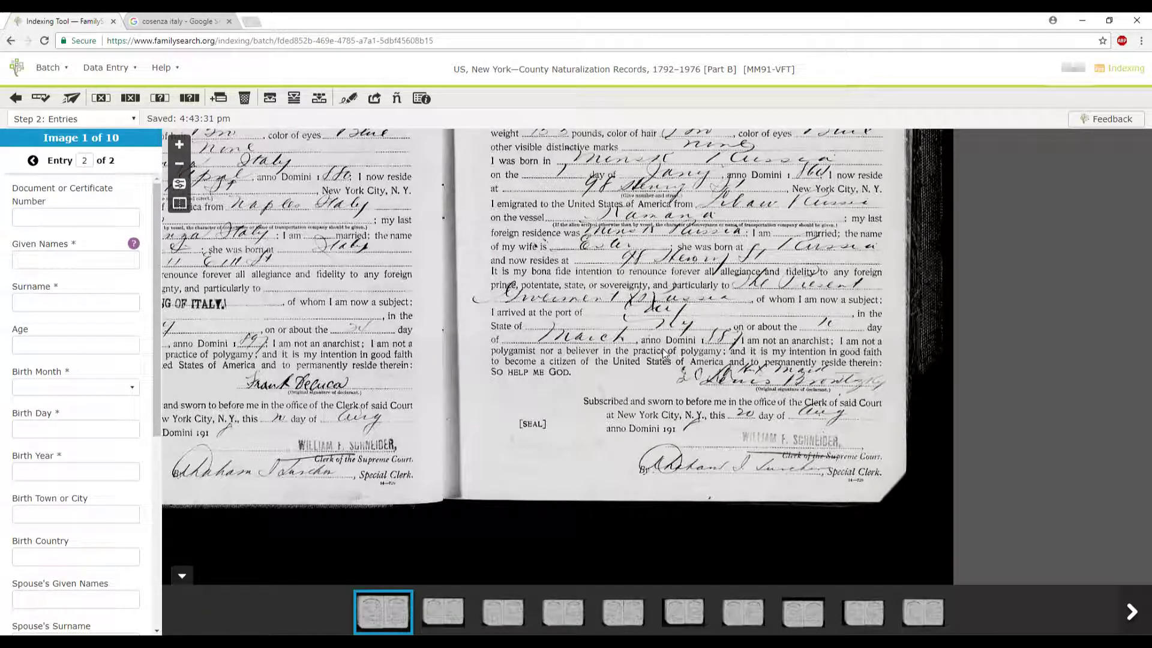
Step: Delete only the current entry, Entry 2, after considering the all-blank-entries option
{"action": "left_click_drag", "start_coordinate": [528, 316], "coordinate": [569, 469]}
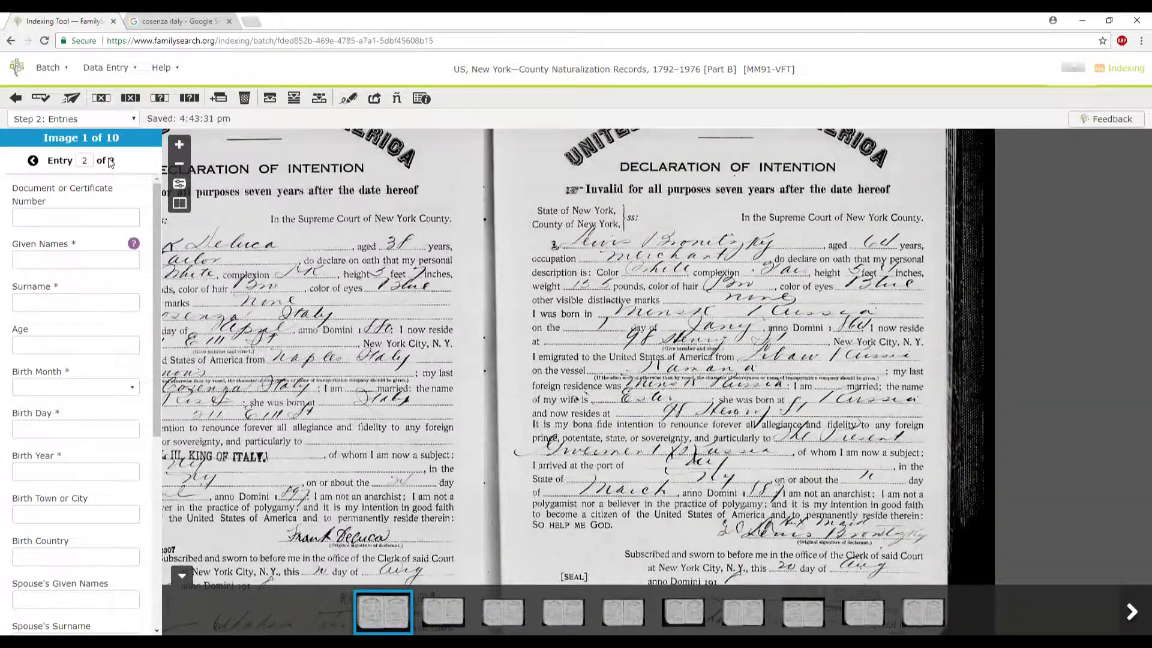
{"action": "left_click", "coordinate": [244, 98]}
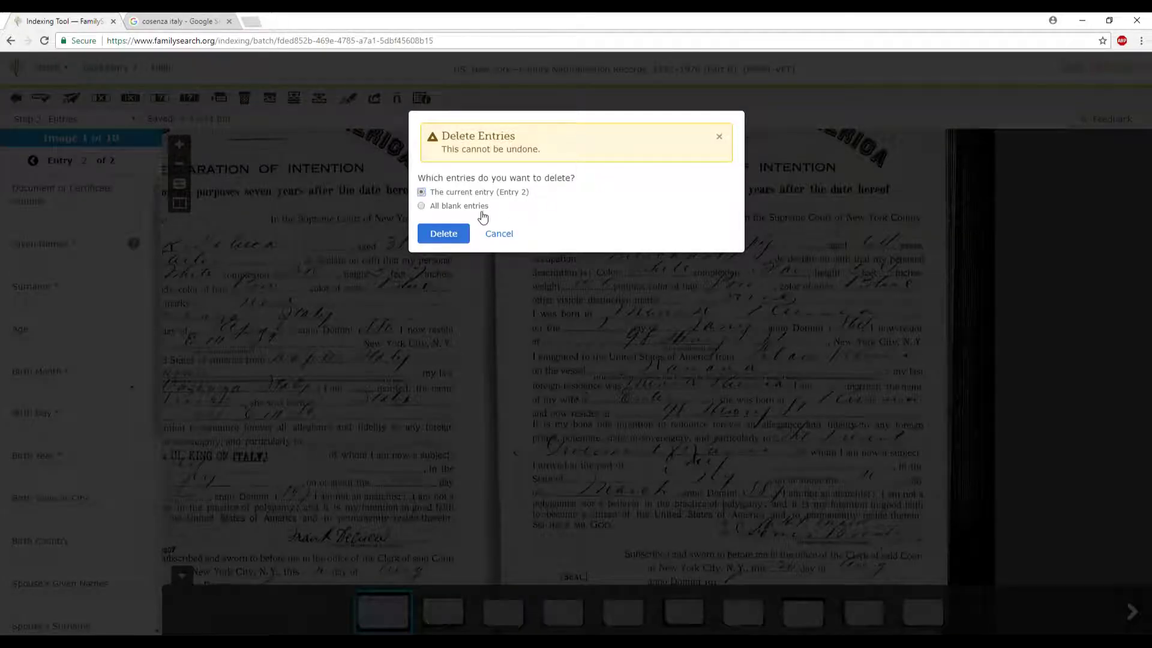
{"action": "left_click", "coordinate": [422, 207]}
{"action": "left_click", "coordinate": [420, 192]}
{"action": "left_click", "coordinate": [444, 234]}
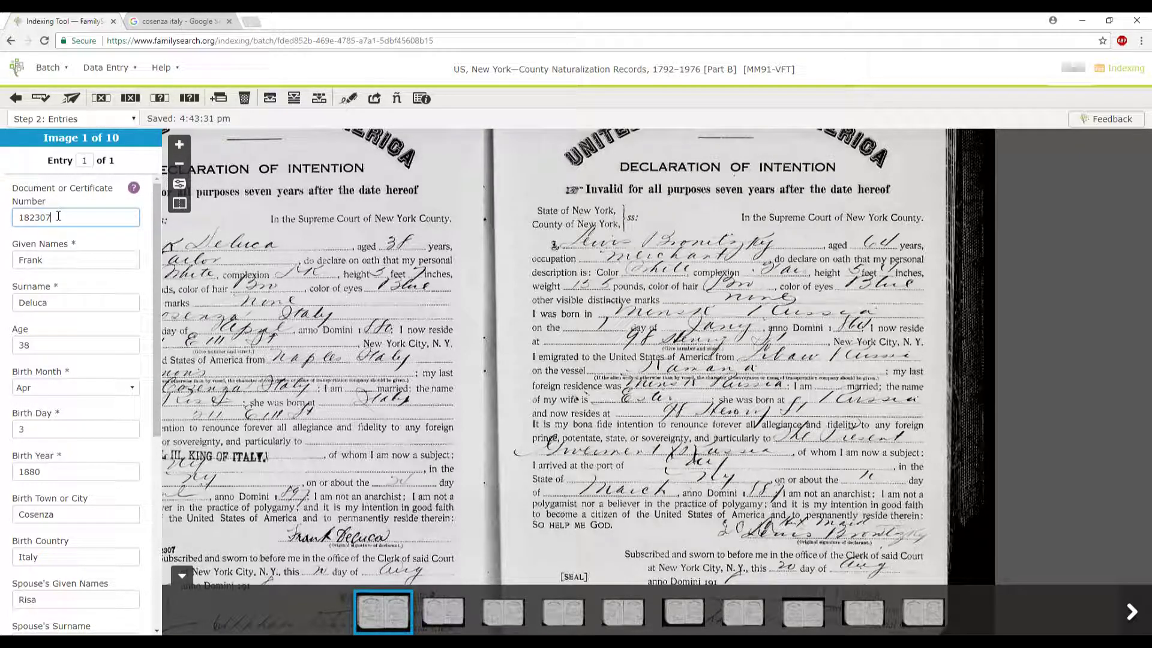
{"action": "left_click", "coordinate": [49, 258]}
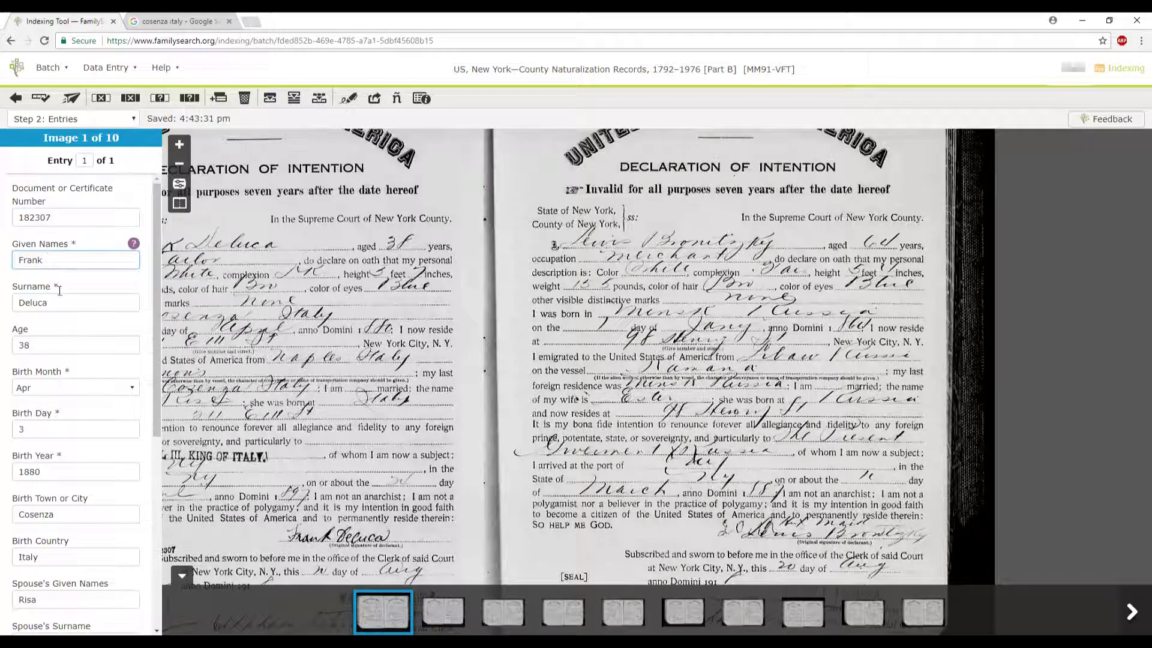
{"action": "left_click", "coordinate": [77, 307]}
{"action": "left_click", "coordinate": [81, 261]}
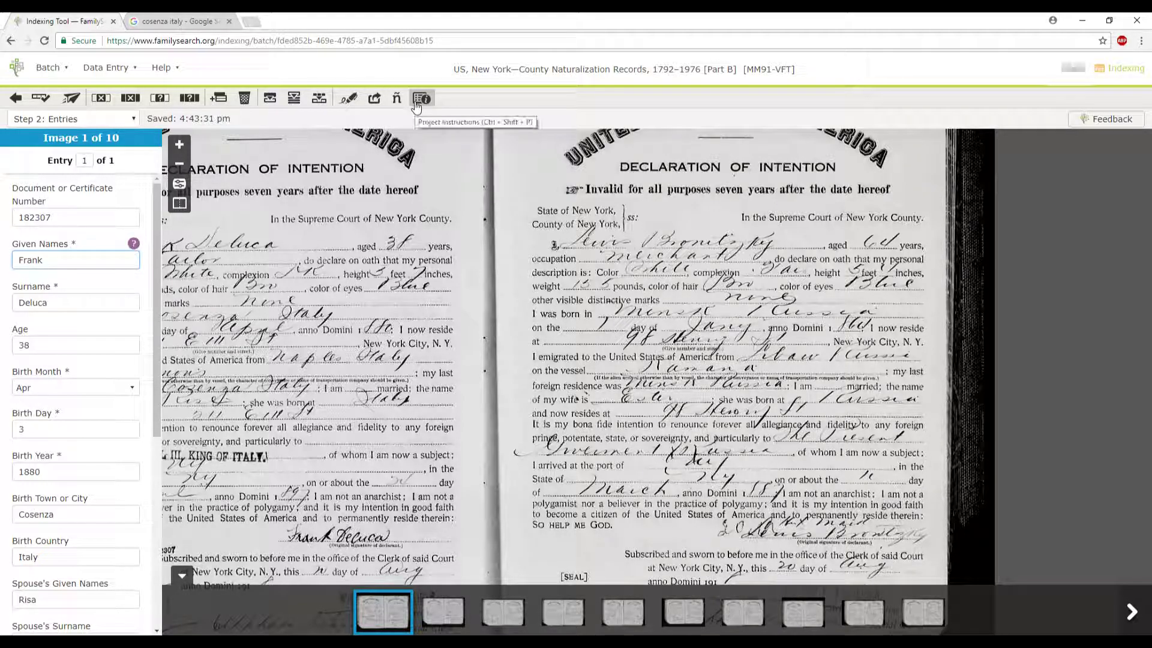
Step: Switch the data entry layout to Table Entry and look across the entry's columns as far as Spouse's Age
{"action": "left_click", "coordinate": [108, 67]}
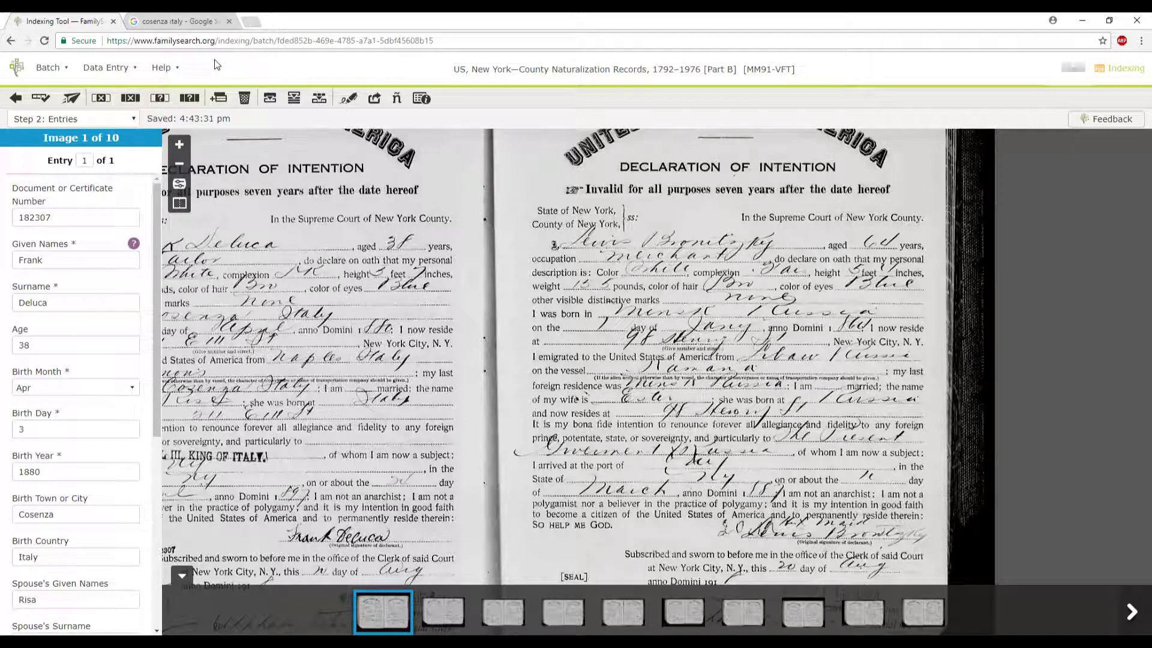
{"action": "left_click", "coordinate": [131, 72]}
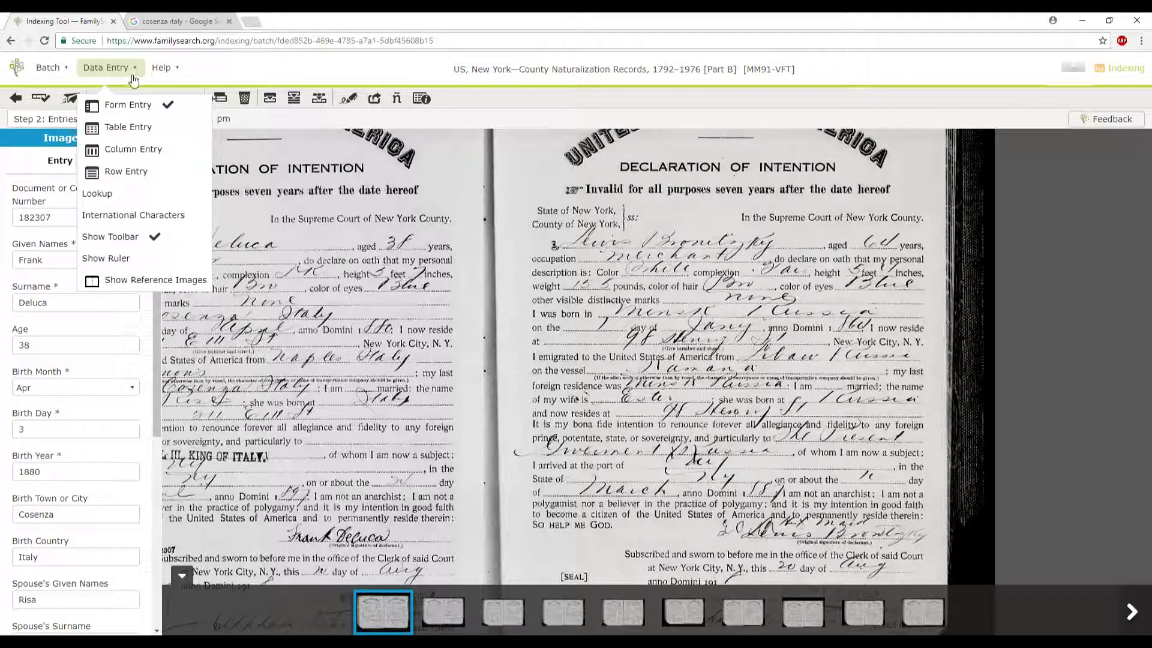
{"action": "left_click", "coordinate": [127, 127]}
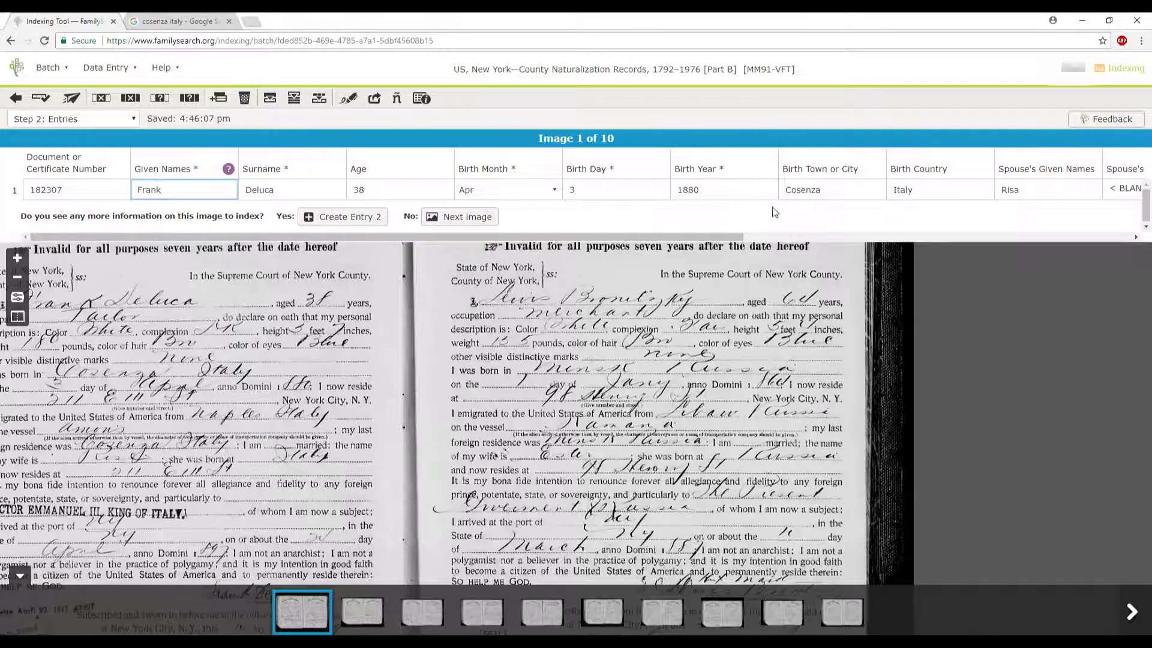
{"action": "left_click_drag", "start_coordinate": [555, 238], "coordinate": [876, 243]}
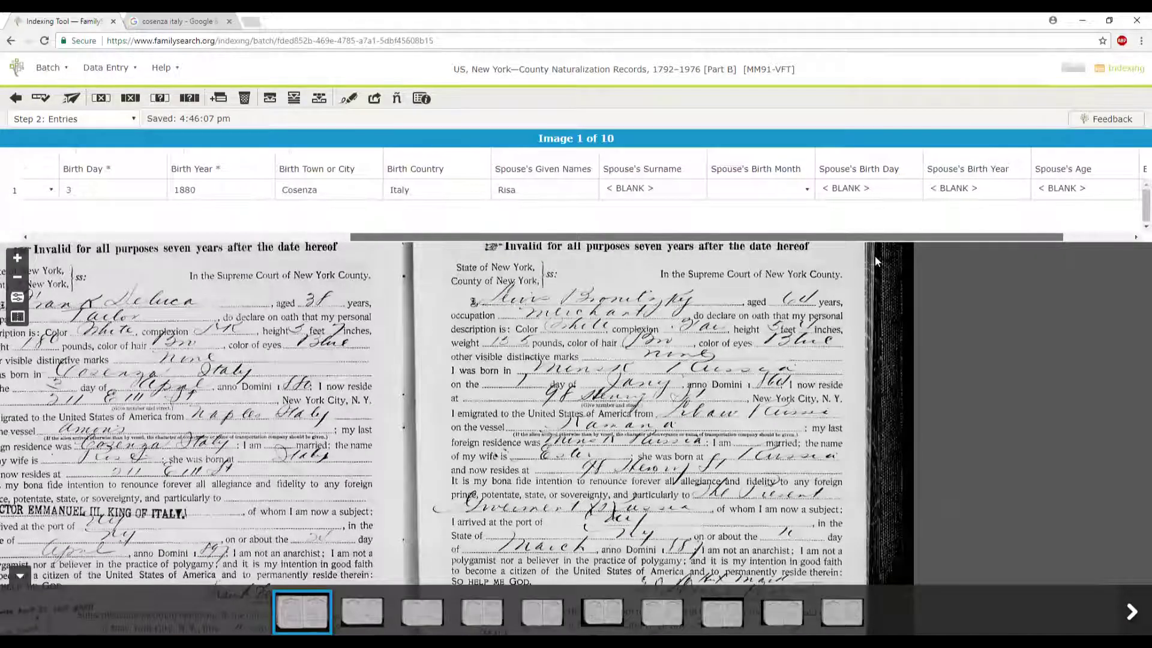
Step: Switch to Column Entry and step through the entry's fields one at a time from Given Names to Spouse's Surname
{"action": "left_click", "coordinate": [132, 70]}
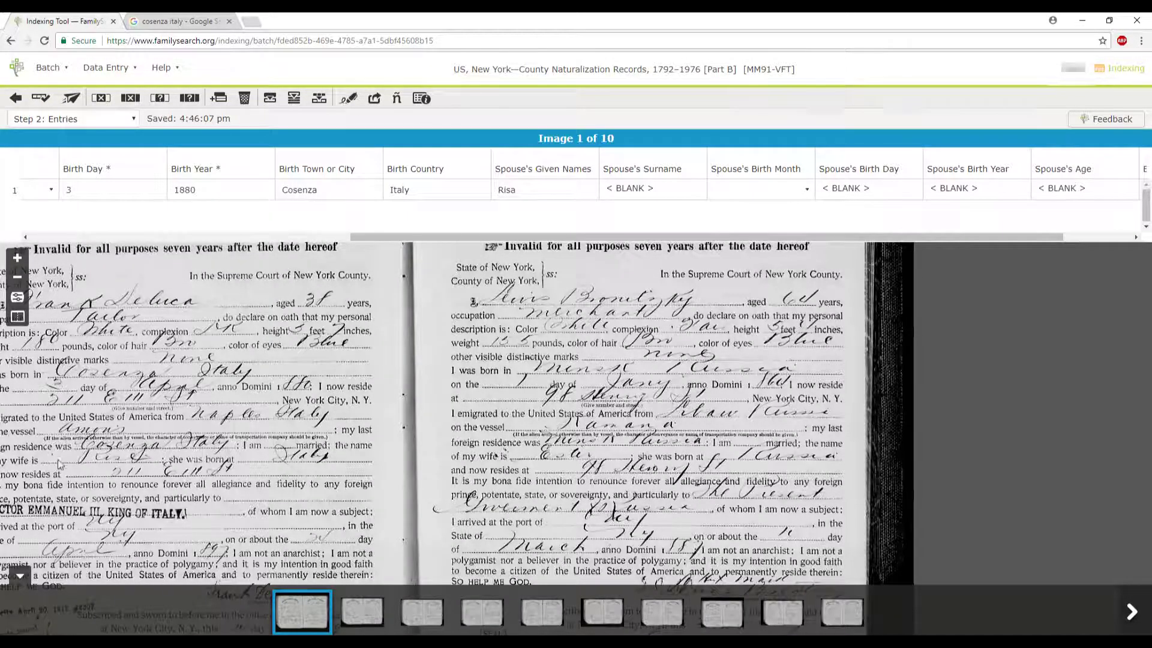
{"action": "left_click", "coordinate": [133, 74]}
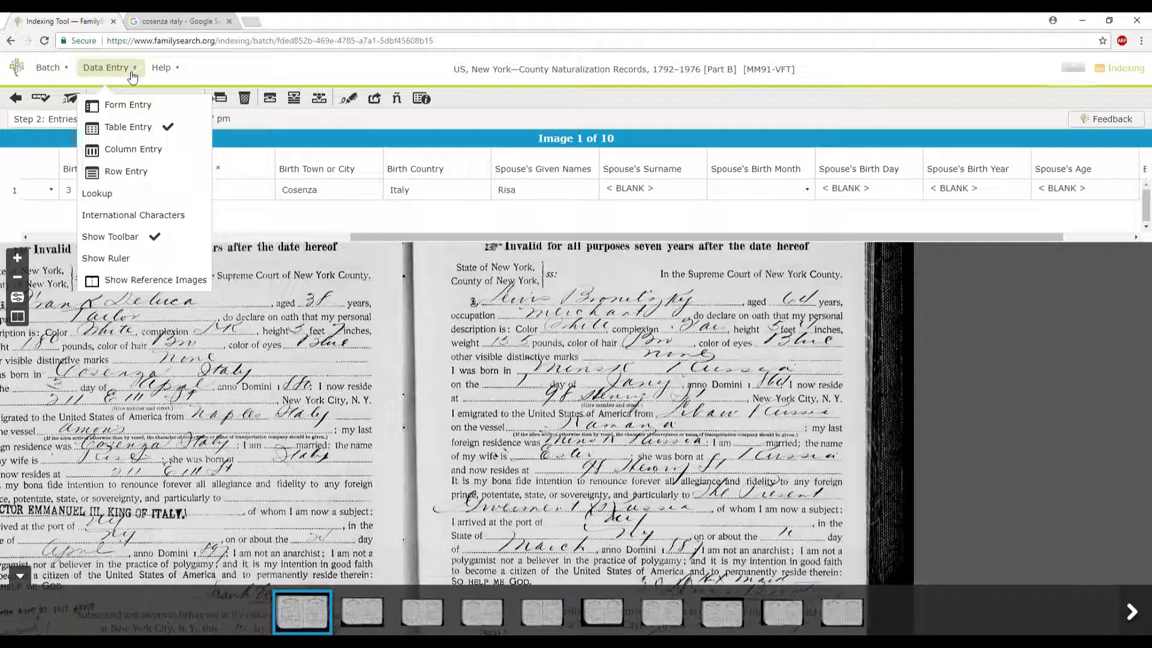
{"action": "left_click", "coordinate": [103, 147]}
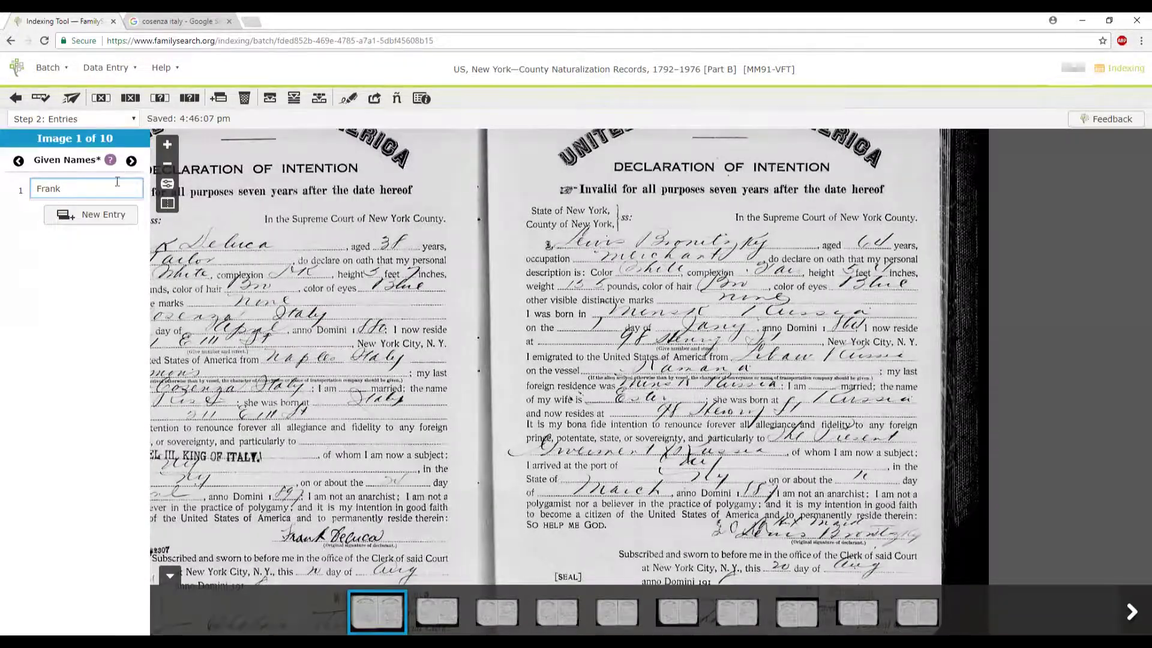
{"action": "left_click", "coordinate": [132, 161]}
{"action": "left_click", "coordinate": [132, 161]}
{"action": "left_click", "coordinate": [132, 161]}
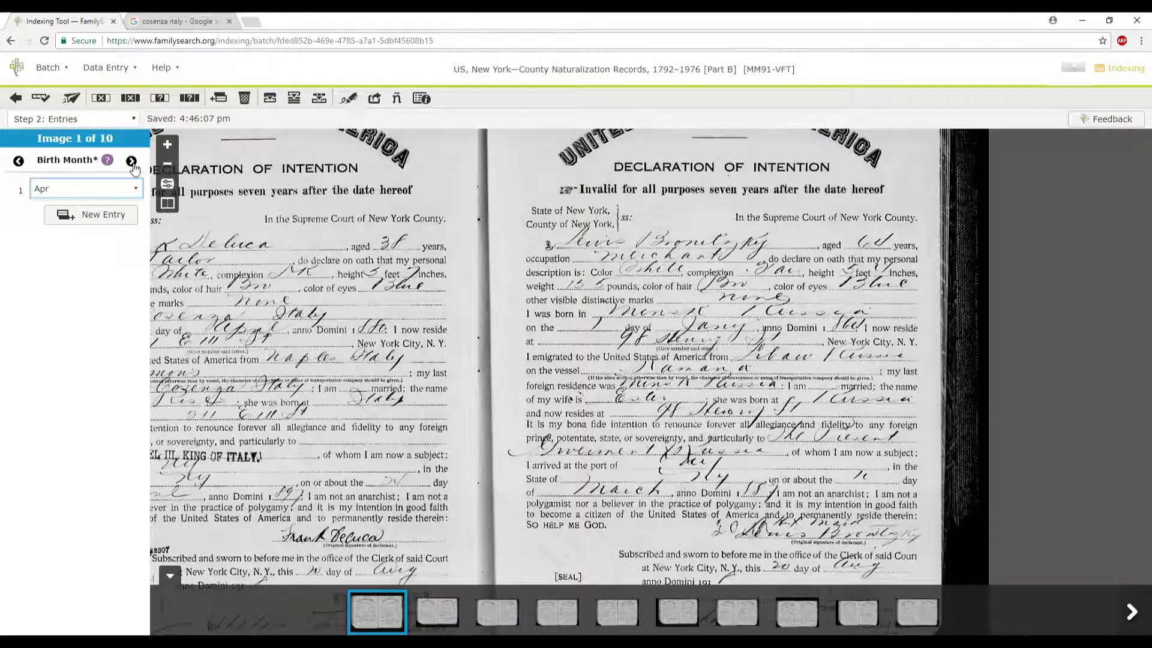
{"action": "left_click", "coordinate": [131, 162]}
{"action": "left_click", "coordinate": [132, 162]}
{"action": "left_click", "coordinate": [131, 161]}
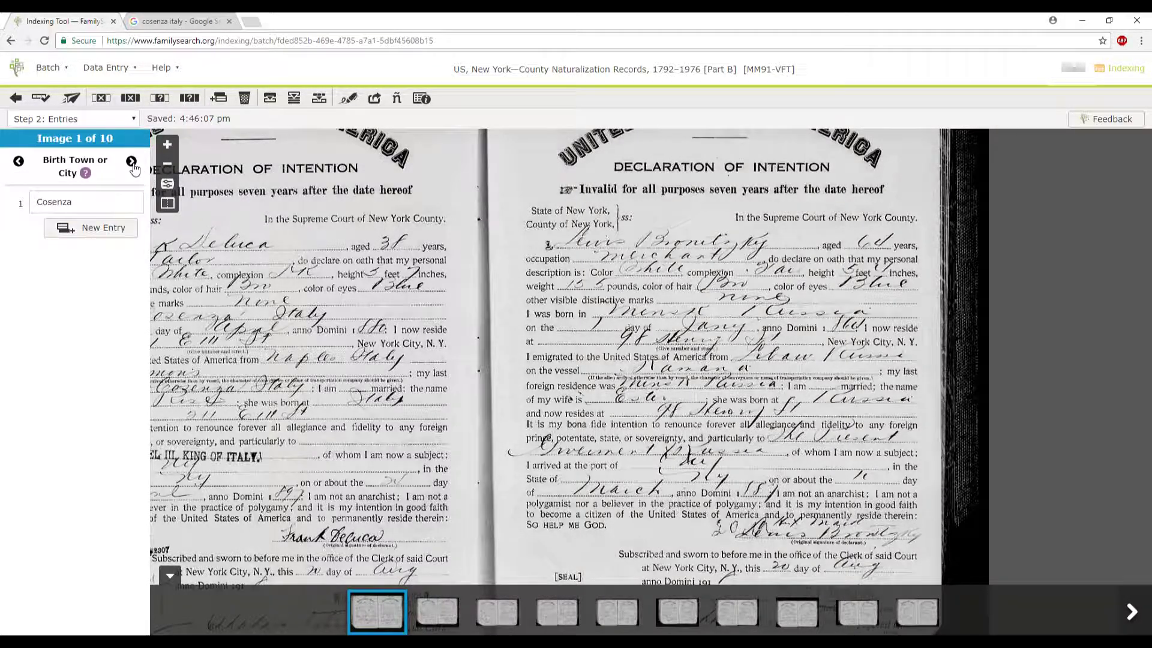
{"action": "left_click", "coordinate": [131, 161]}
{"action": "left_click", "coordinate": [132, 162]}
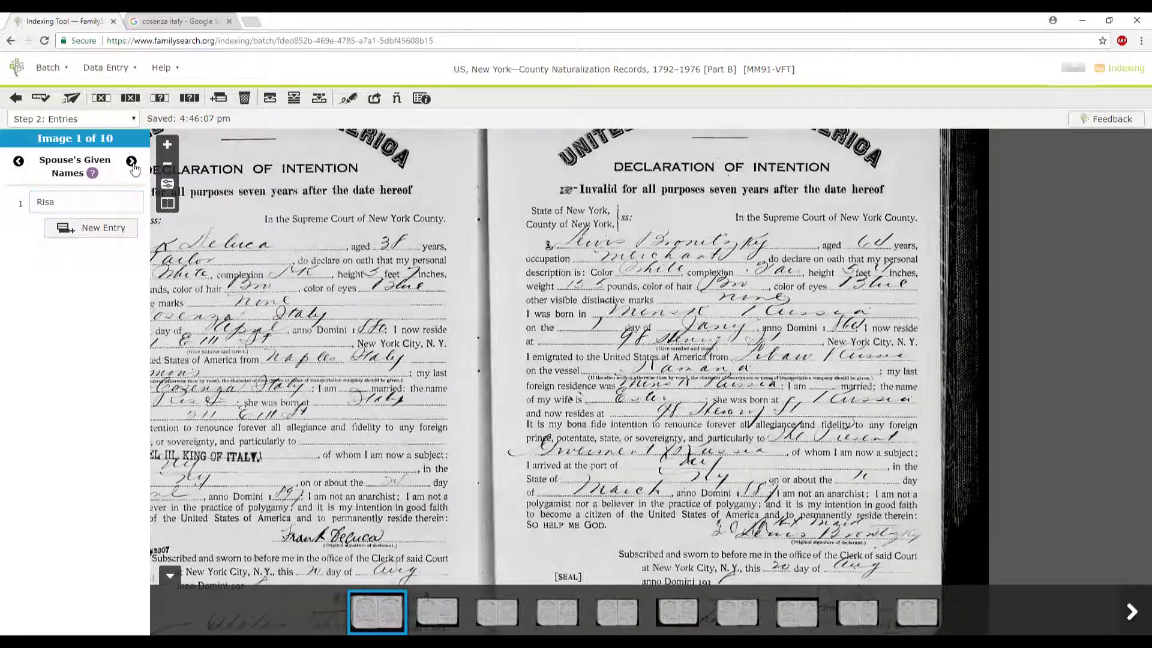
{"action": "left_click", "coordinate": [131, 162]}
Step: Look across the entry's fields in the Row Entry layout and return to Form Entry
{"action": "left_click", "coordinate": [106, 67]}
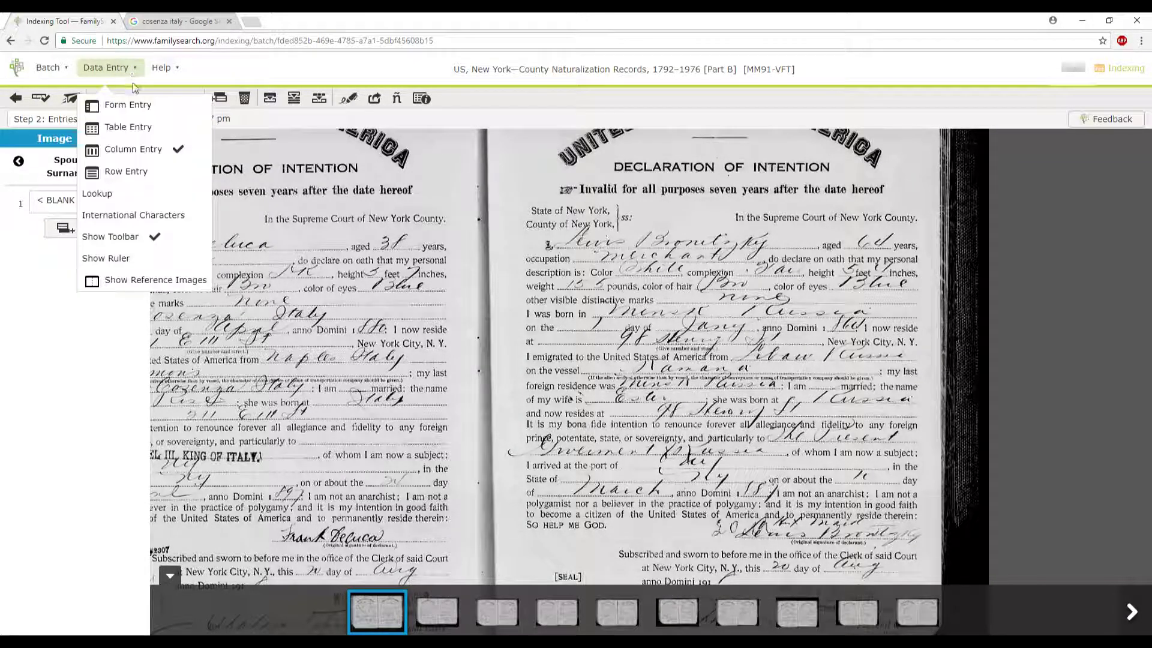
{"action": "left_click", "coordinate": [140, 173]}
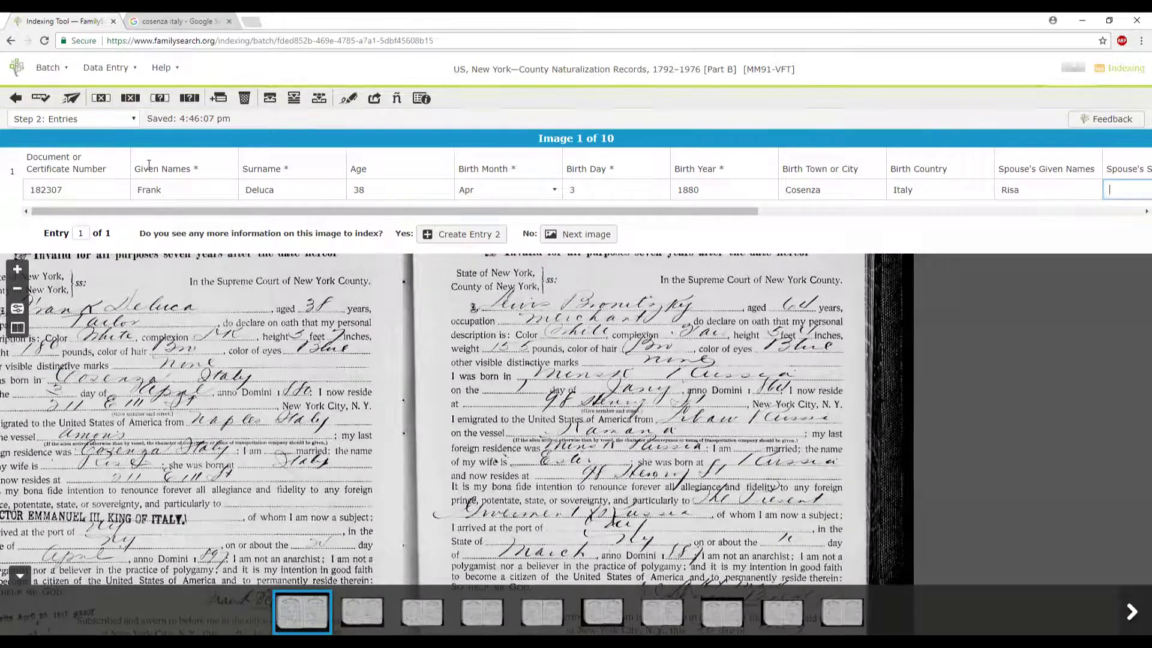
{"action": "left_click_drag", "start_coordinate": [412, 210], "coordinate": [707, 237]}
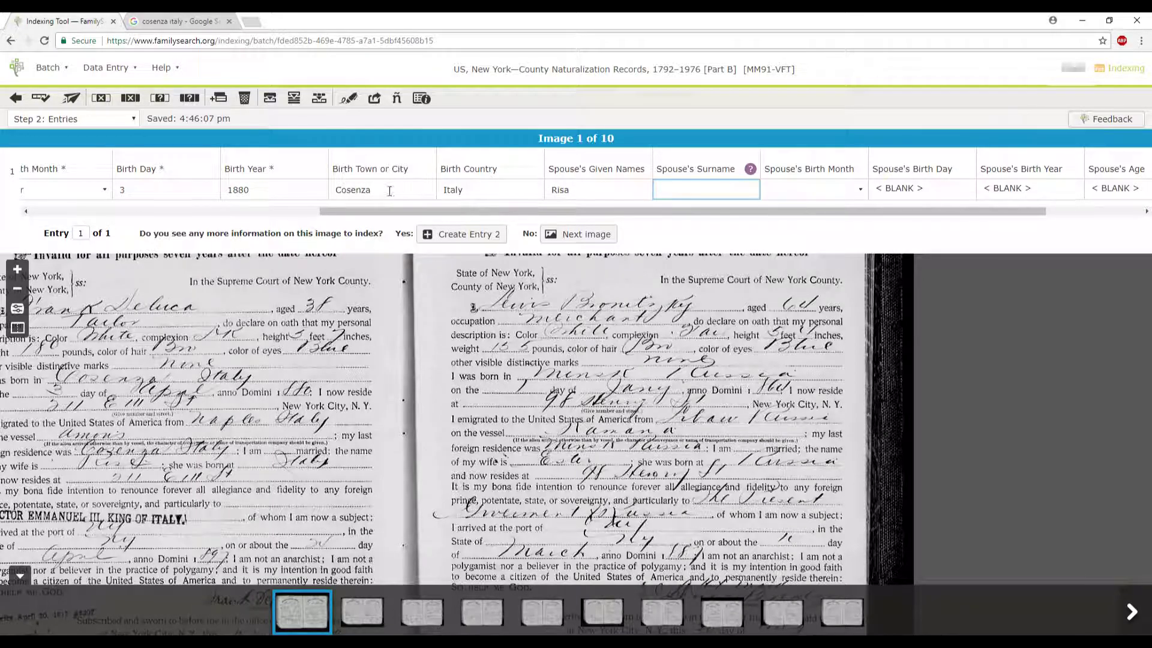
{"action": "left_click_drag", "start_coordinate": [362, 210], "coordinate": [77, 132]}
{"action": "left_click", "coordinate": [116, 73]}
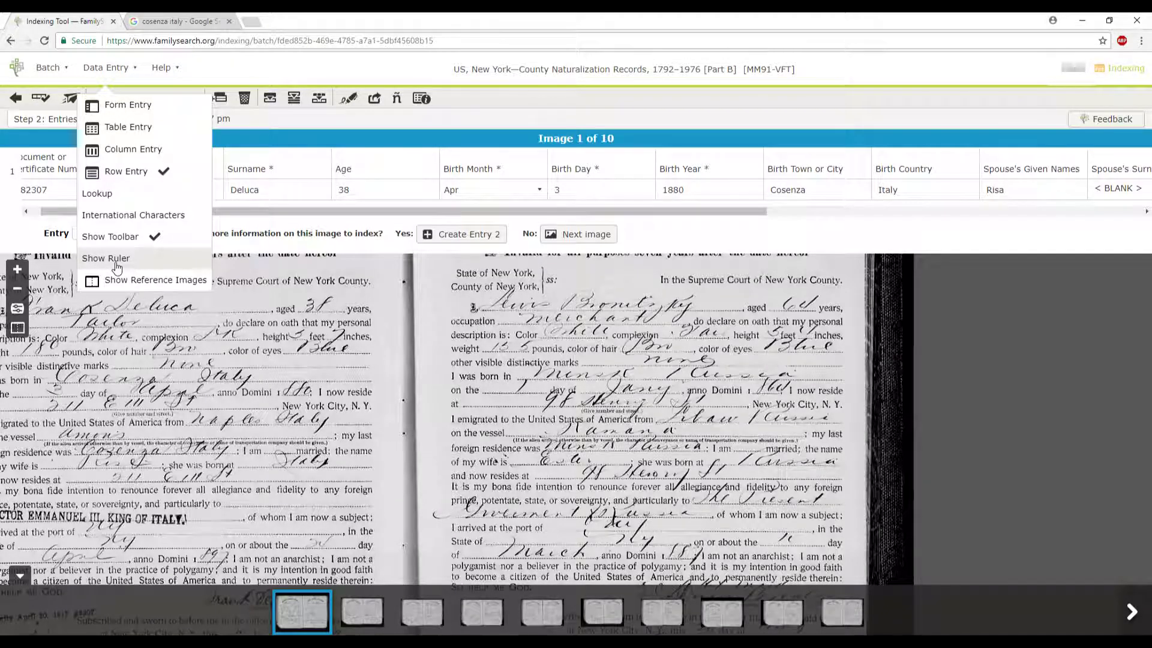
{"action": "left_click", "coordinate": [114, 105]}
Step: Show the ruler on the image and move it down the declaration to the line naming the wife
{"action": "left_click", "coordinate": [140, 75]}
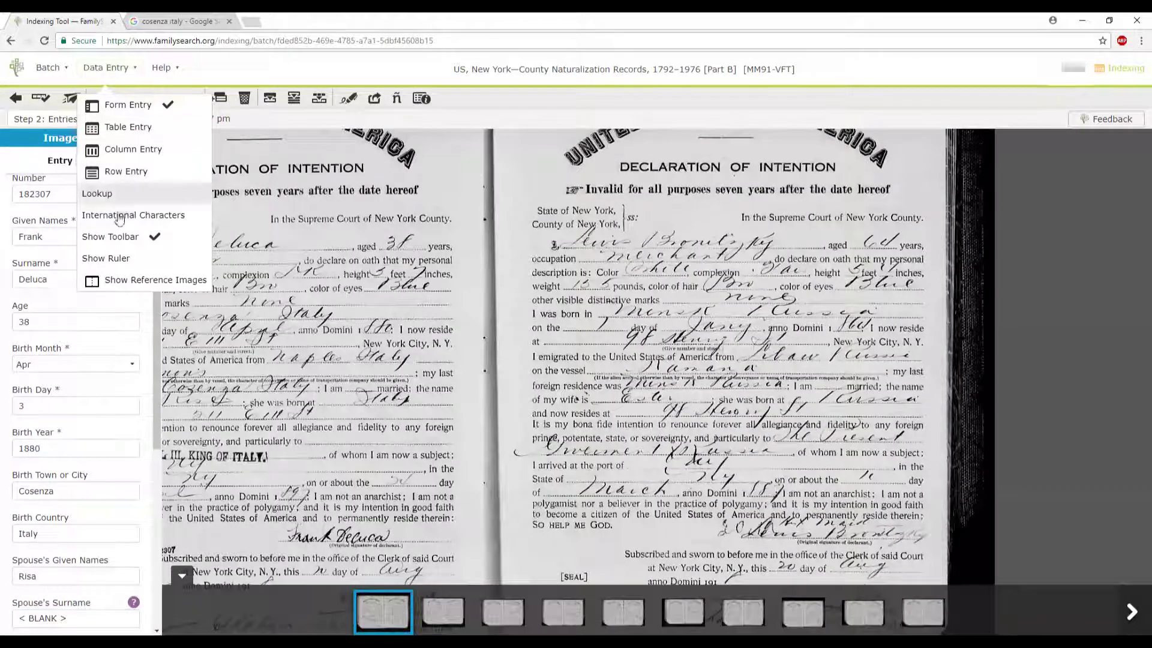
{"action": "left_click", "coordinate": [96, 254]}
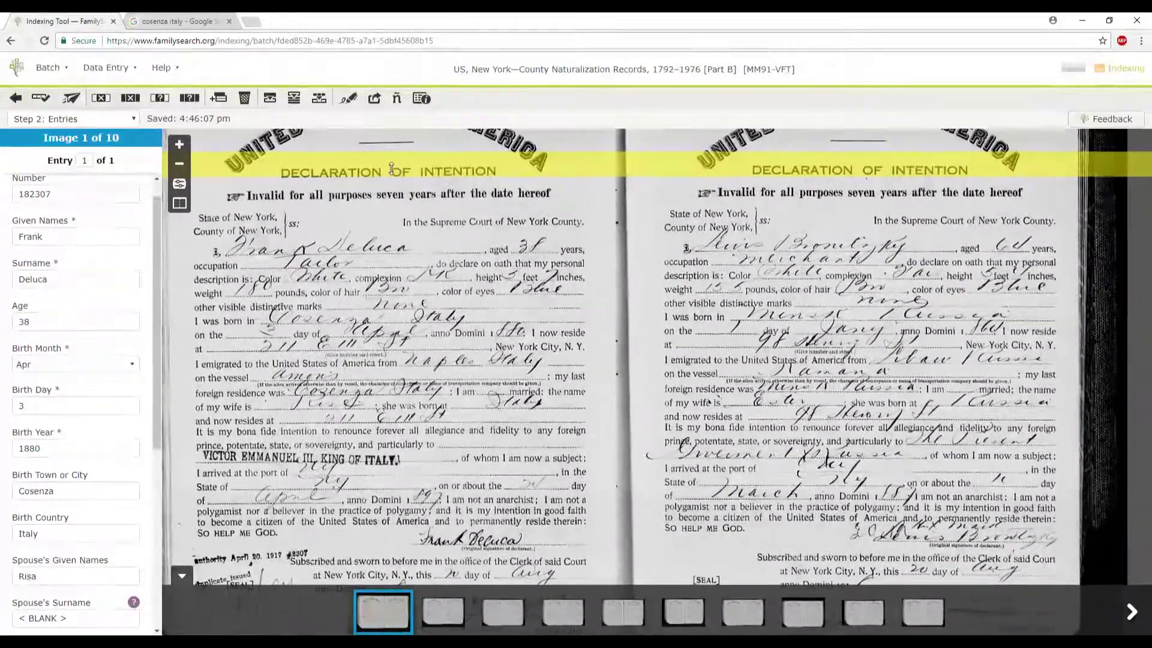
{"action": "left_click_drag", "start_coordinate": [391, 168], "coordinate": [396, 294]}
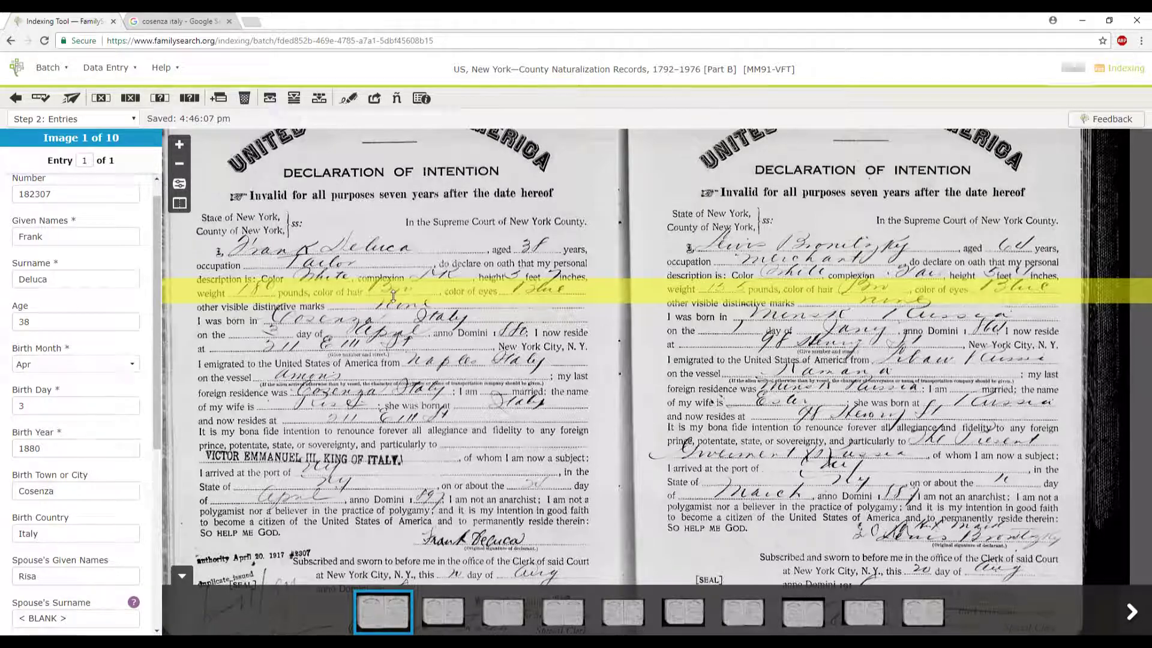
{"action": "left_click_drag", "start_coordinate": [393, 296], "coordinate": [414, 323]}
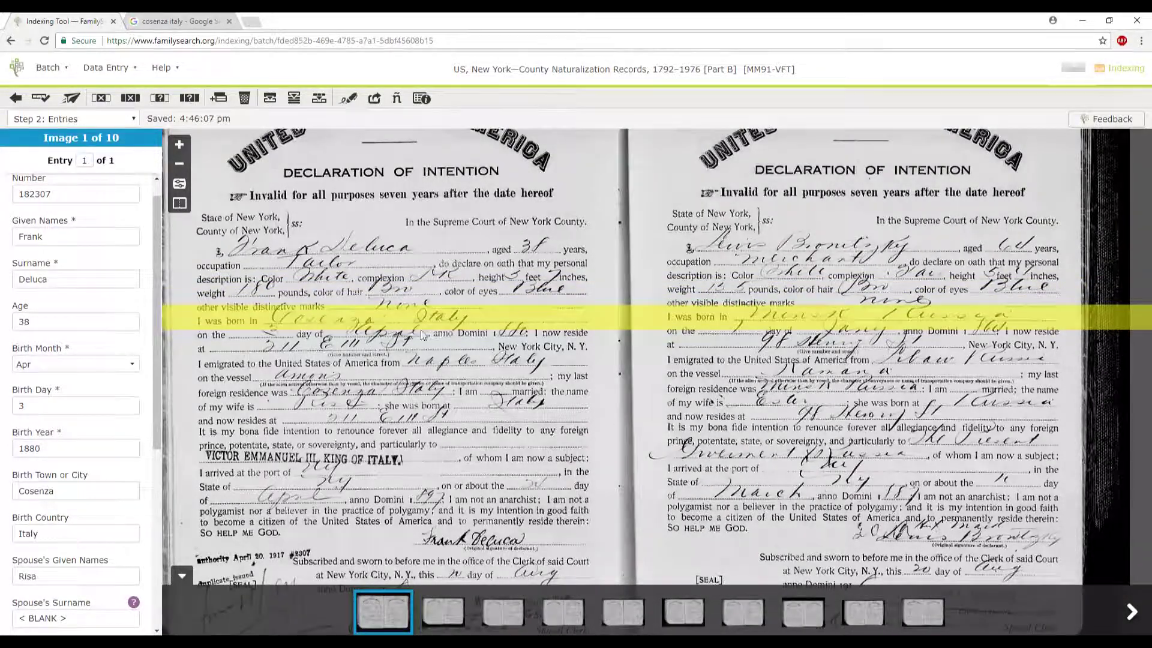
{"action": "left_click_drag", "start_coordinate": [320, 311], "coordinate": [325, 405]}
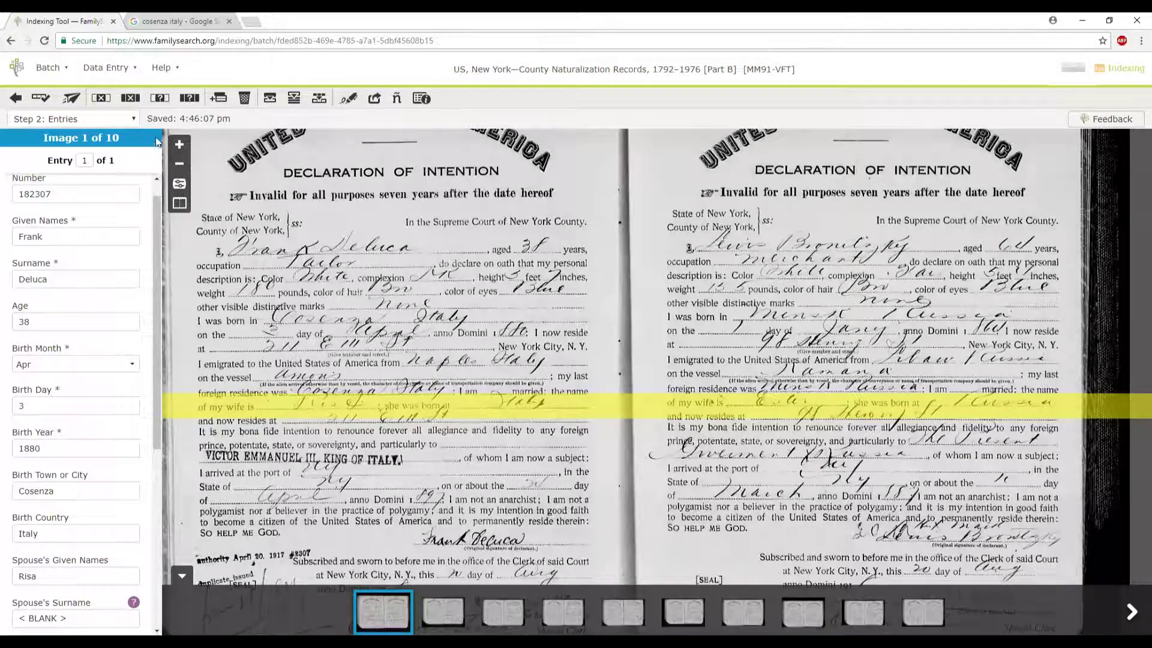
Step: Hide the ruler and look through the remaining data entry and help options without choosing any
{"action": "left_click", "coordinate": [128, 70]}
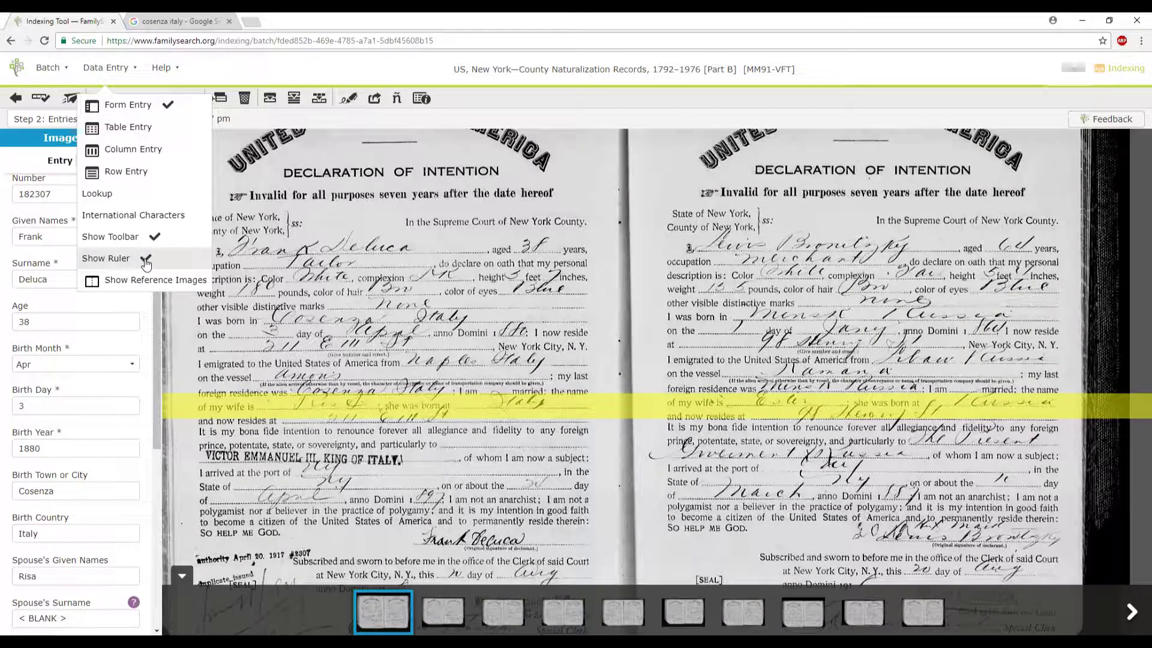
{"action": "left_click", "coordinate": [144, 258]}
{"action": "left_click", "coordinate": [112, 67]}
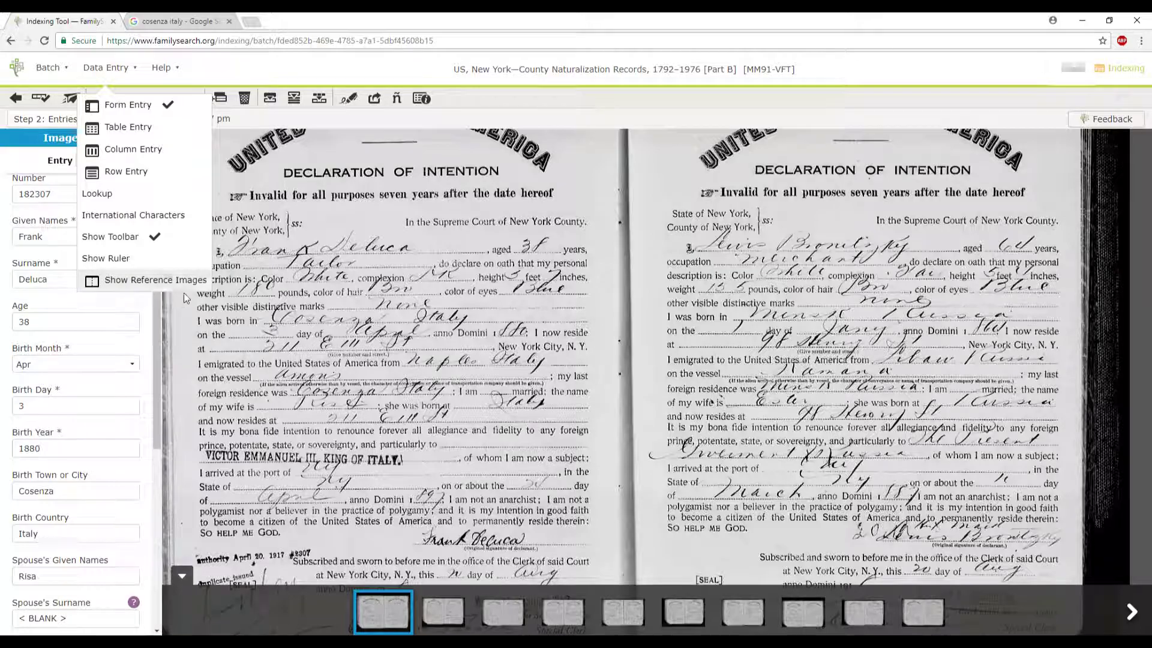
{"action": "left_click", "coordinate": [191, 327]}
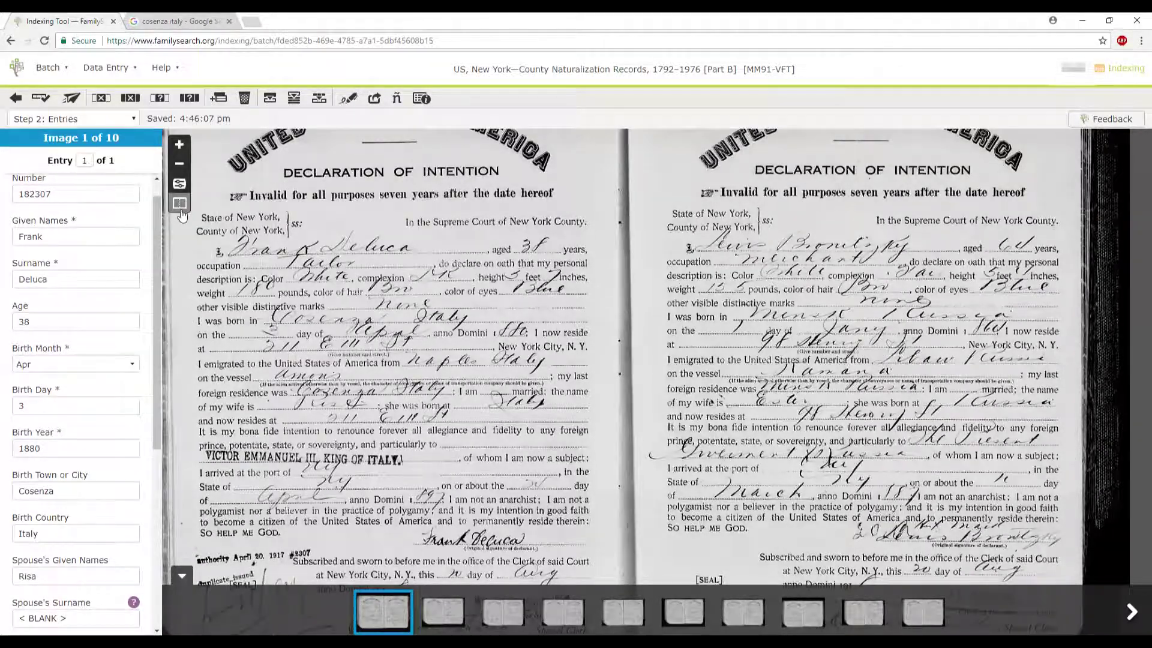
{"action": "left_click", "coordinate": [170, 68]}
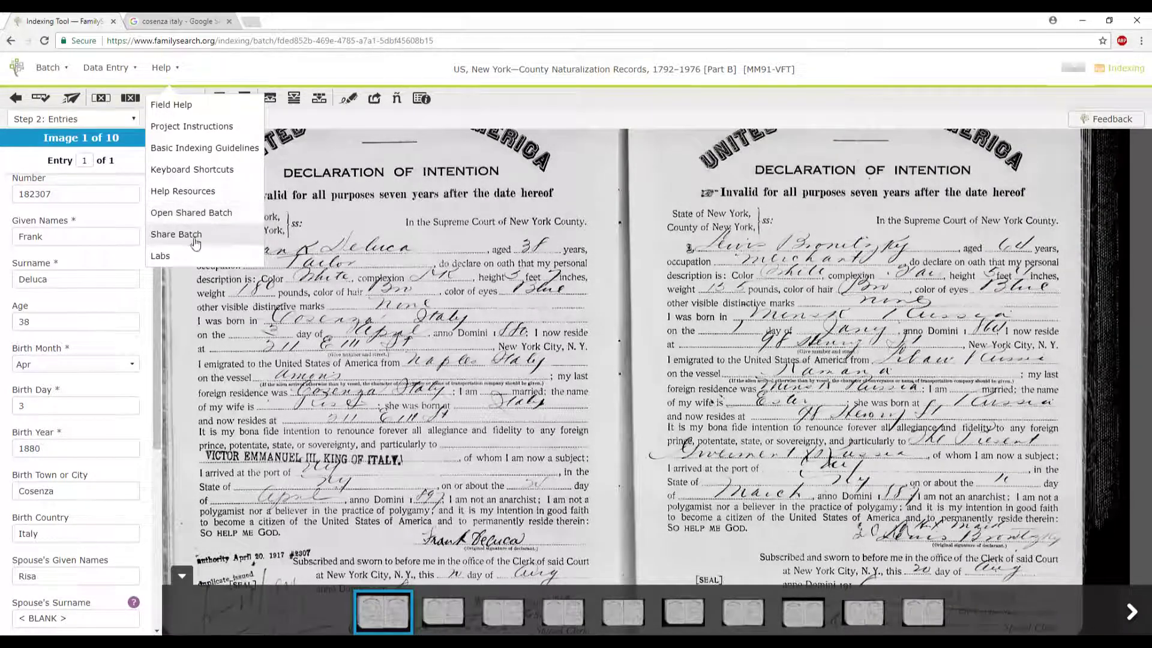
{"action": "left_click", "coordinate": [181, 326]}
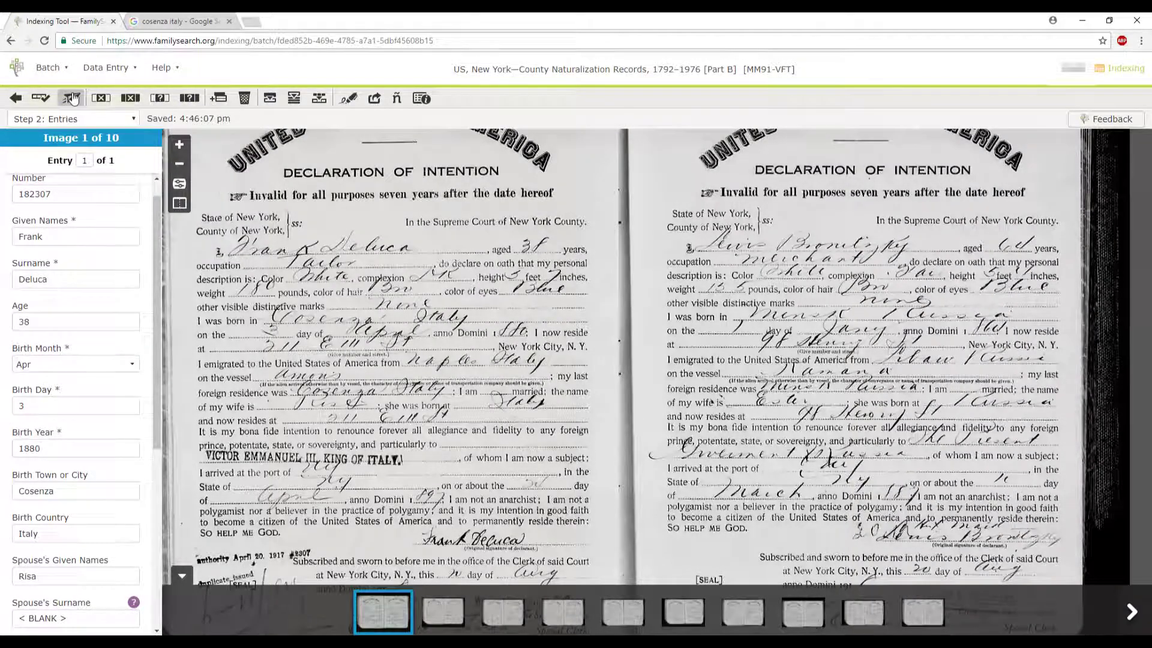
Step: Leave the batch, reopen the New York County Naturalization Records batch [MM91-VFT] from My Batches, and go back to the batch list
{"action": "left_click", "coordinate": [54, 68]}
{"action": "left_click", "coordinate": [60, 193]}
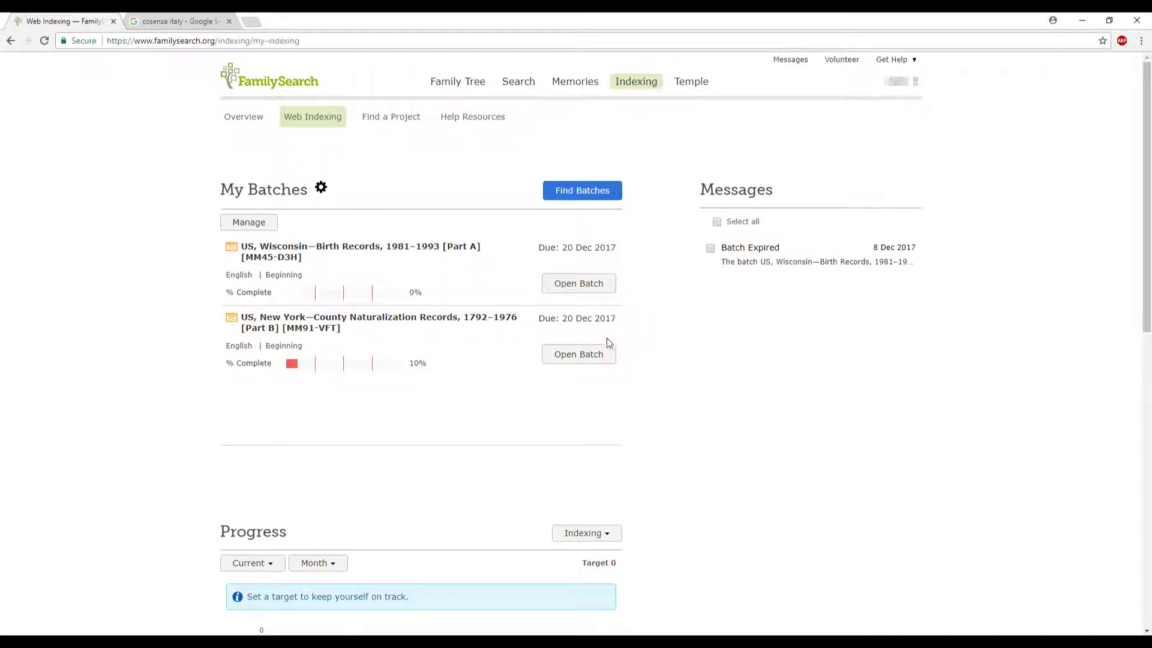
{"action": "left_click", "coordinate": [589, 355]}
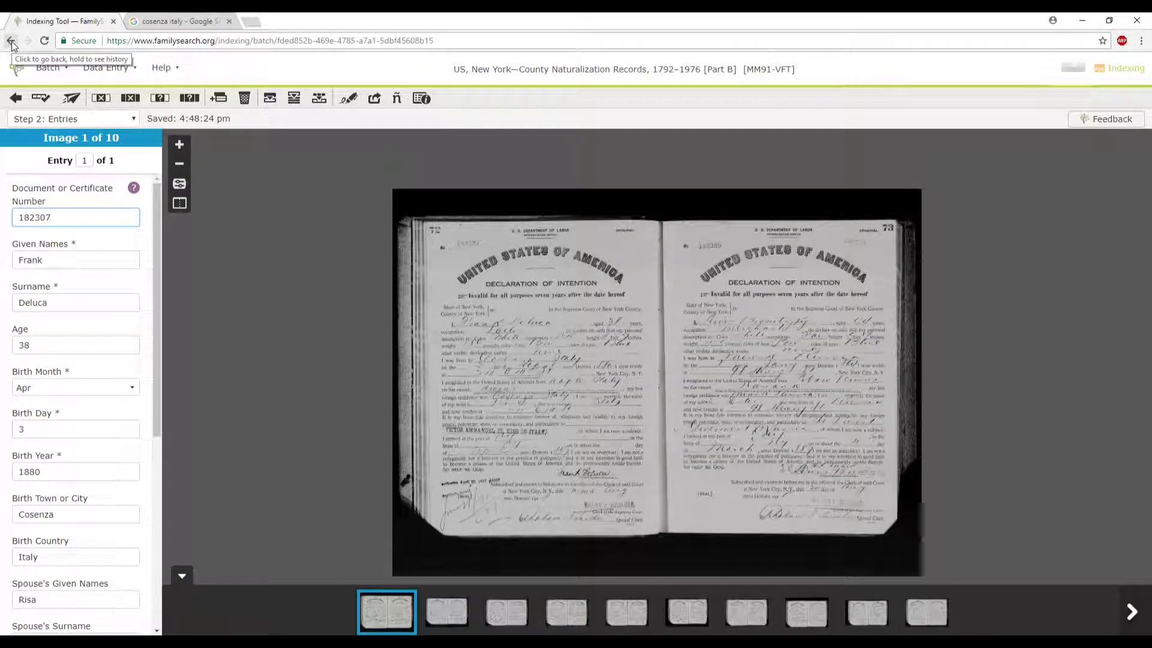
{"action": "left_click", "coordinate": [11, 41]}
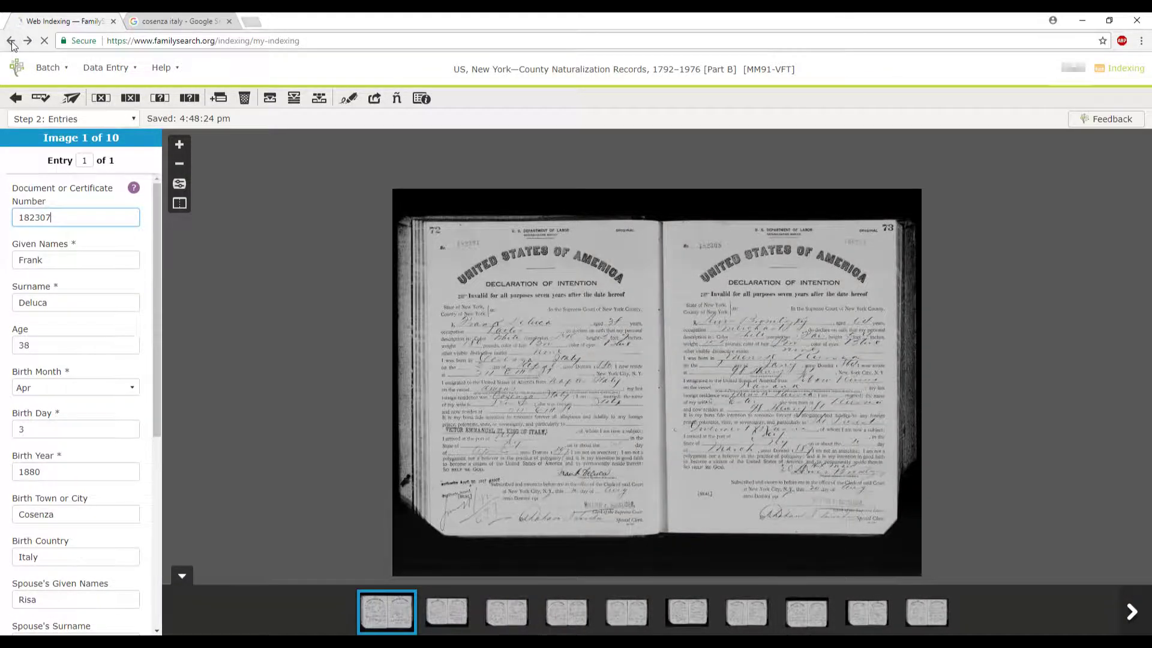